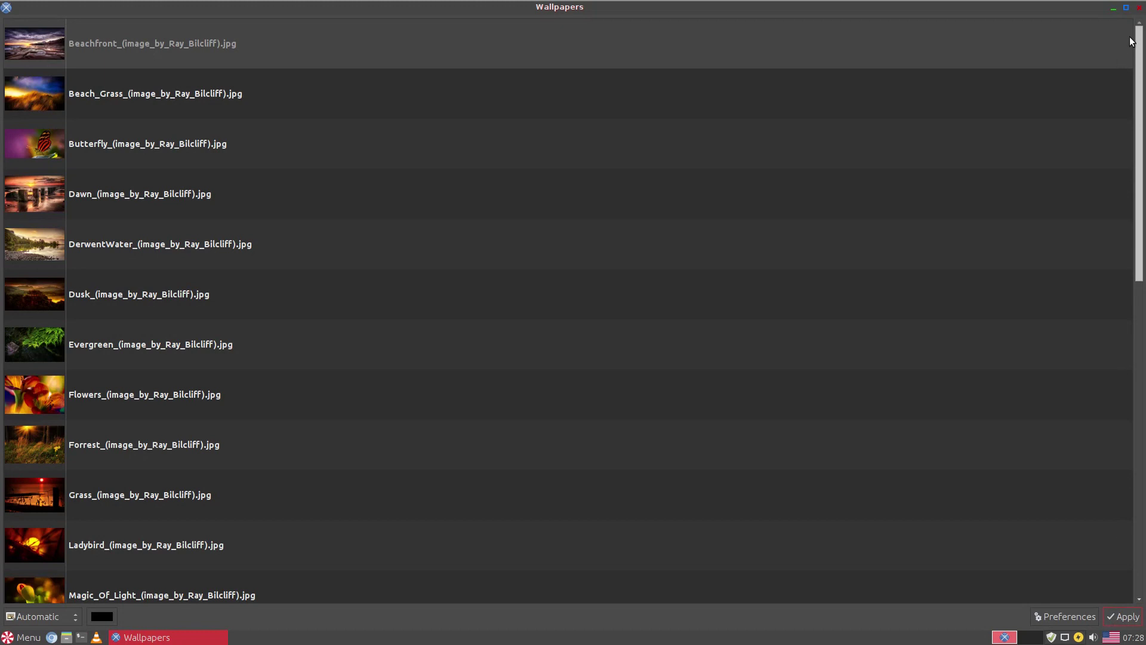
- Apply the Beachfront image as the desktop wallpaper in Nitrogen
click(1033, 43)
click(1117, 614)
click(1139, 8)
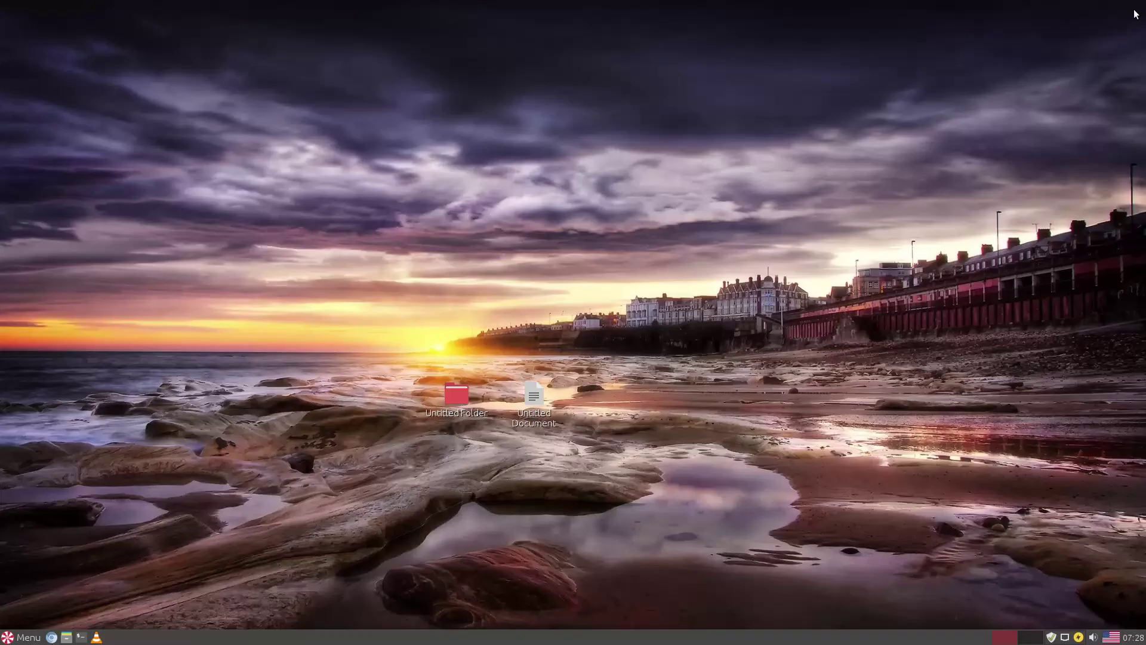
- Check the kernel version with uname -r in a desktop terminal, then open Nemo as root
right_click(708, 234)
click(722, 309)
text(uname -r)
key(Return)
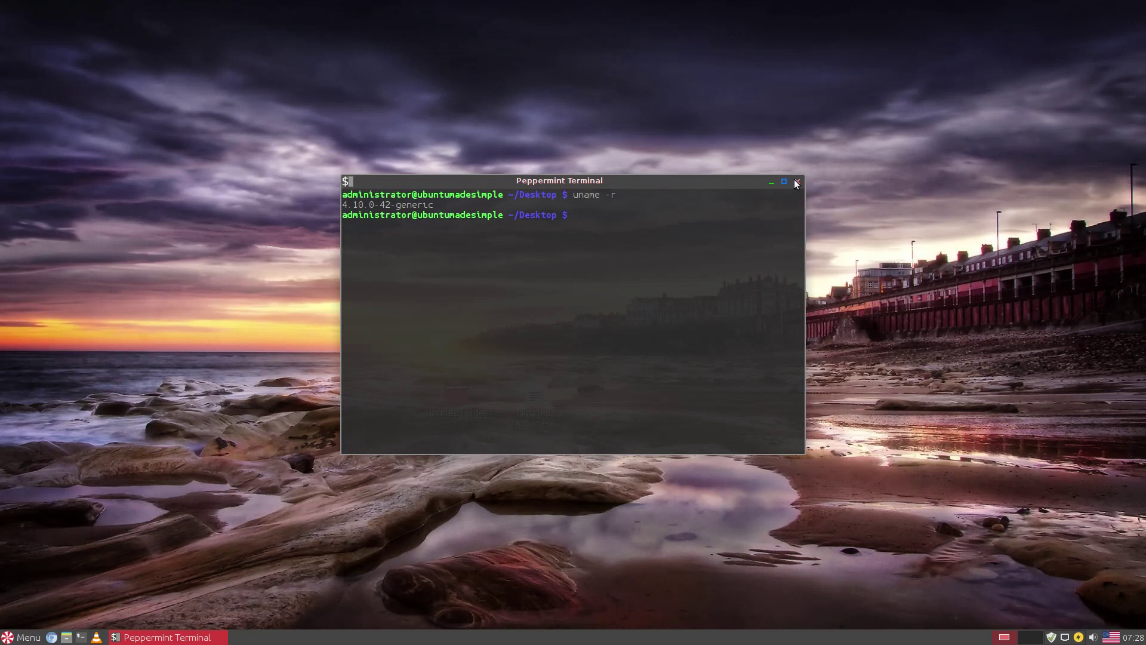
click(797, 183)
right_click(684, 233)
click(710, 326)
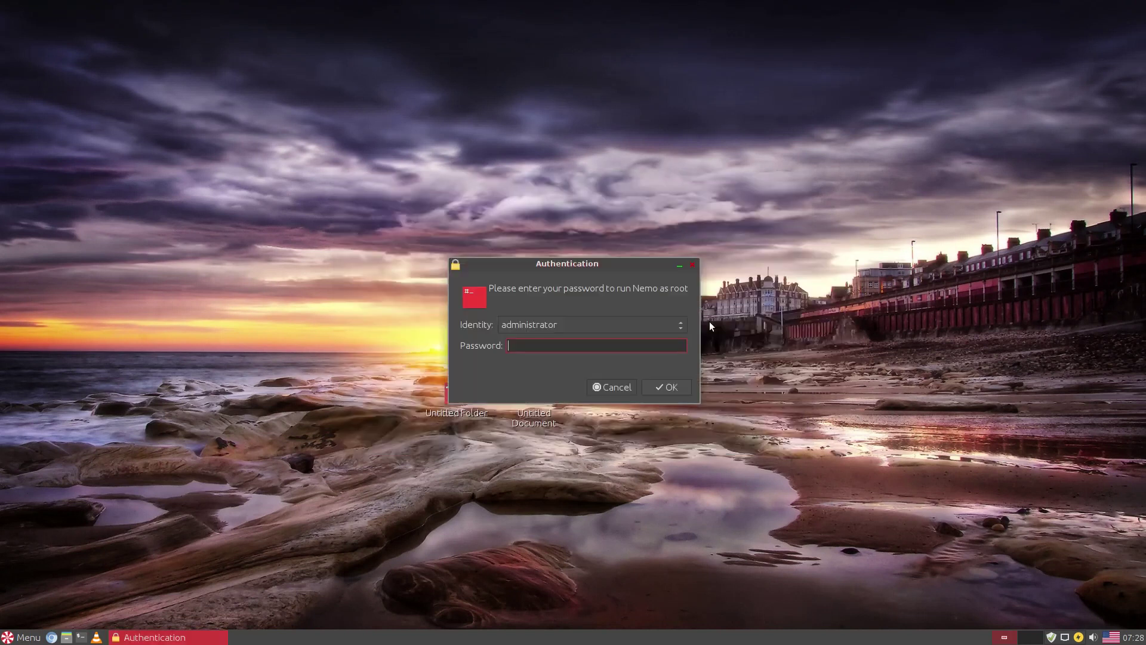
- Authenticate and browse root's home, Desktop, File System and the administrator's home folder
key(Return)
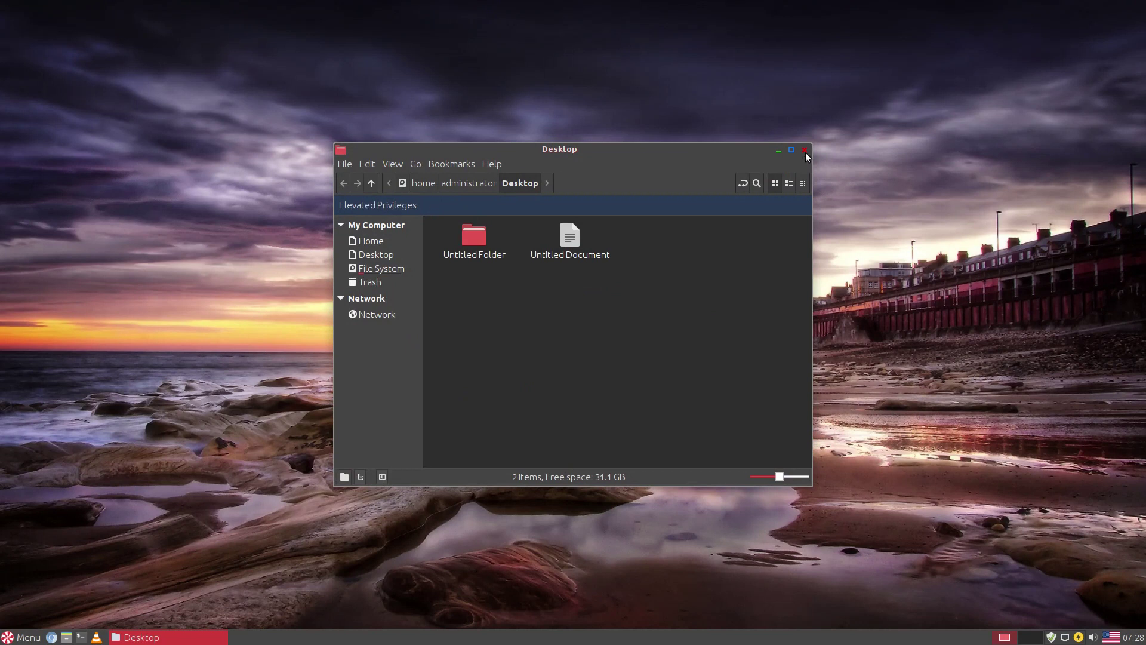
click(362, 241)
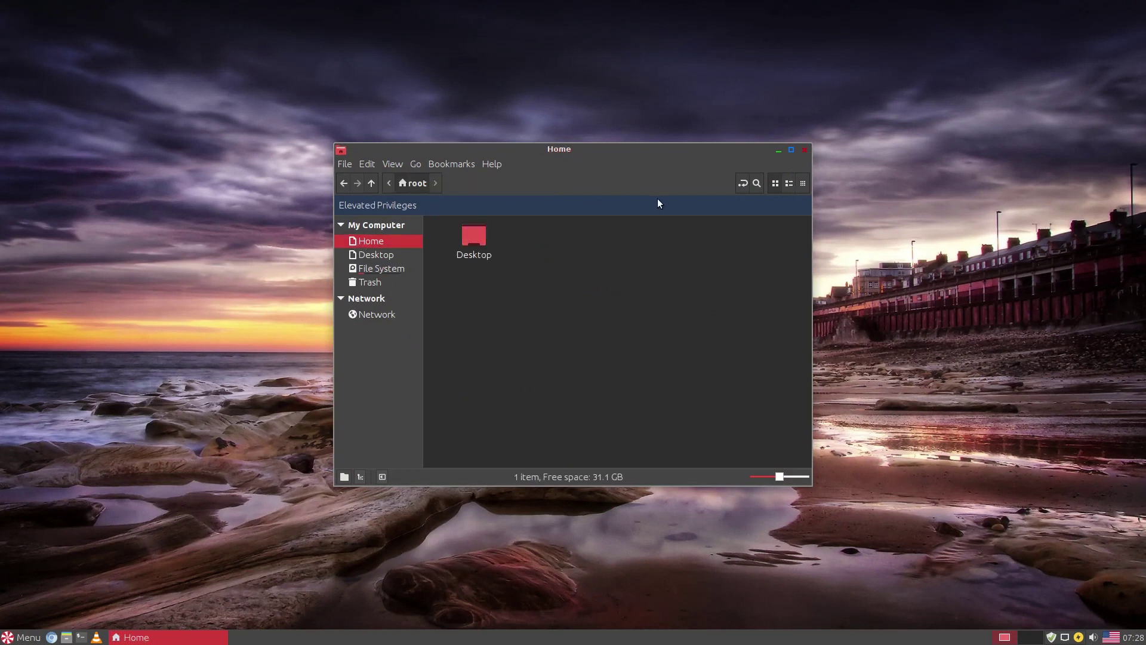
click(382, 253)
click(382, 268)
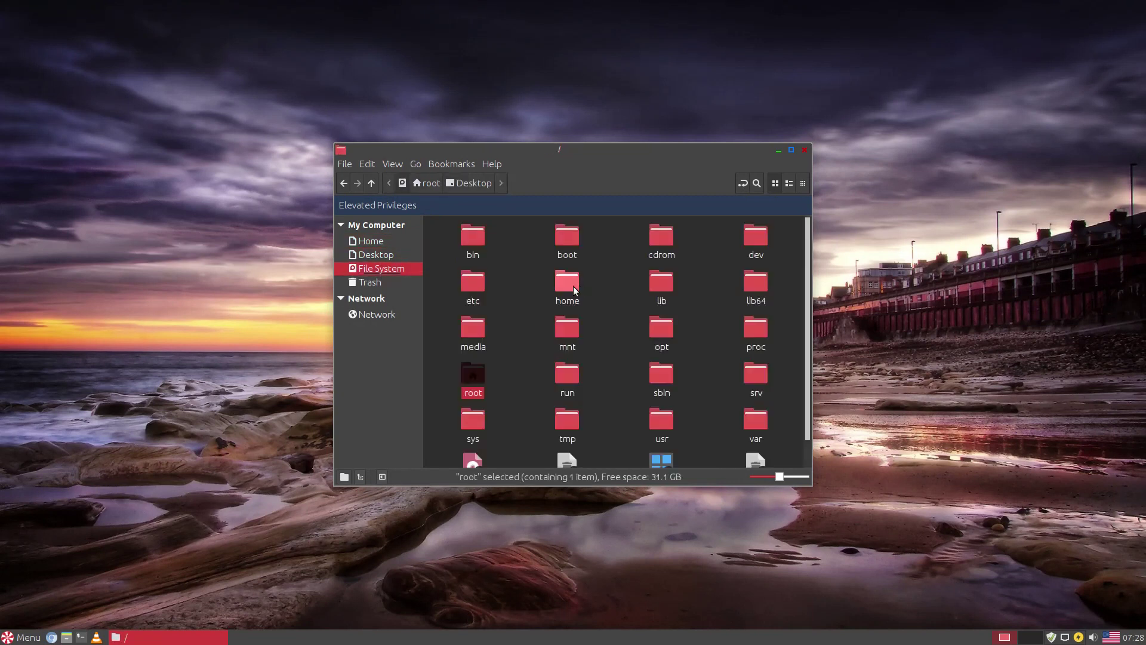
click(573, 287)
double_click(573, 287)
double_click(480, 242)
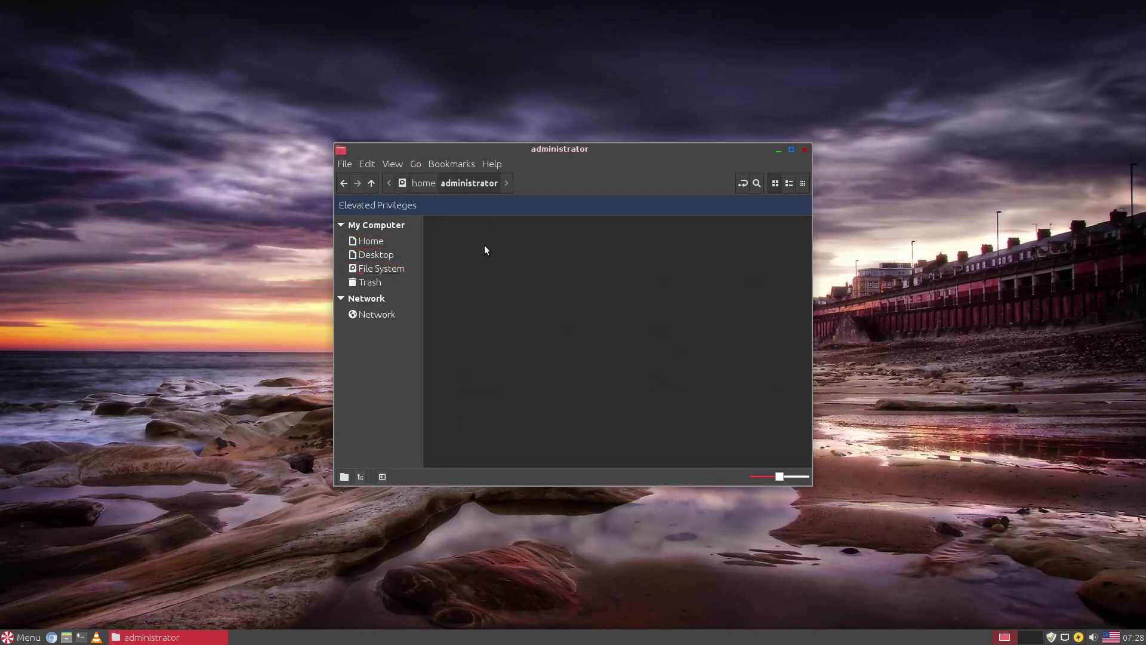
- Try the detailed and compact list views, view the Nemo 3.4.7 credits, and close Nemo
click(789, 183)
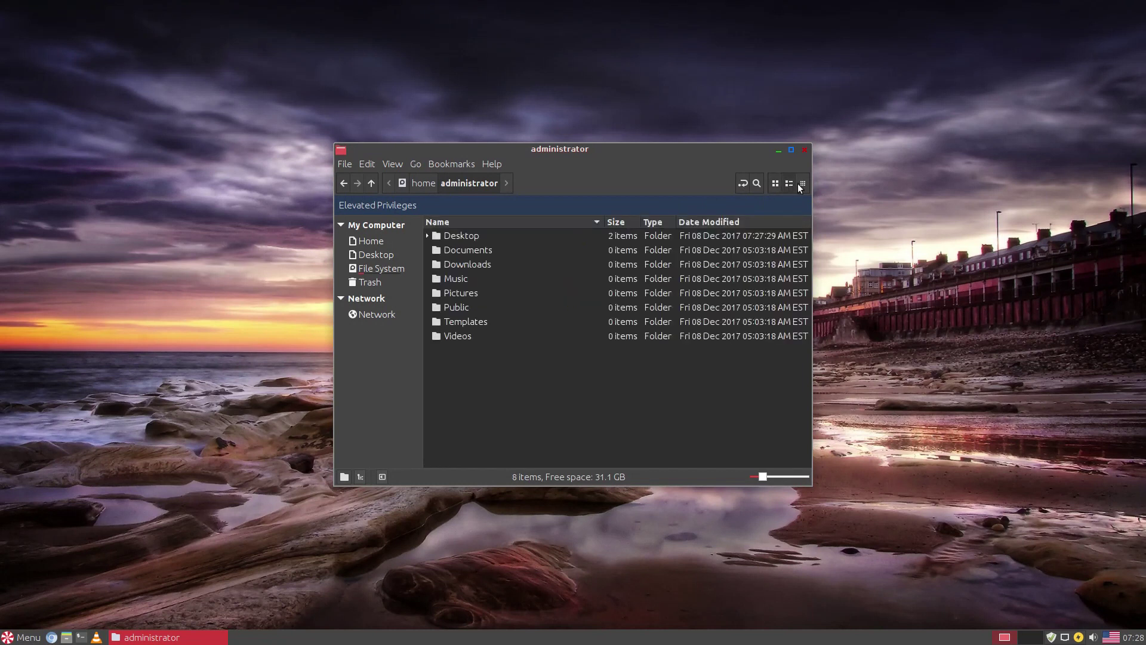
click(800, 184)
click(493, 163)
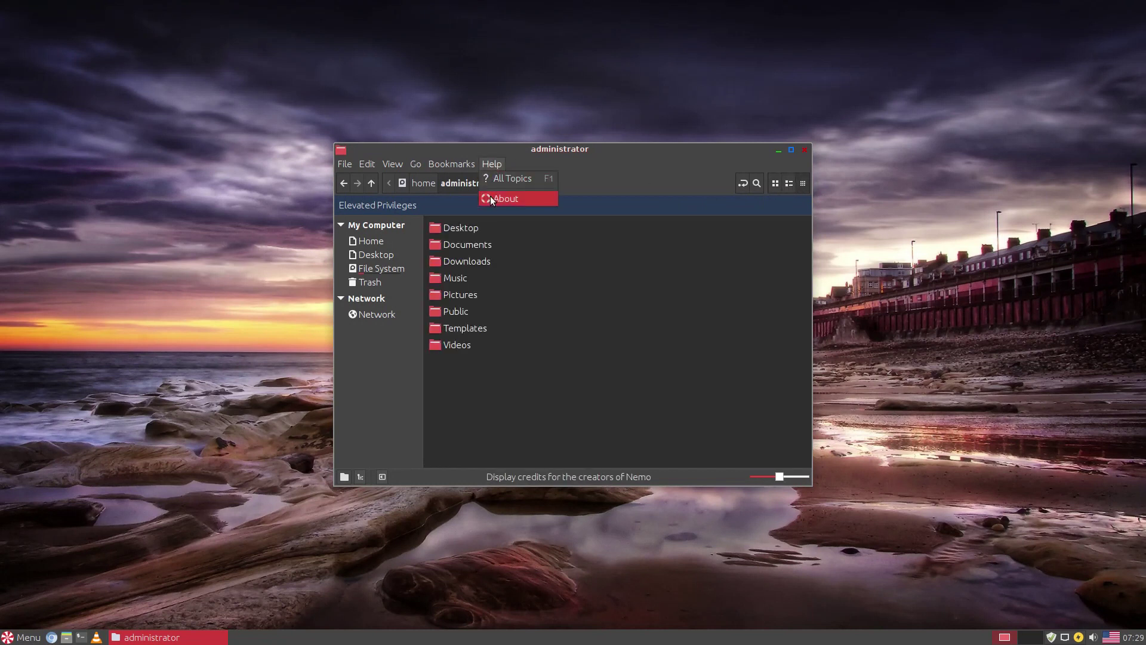
click(490, 197)
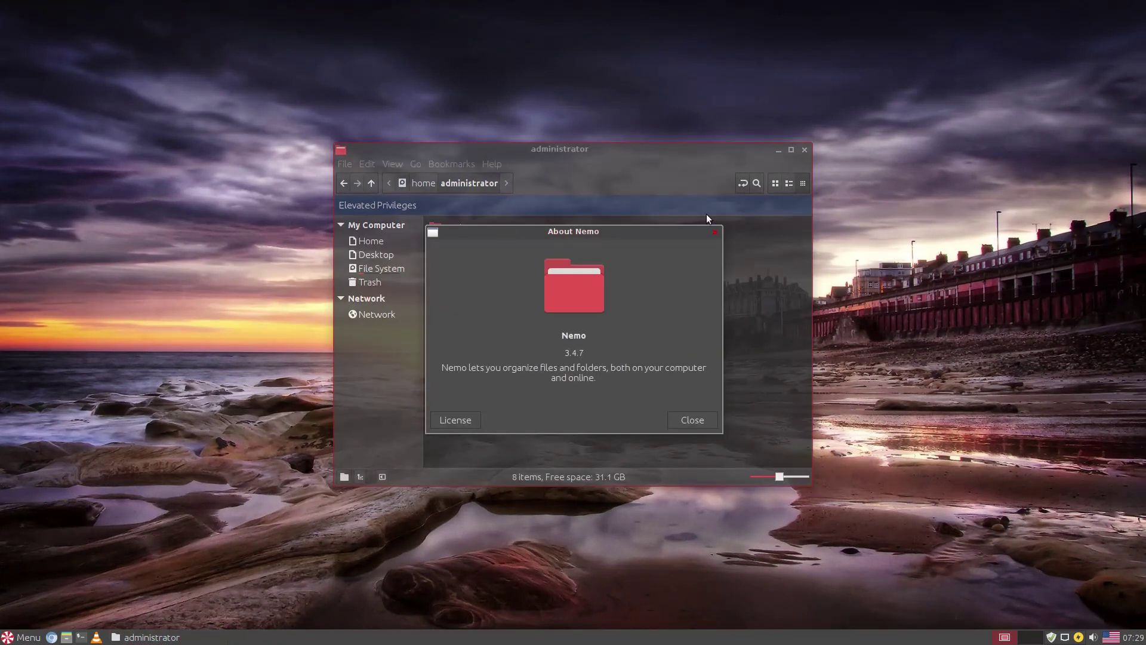
key(Escape)
click(804, 151)
right_click(650, 231)
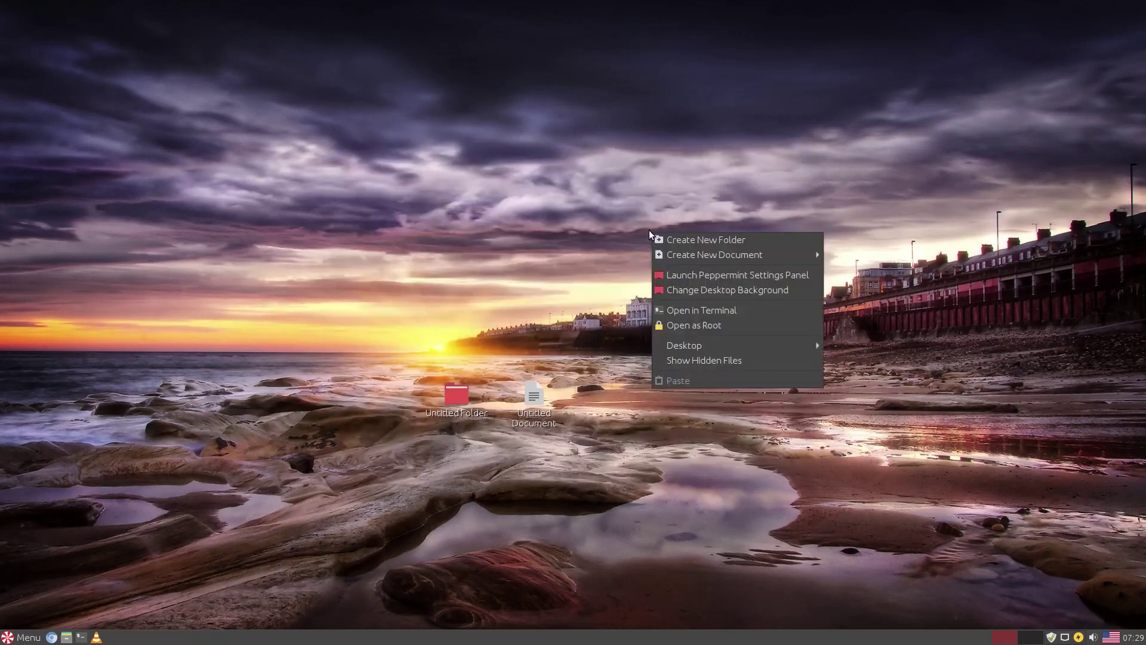
- Set the desktop icon size to Larger
click(669, 358)
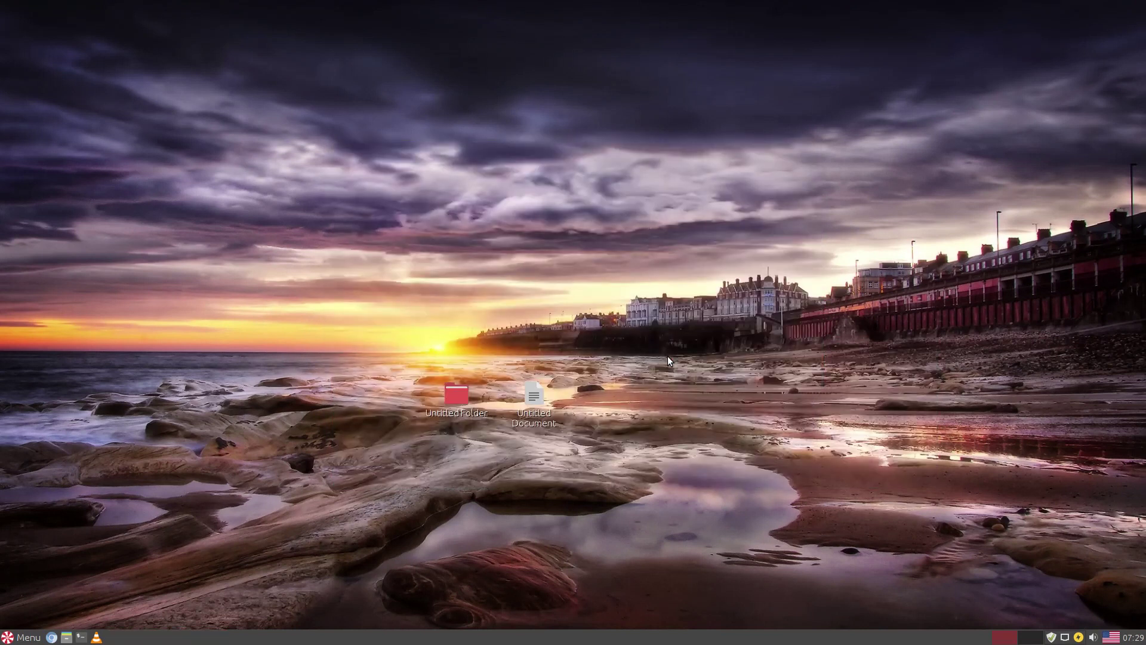
right_click(667, 355)
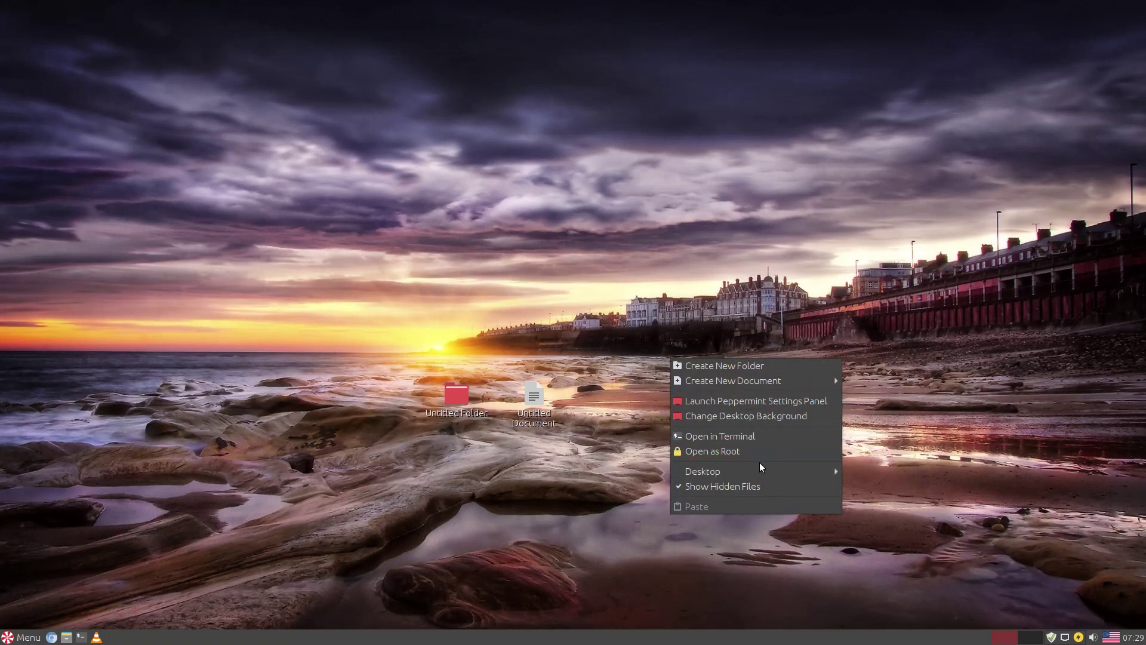
mouse_move(747, 471)
mouse_move(911, 471)
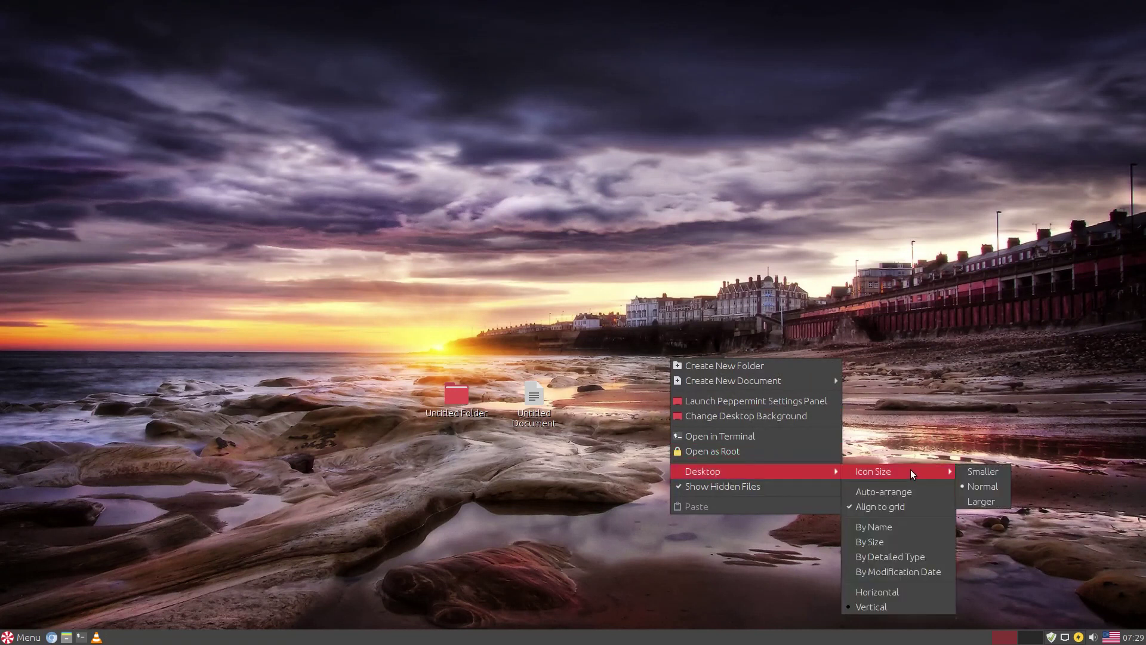
click(983, 504)
- Turn on Auto-arrange for the desktop icons, then glance at the panel calendar
right_click(546, 350)
mouse_move(657, 466)
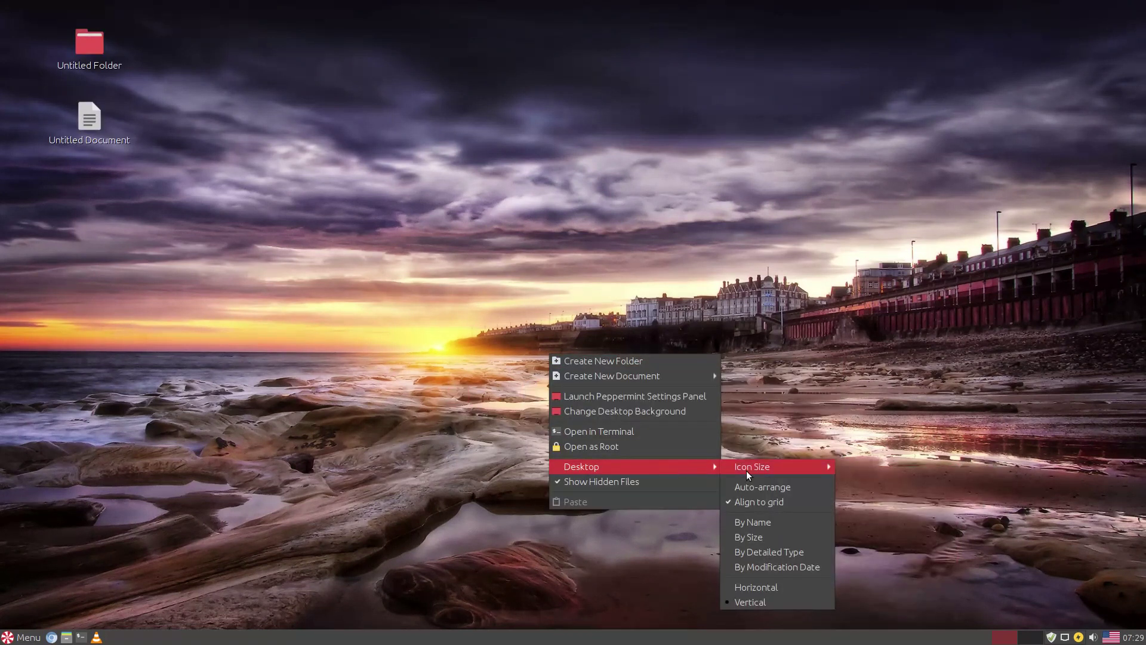
click(763, 492)
right_click(639, 413)
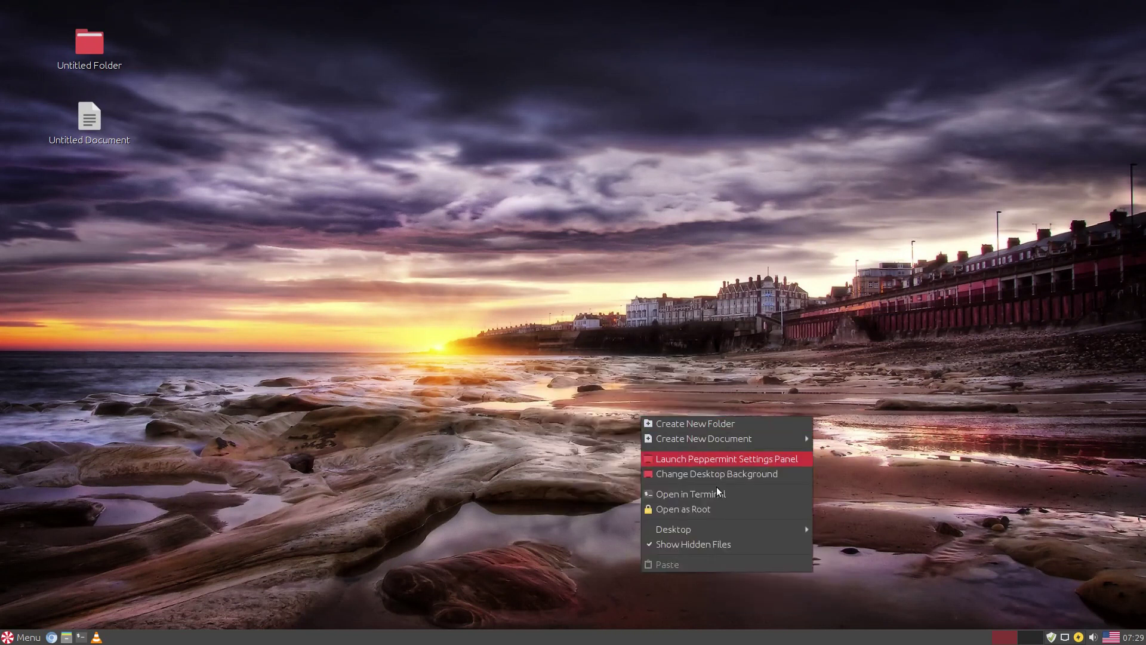
mouse_move(809, 529)
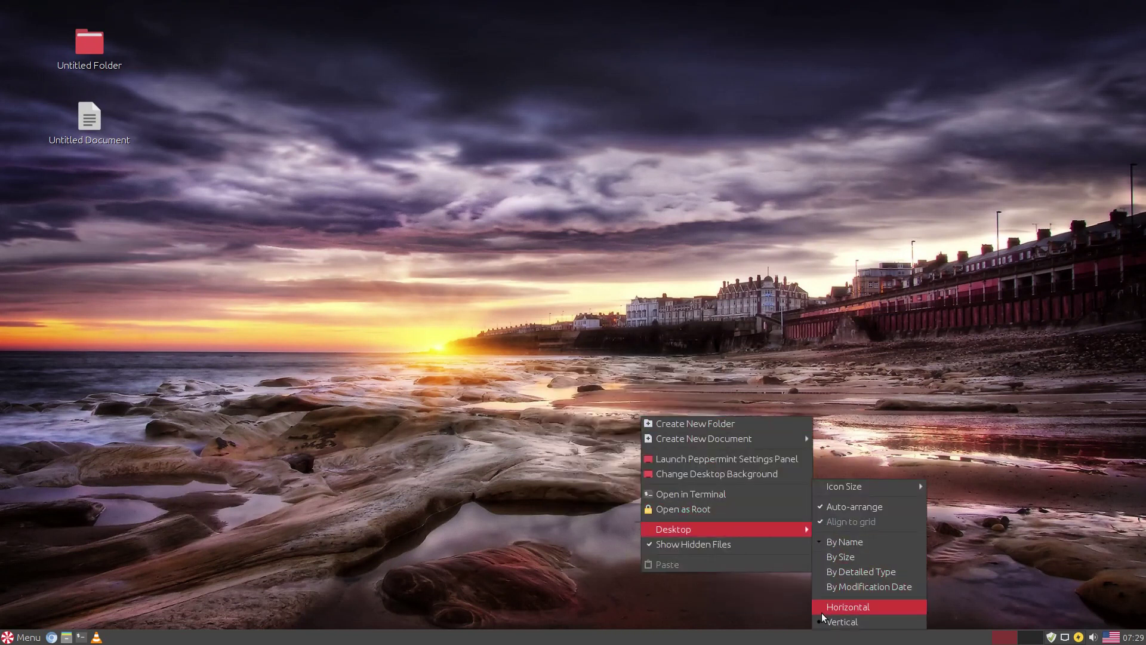
click(469, 333)
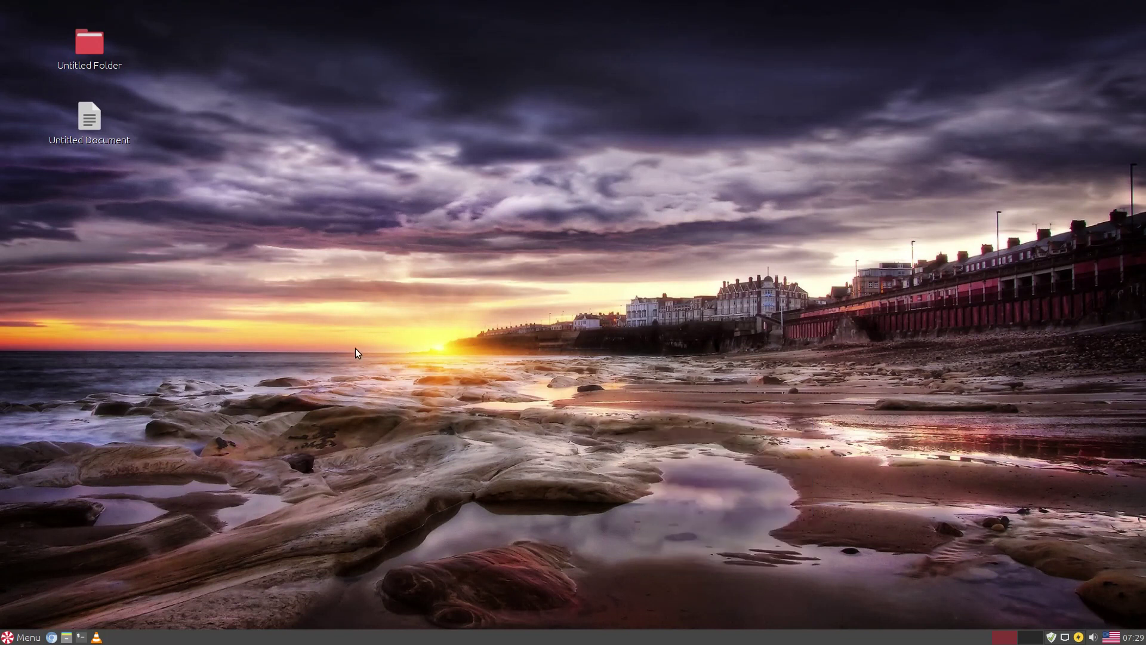
click(1133, 638)
click(1132, 638)
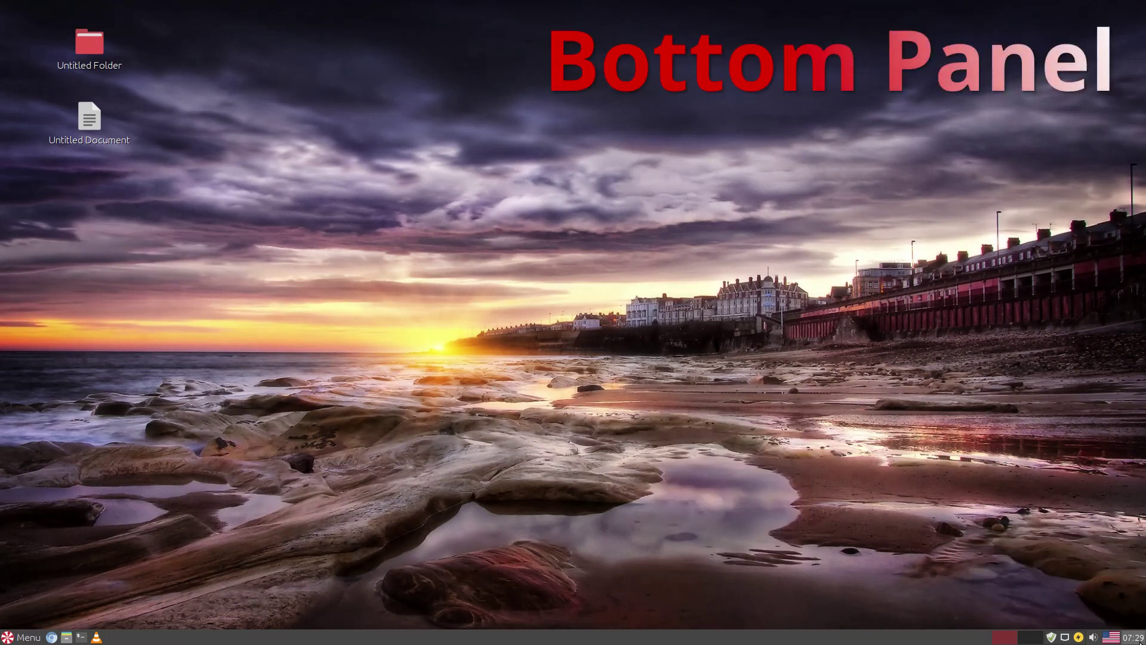
- Check the keyboard layout, volume, power and network tray popups, then launch Update Manager
right_click(1112, 639)
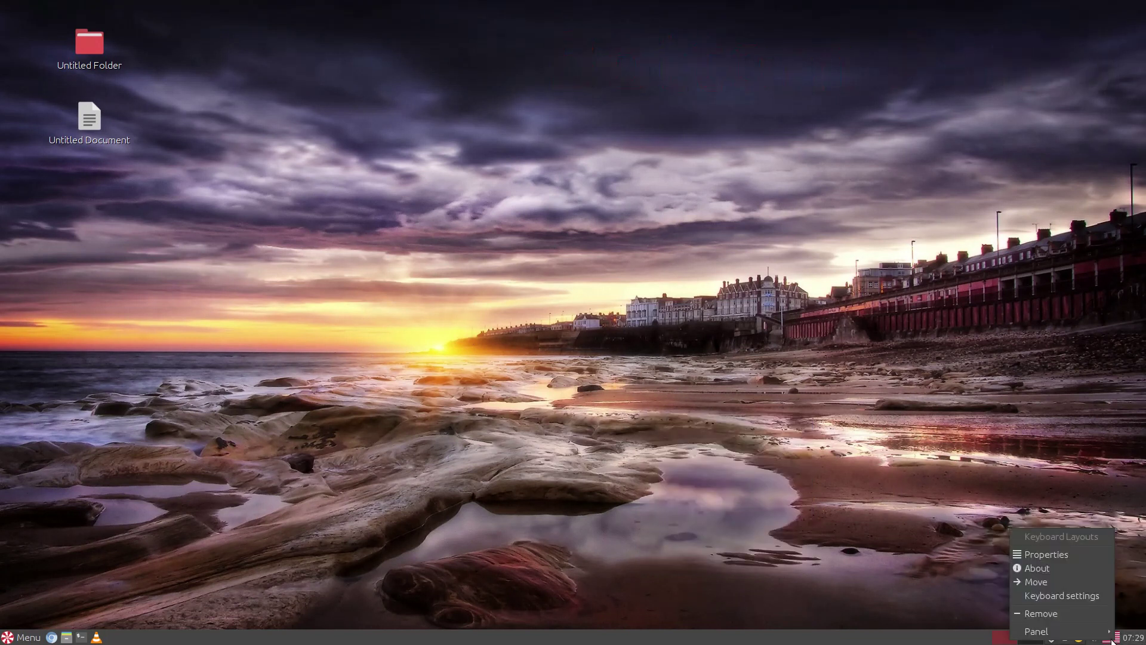
click(885, 578)
click(1093, 638)
click(1080, 638)
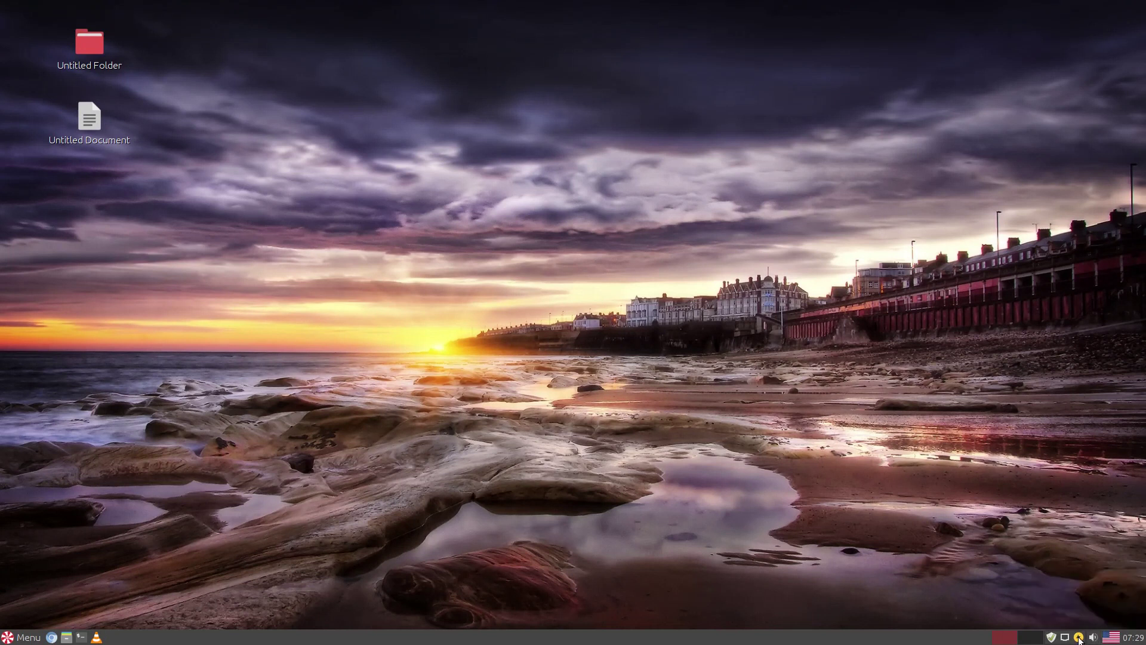
click(1079, 639)
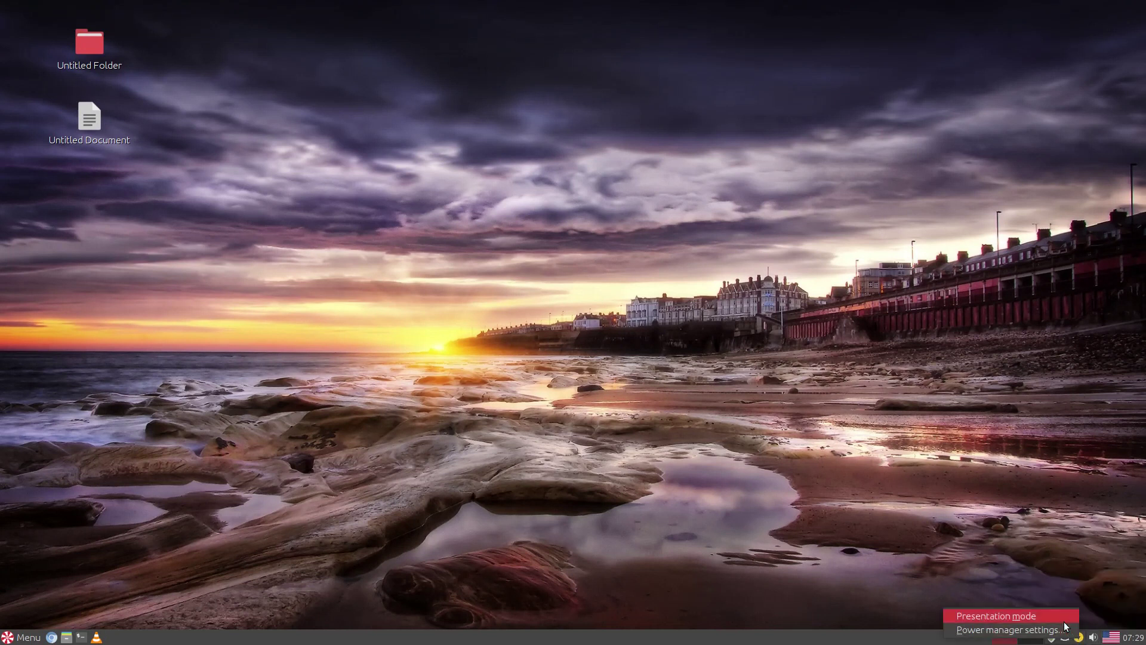
click(1065, 638)
click(1052, 637)
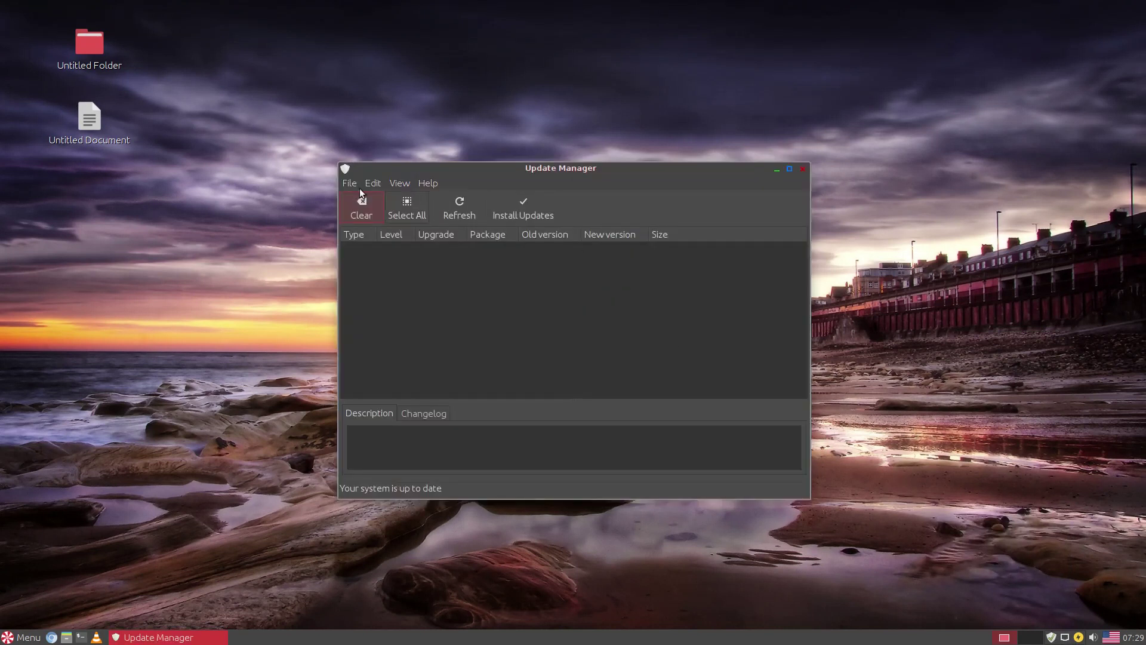
- Open Software sources and review the list of available Linux kernels
click(367, 184)
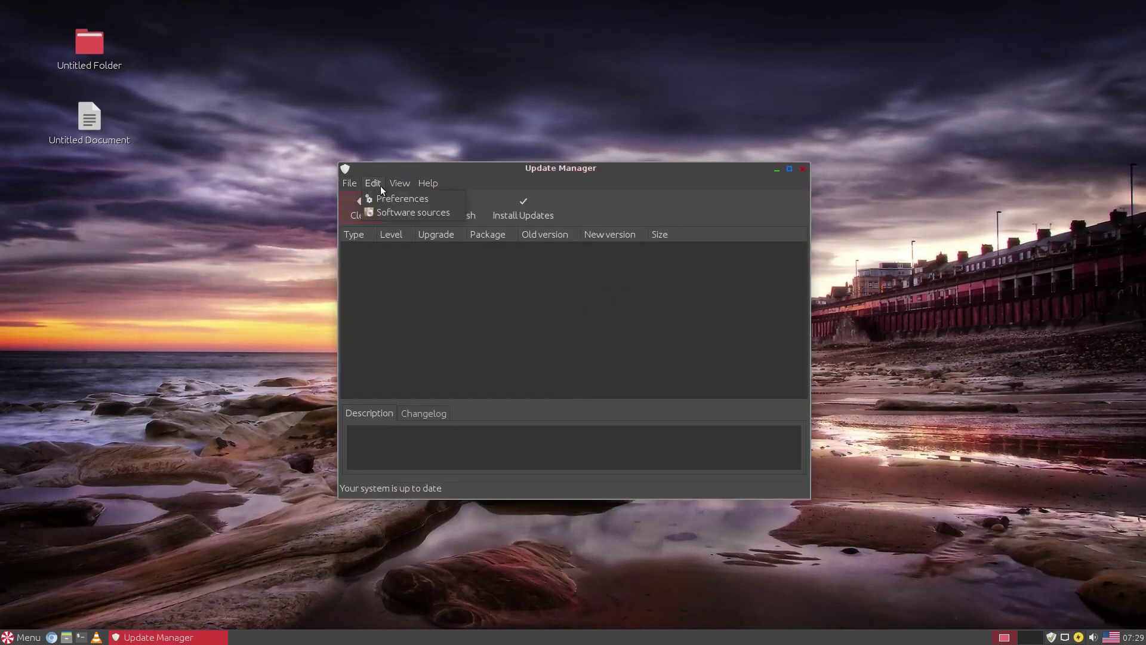
click(412, 212)
click(400, 184)
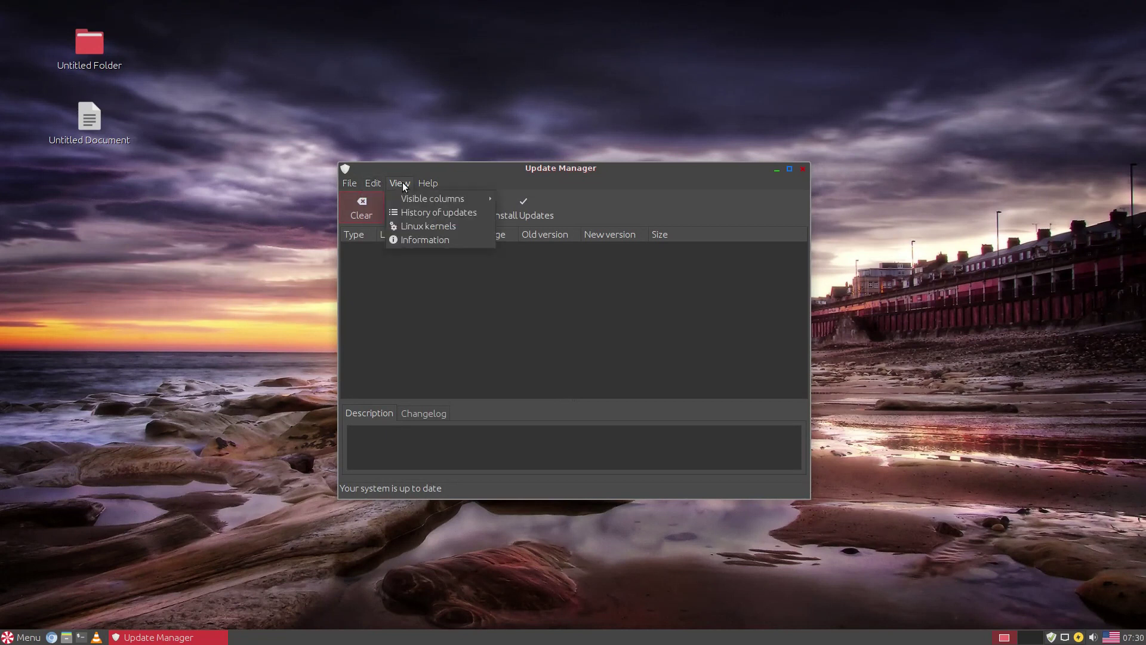
click(404, 227)
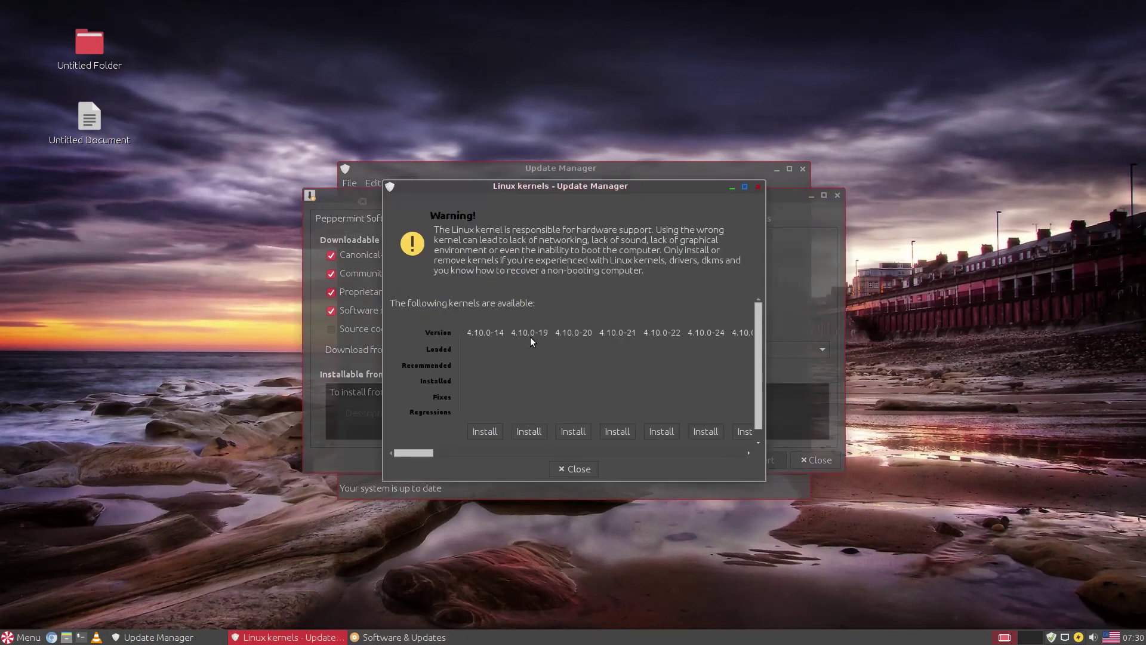
click(757, 188)
- Look through each Software & Updates tab, then close Update Manager, confirming termination
click(445, 218)
click(494, 219)
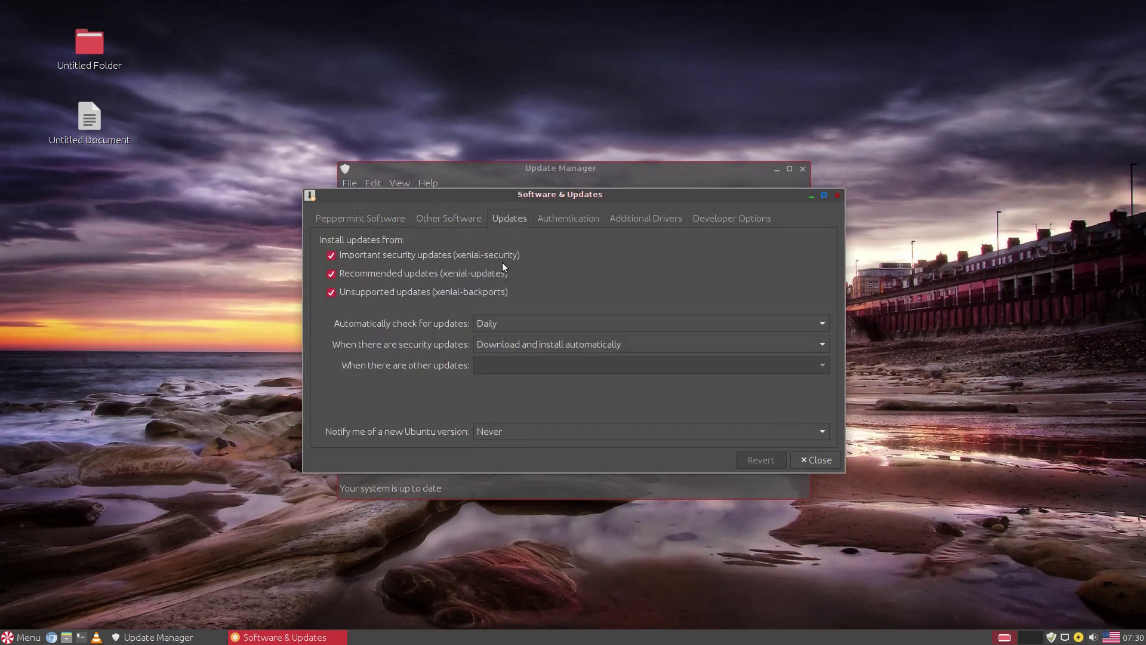
click(564, 217)
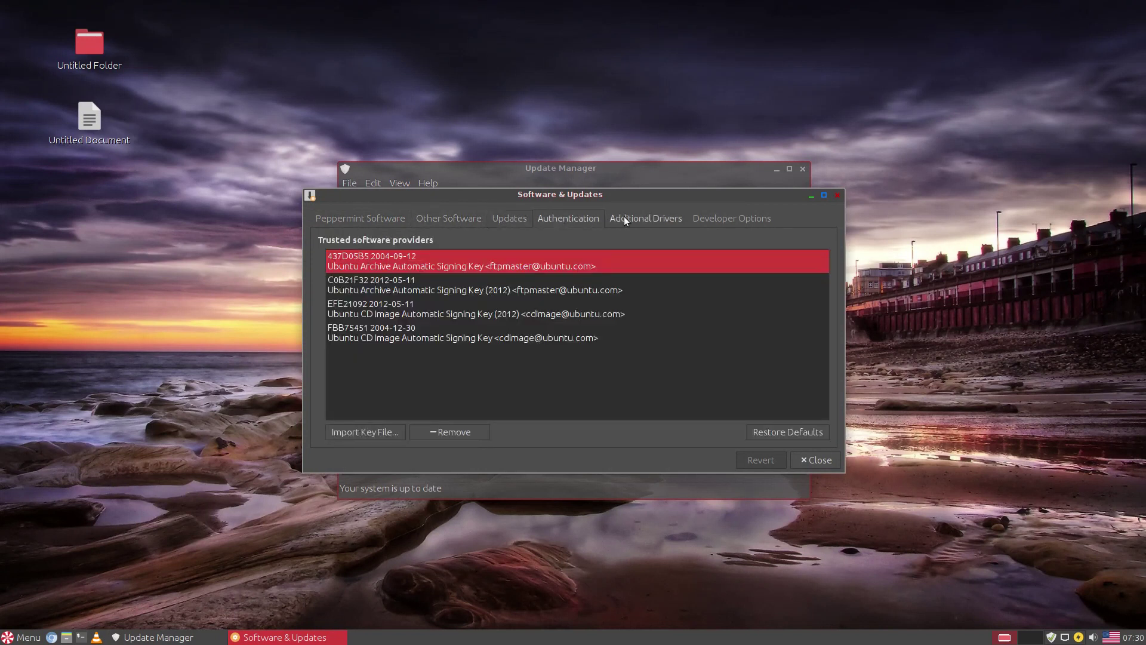
click(627, 218)
click(726, 221)
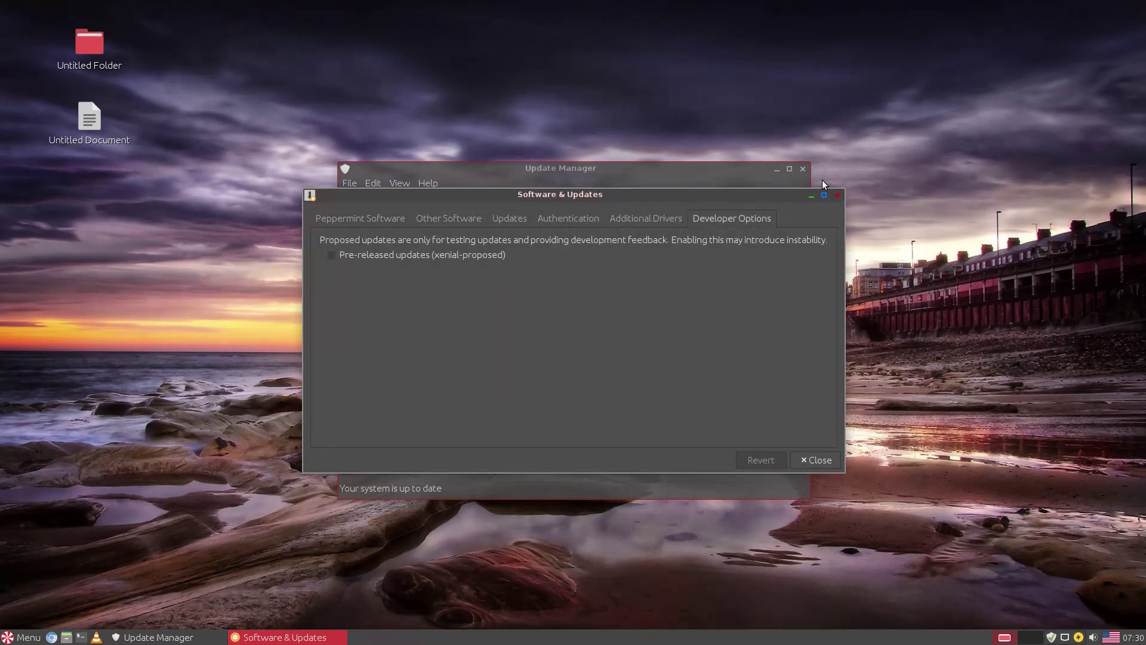
click(803, 169)
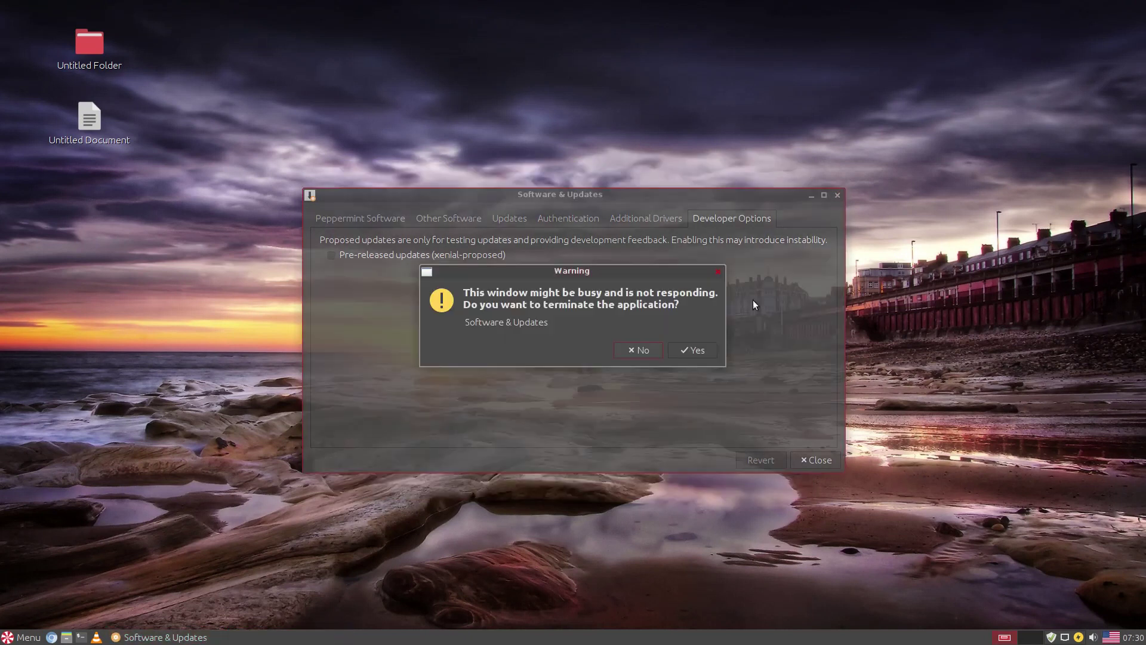
click(685, 351)
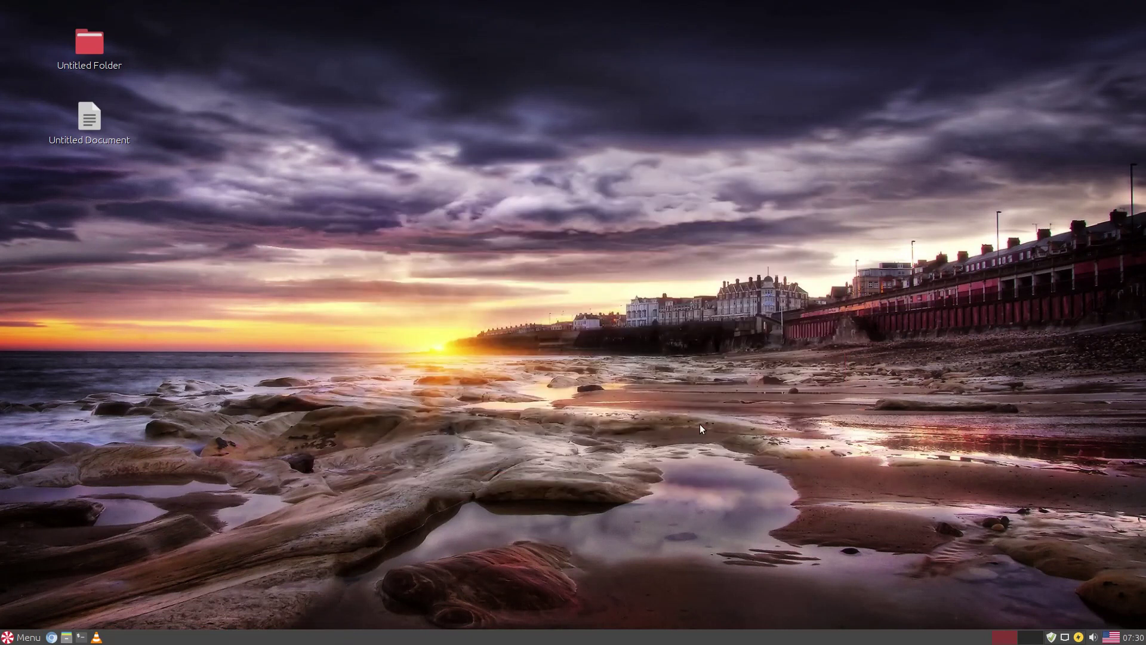
right_click(654, 633)
mouse_move(673, 622)
click(777, 634)
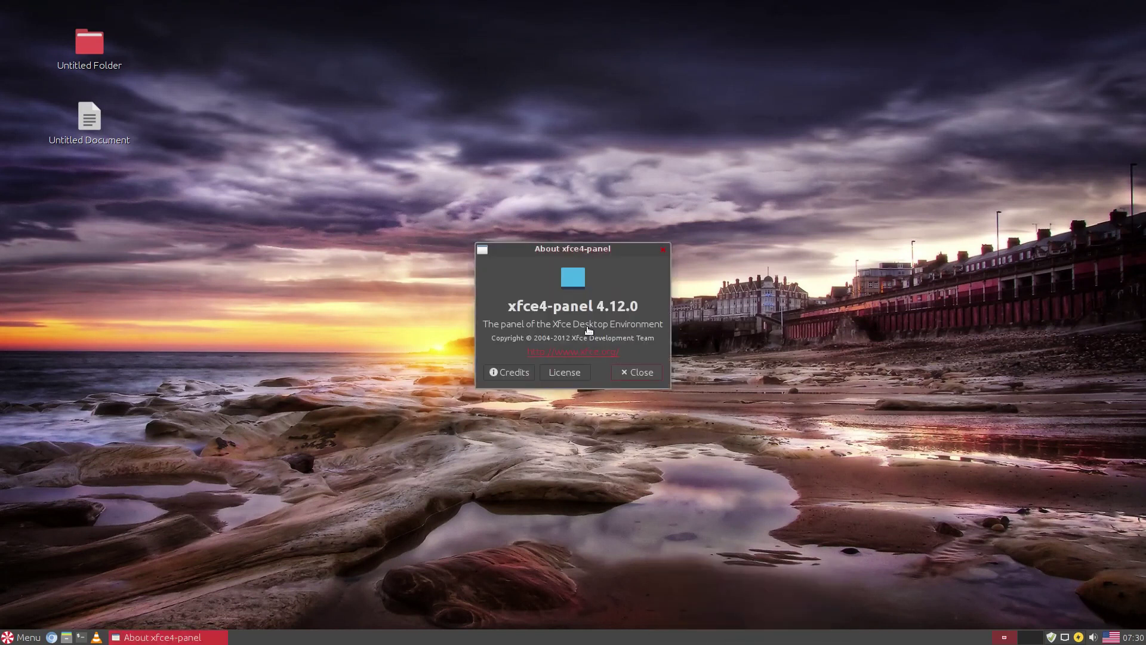
click(634, 371)
right_click(631, 635)
mouse_move(662, 632)
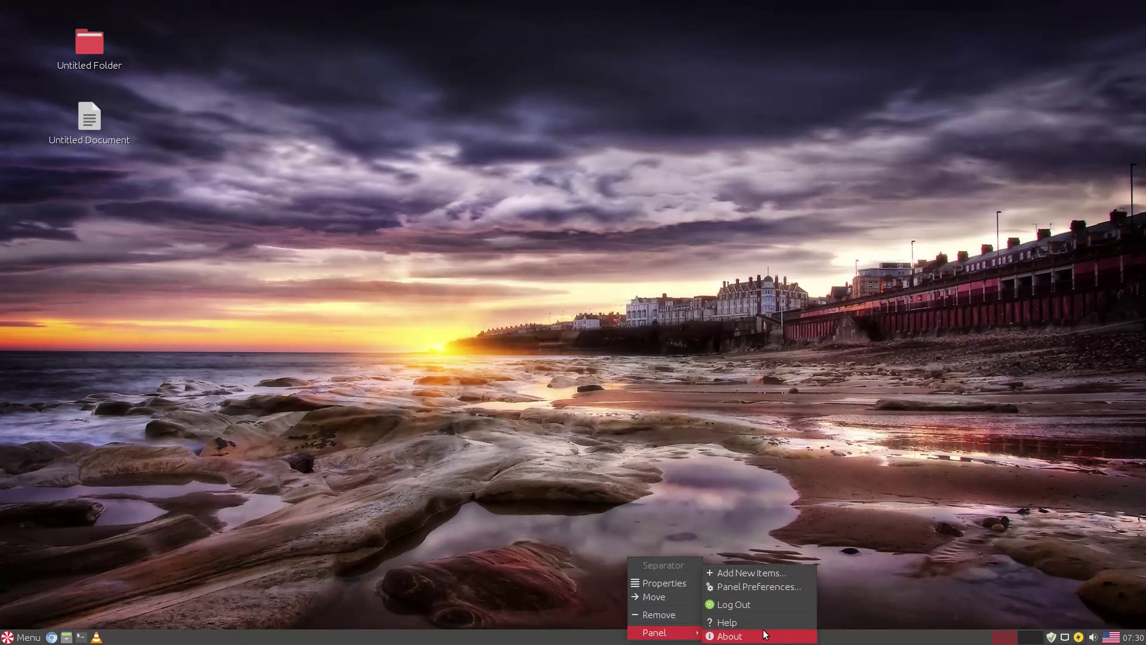
click(755, 622)
click(669, 378)
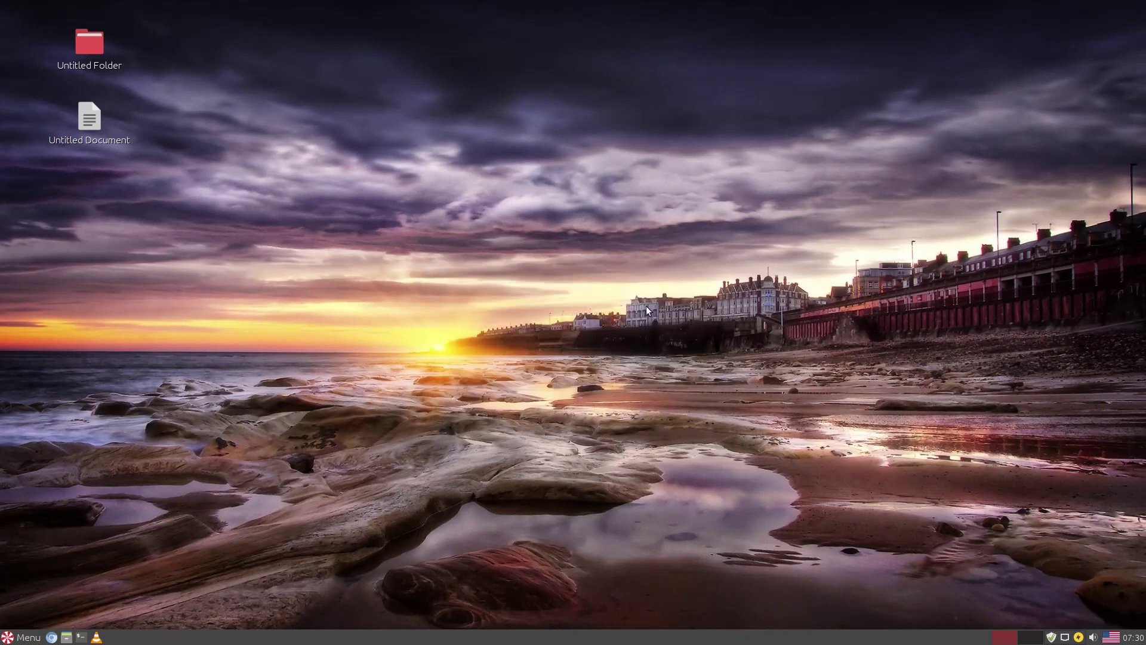
right_click(566, 639)
mouse_move(600, 624)
click(671, 604)
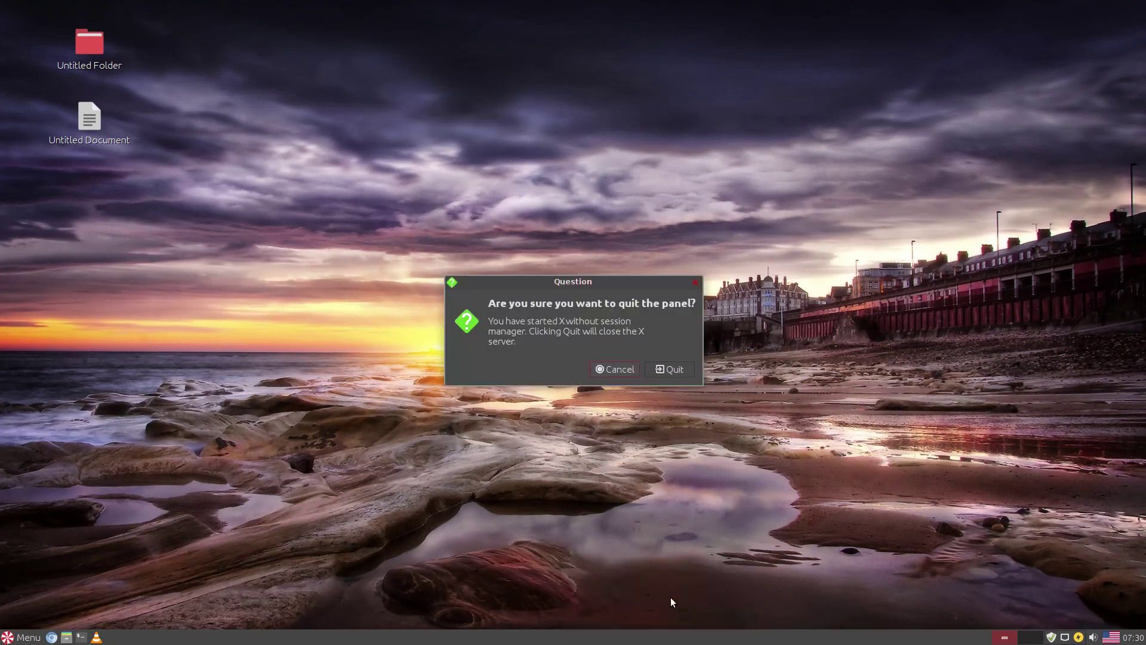
click(631, 372)
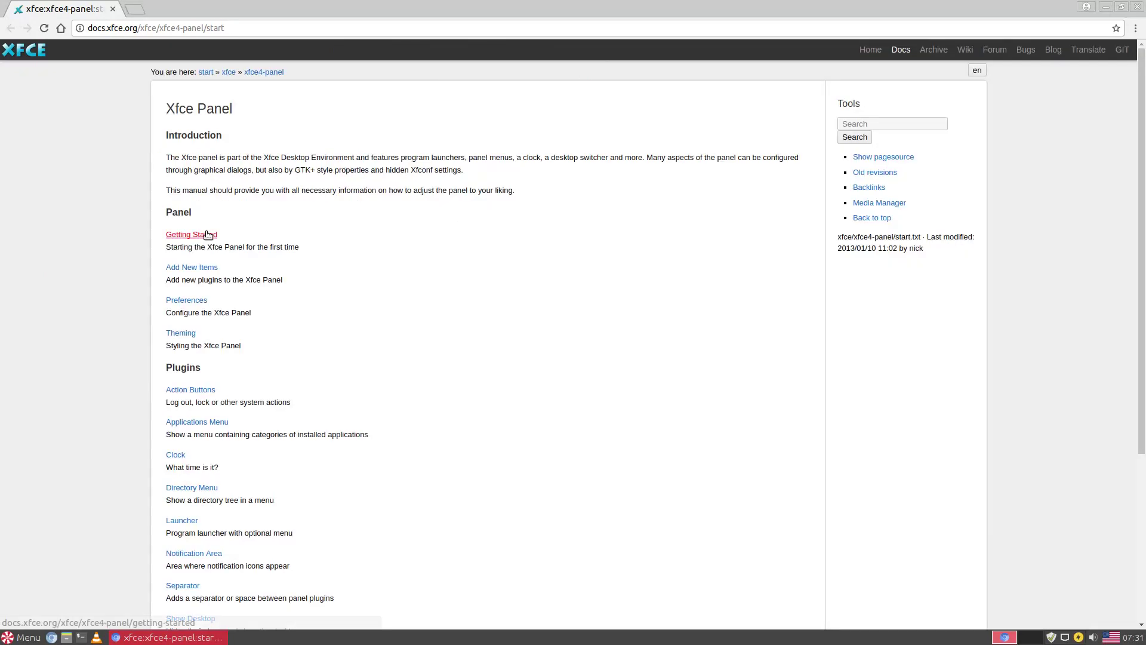
key(ctrl+w)
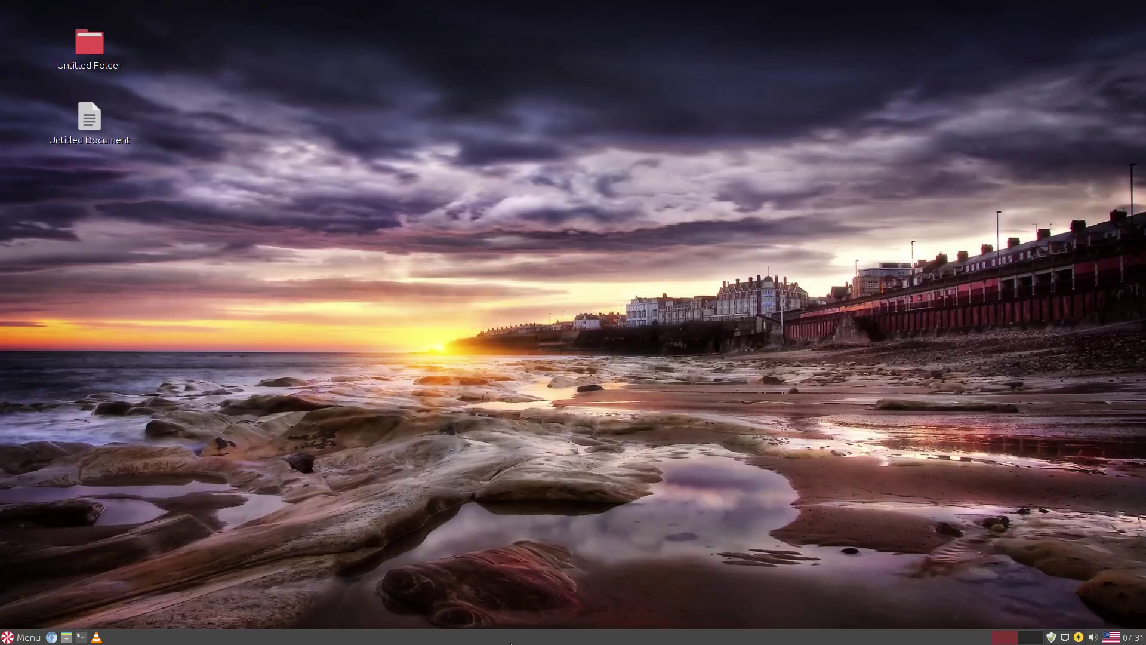
right_click(511, 643)
mouse_move(537, 631)
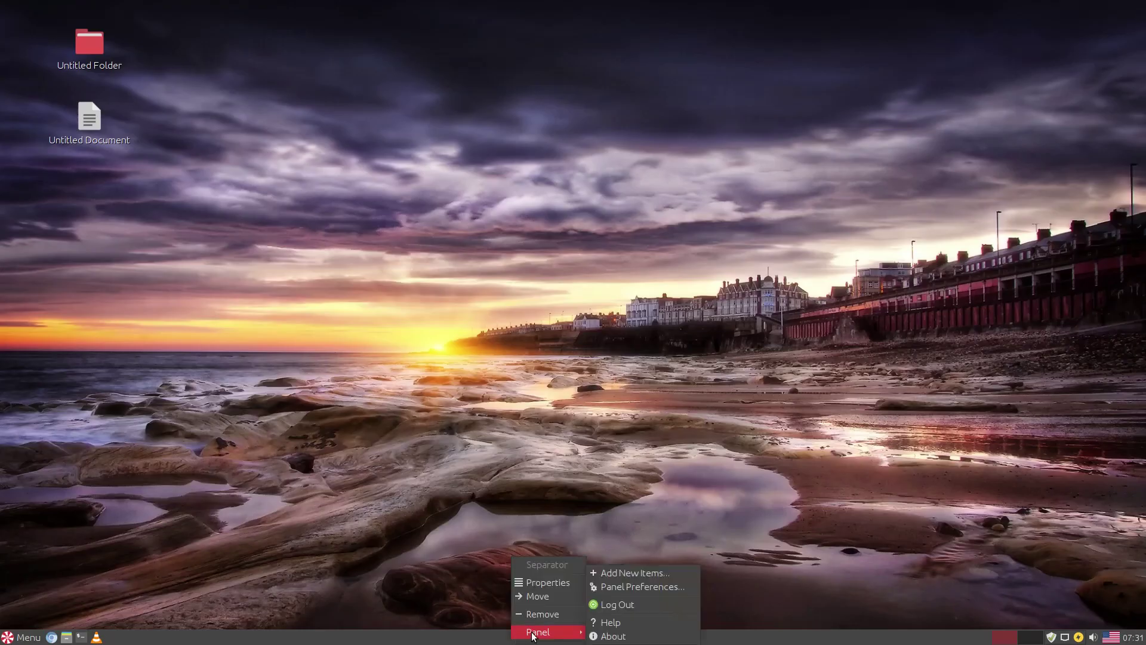
click(614, 605)
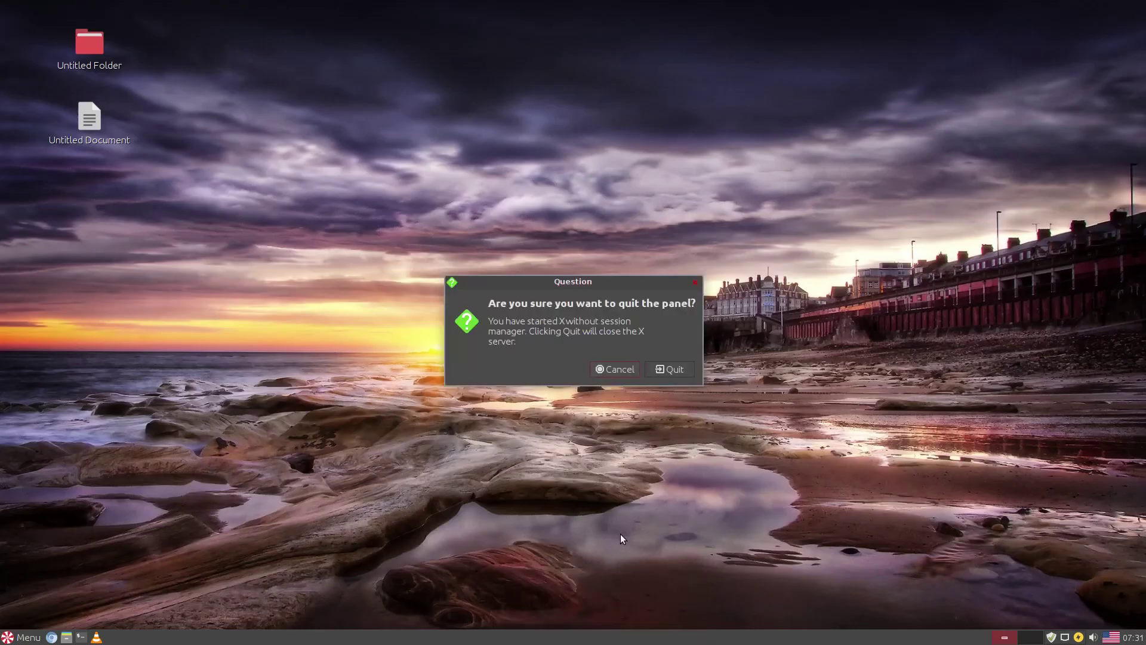
click(599, 364)
right_click(561, 641)
mouse_move(597, 627)
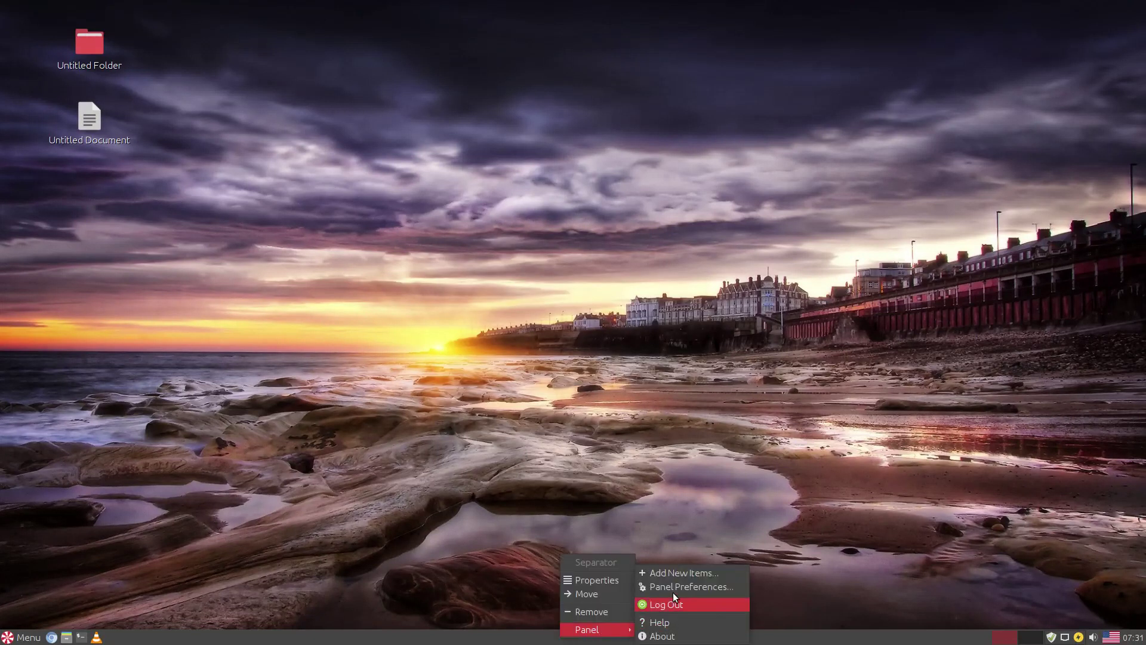
click(674, 588)
click(528, 245)
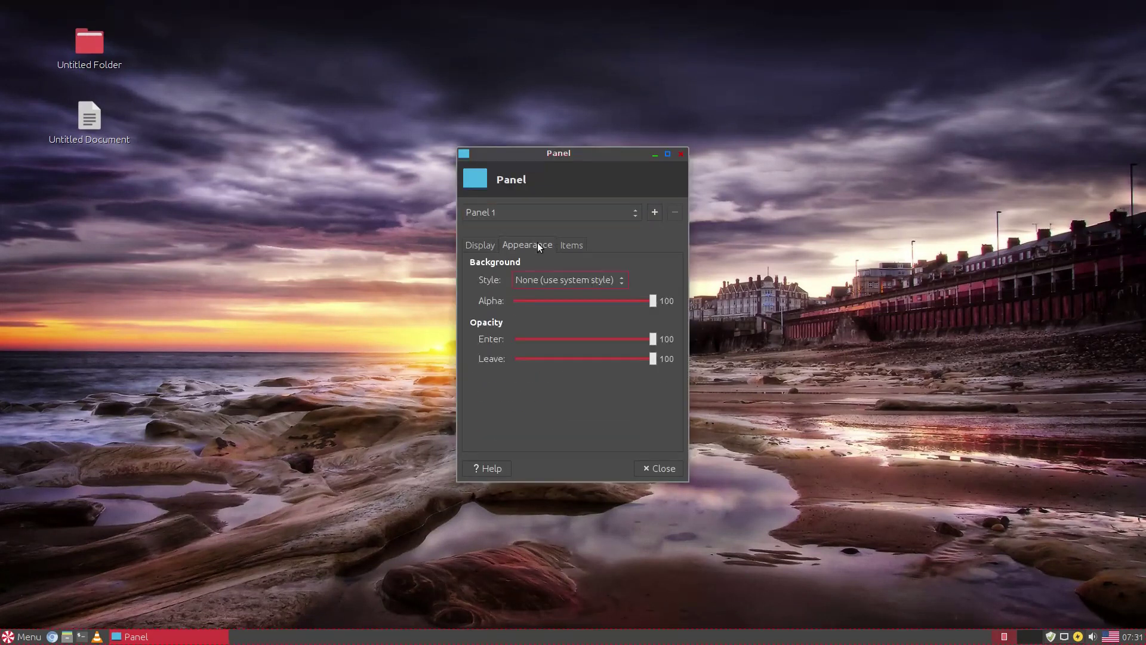
click(570, 245)
click(680, 153)
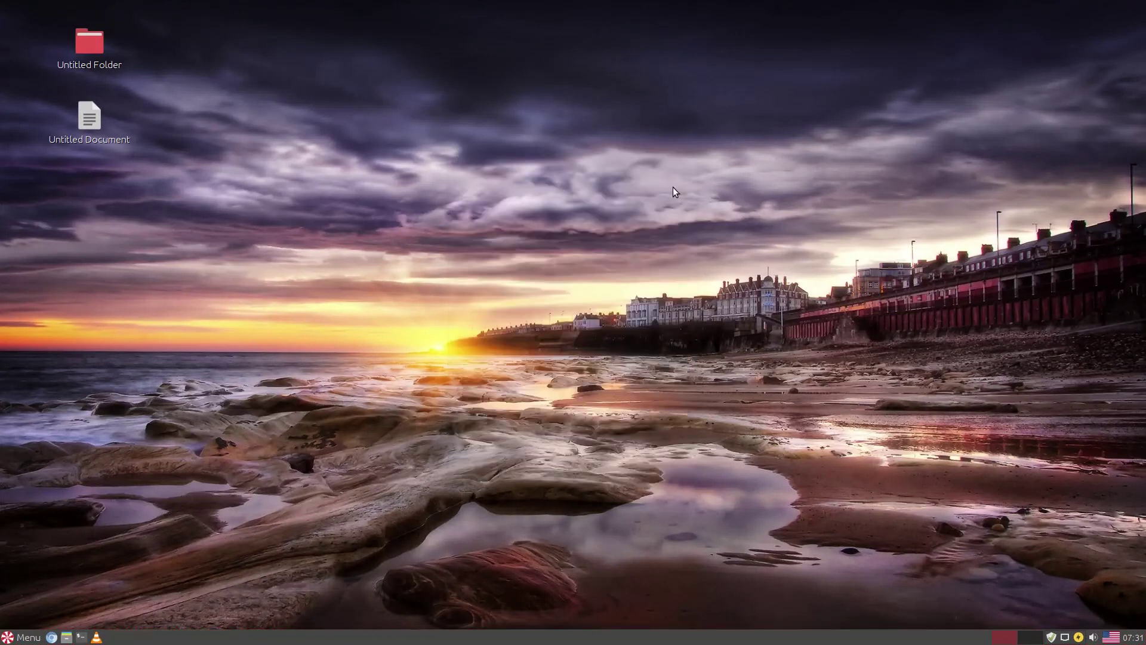
- Browse the panel's Add New Items plugin list without adding anything
right_click(595, 634)
mouse_move(615, 626)
click(714, 570)
scroll(561, 296, down, 1)
scroll(561, 296, down, 6)
scroll(561, 296, up, 5)
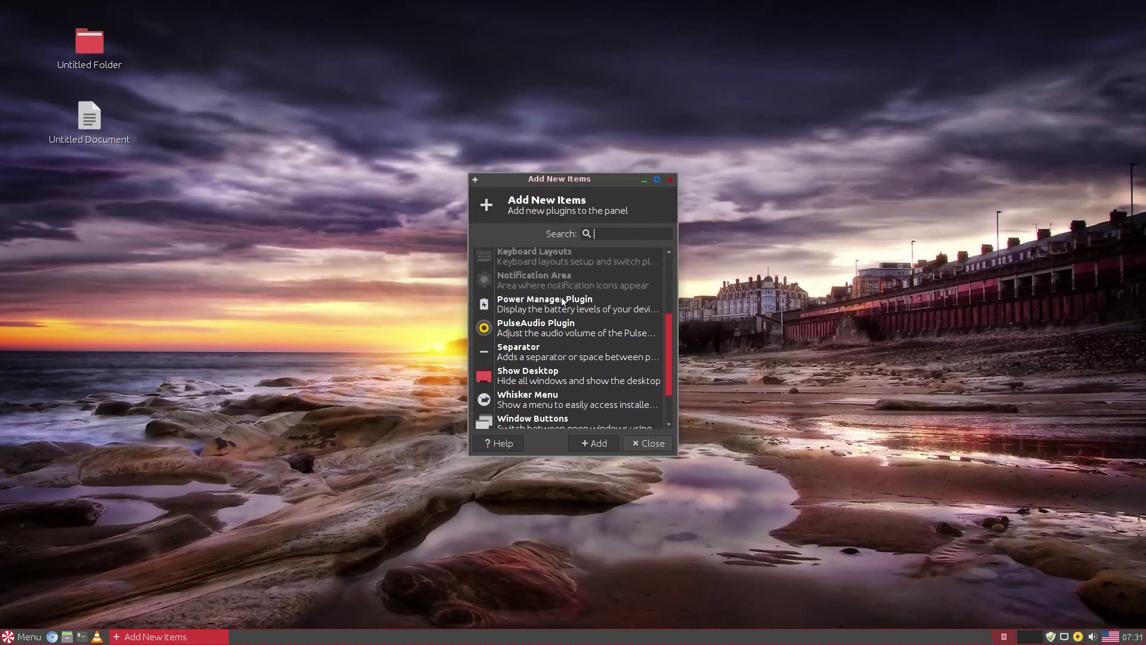
scroll(561, 296, up, 2)
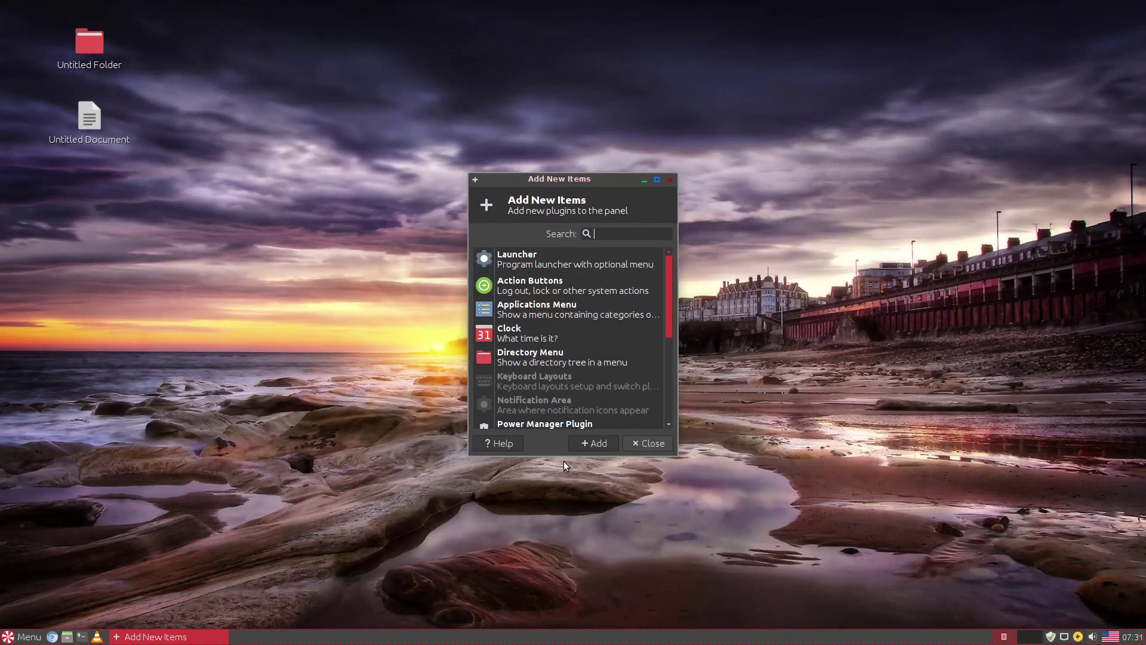
click(633, 442)
- Remove the VLC media player launcher from the panel
right_click(553, 631)
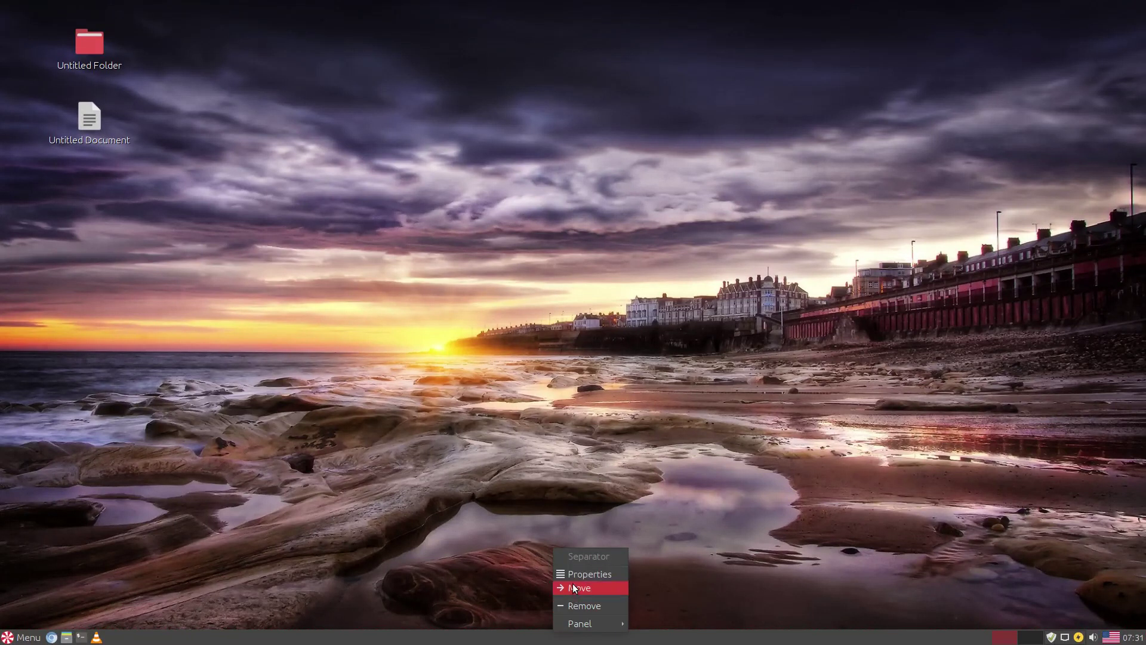
click(396, 561)
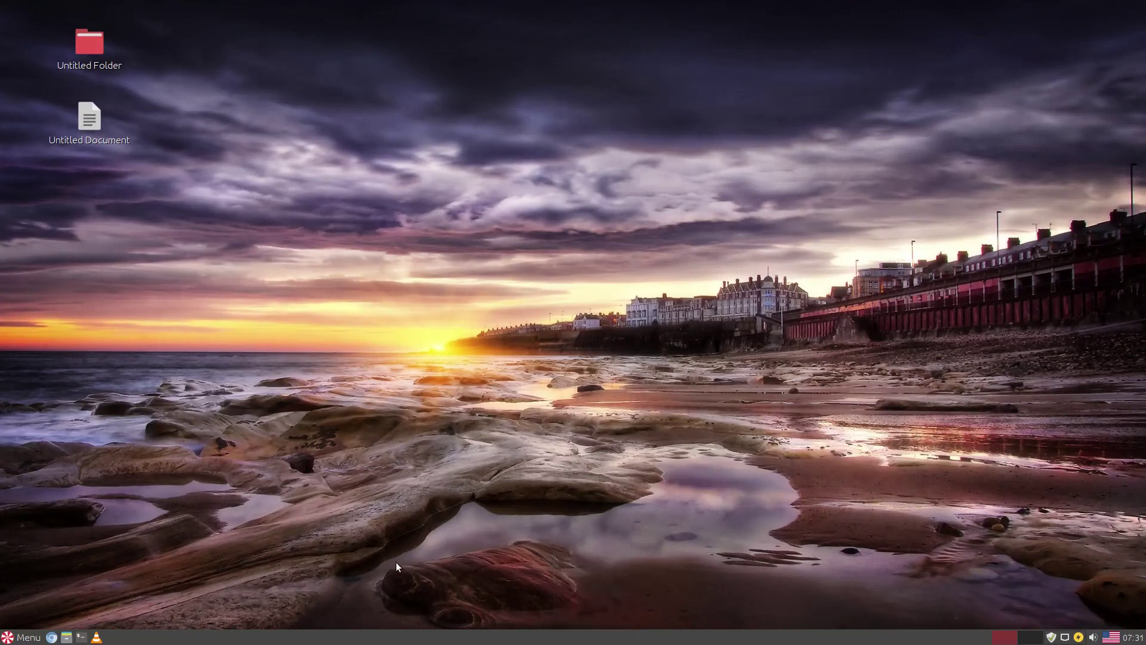
right_click(99, 639)
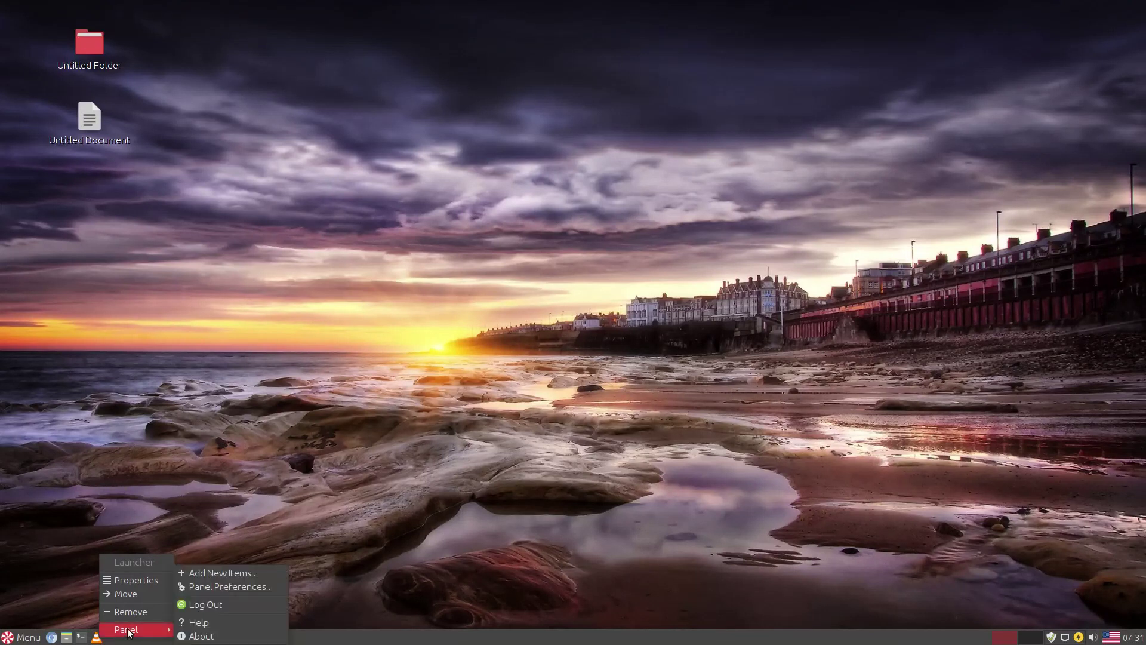
click(129, 611)
click(691, 342)
click(52, 637)
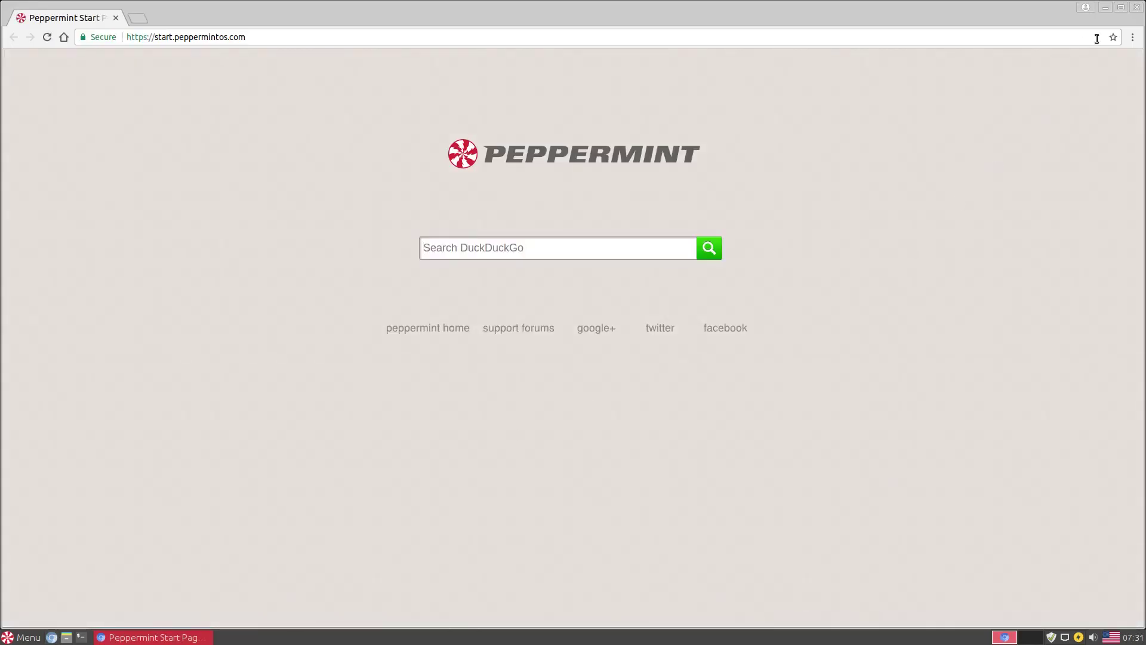
click(1133, 37)
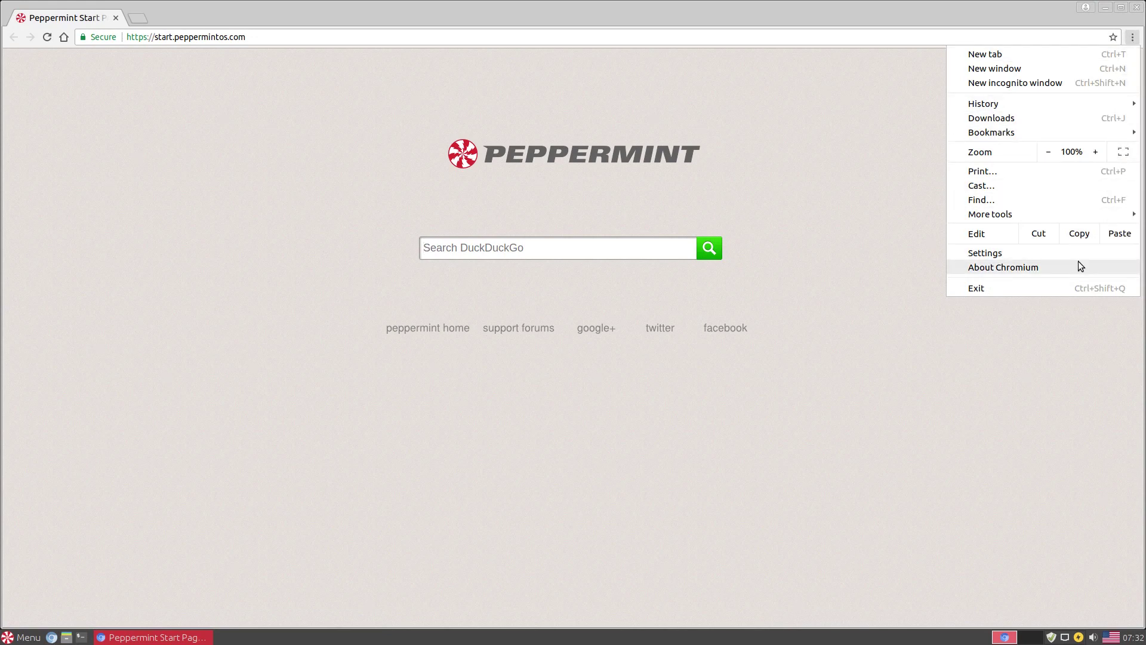
click(1078, 266)
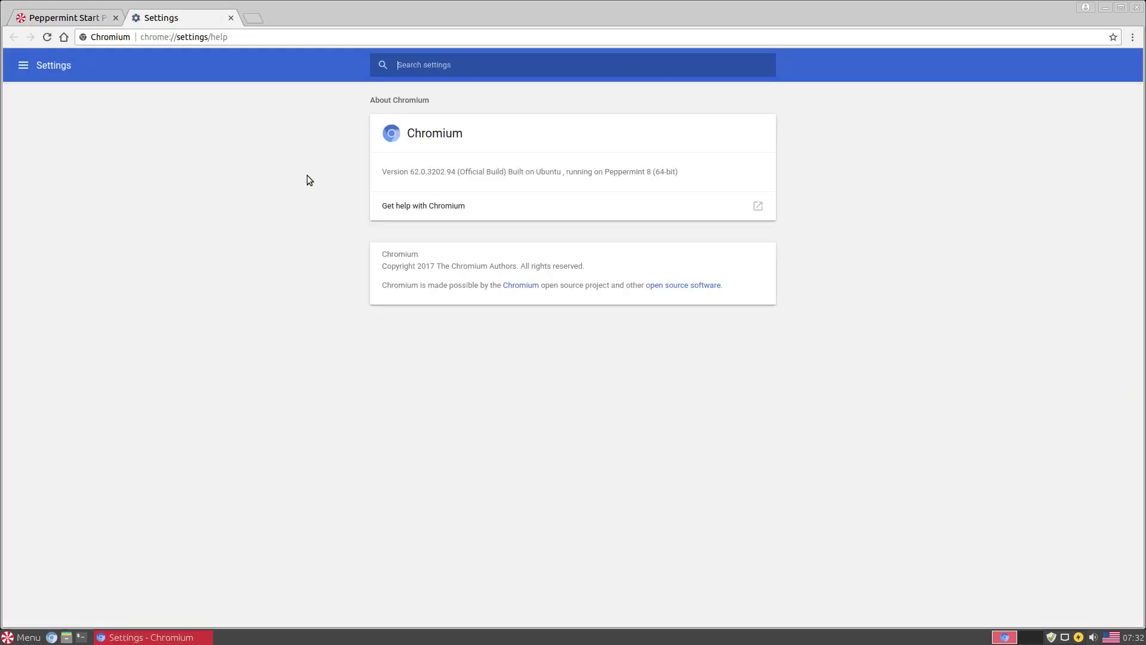
click(1137, 7)
click(22, 637)
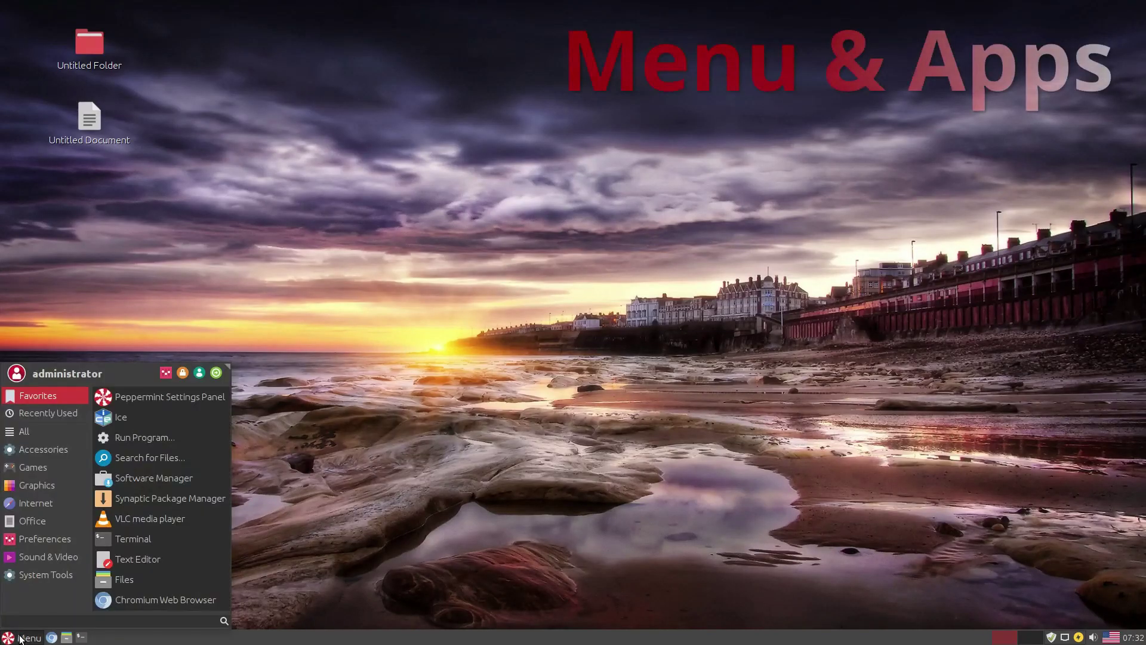
- Launch Task Manager from the enlarged All applications menu and snap it top-right
click(59, 412)
drag(230, 366, 326, 265)
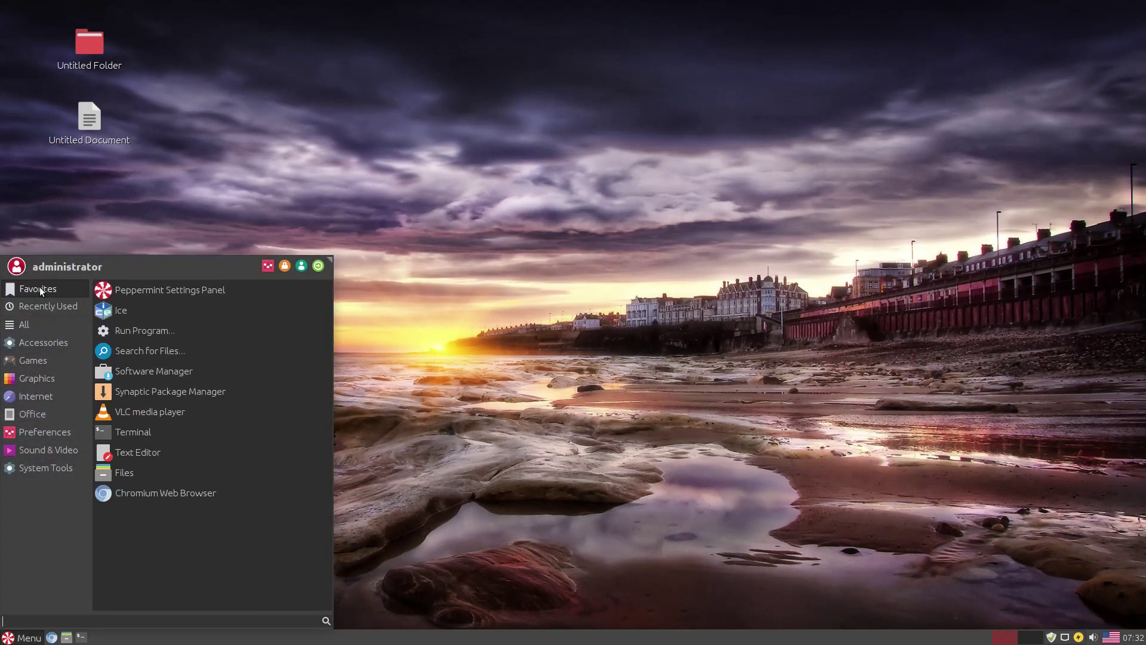
click(29, 323)
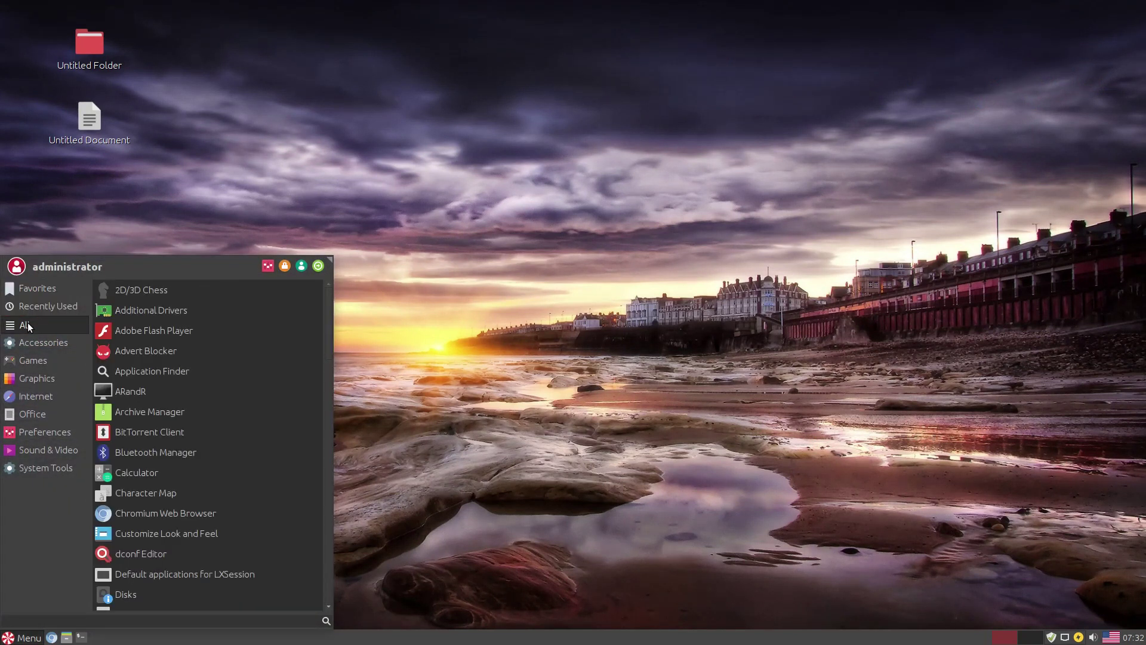
drag(328, 323, 309, 583)
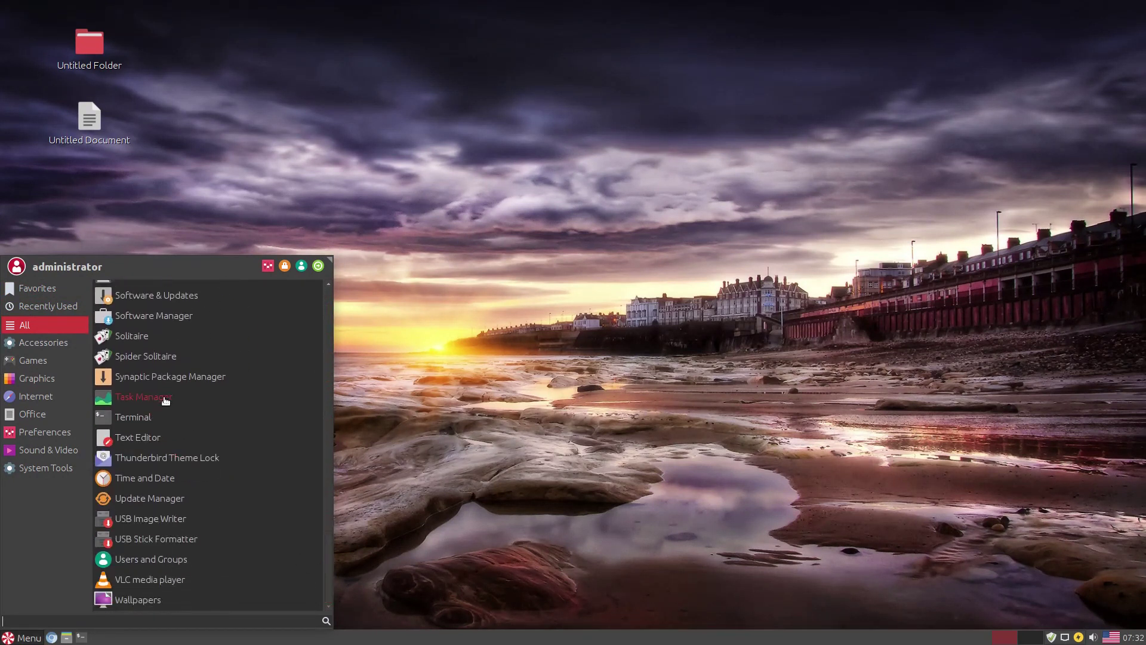
click(163, 397)
drag(557, 170, 1140, 4)
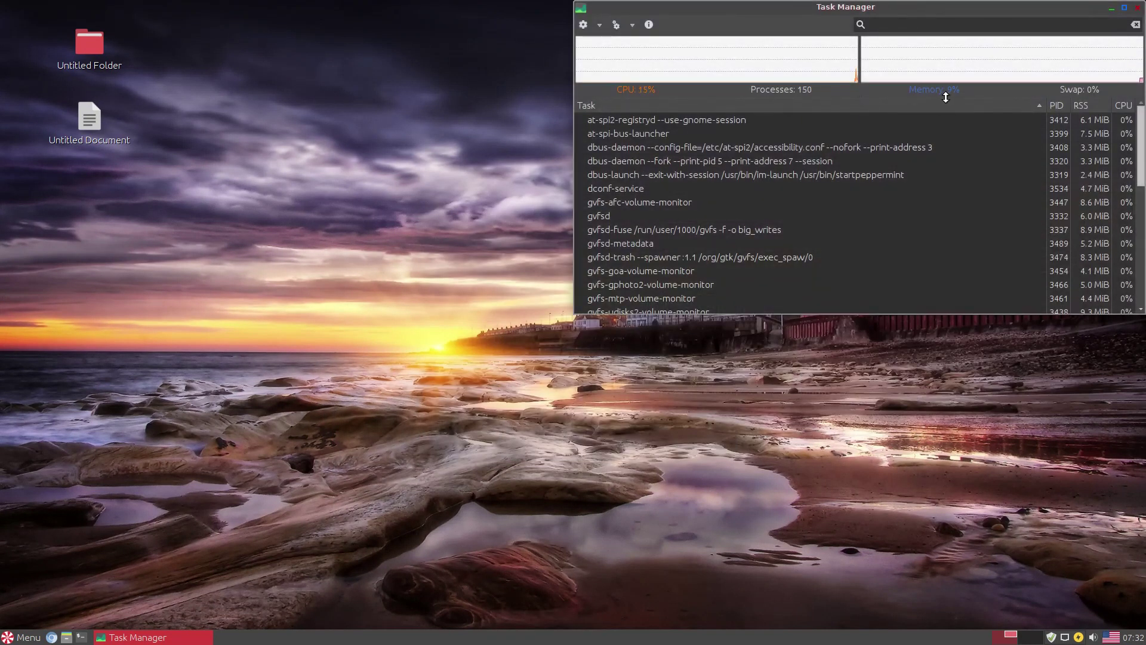
- Open Google Drive from the application menu in its own window, then close it
click(30, 635)
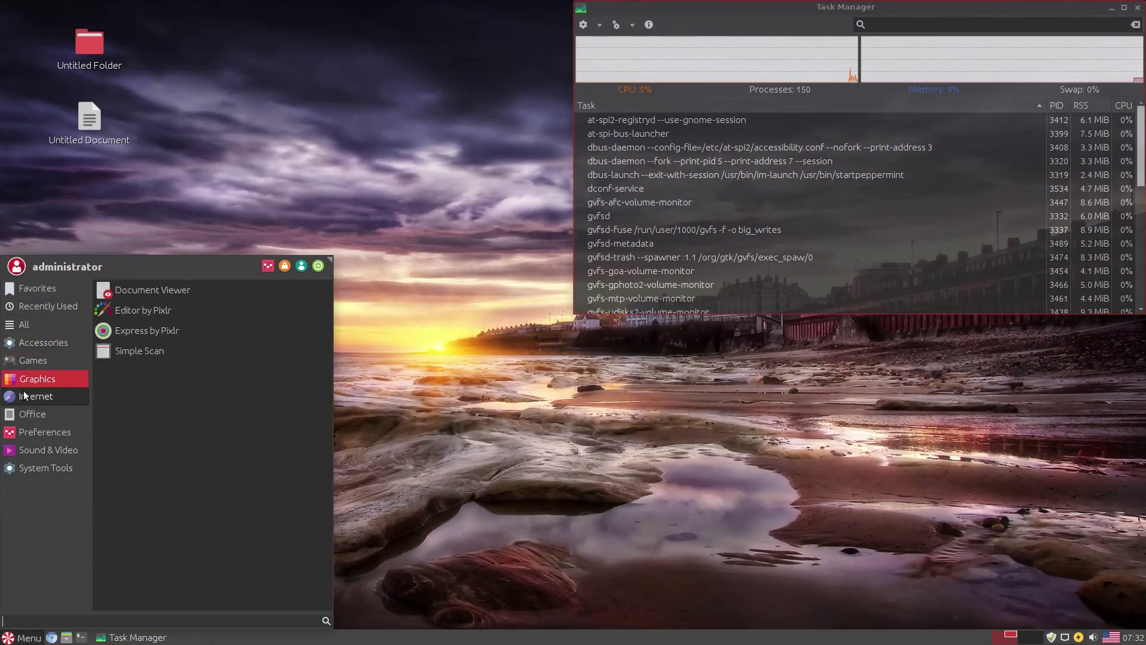
mouse_move(33, 395)
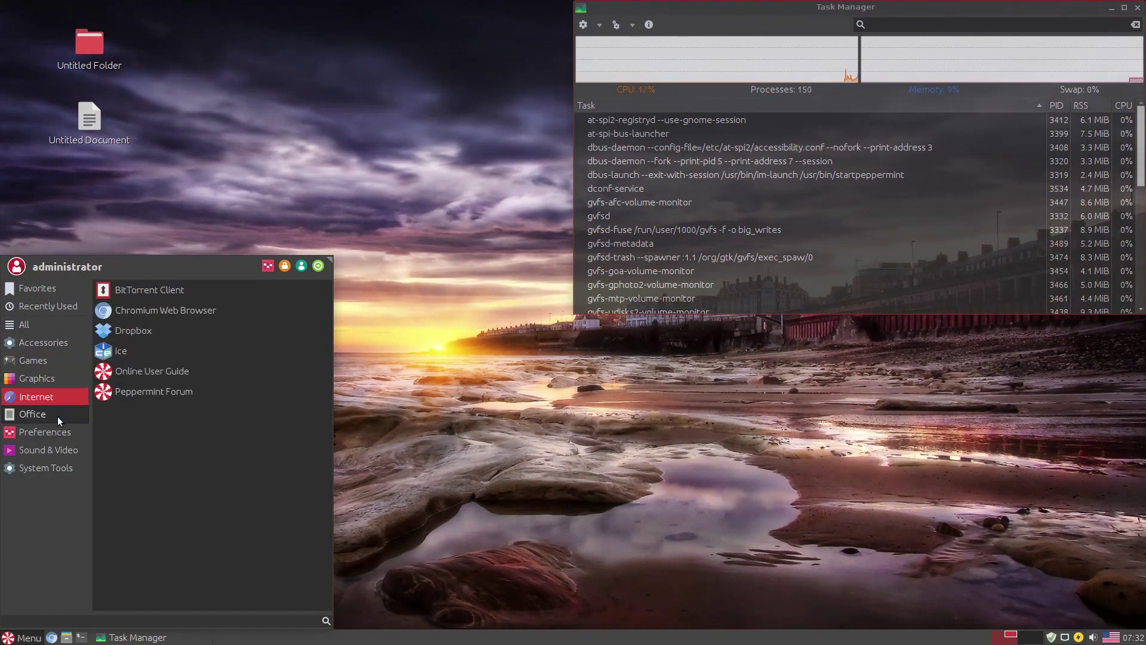
mouse_move(57, 417)
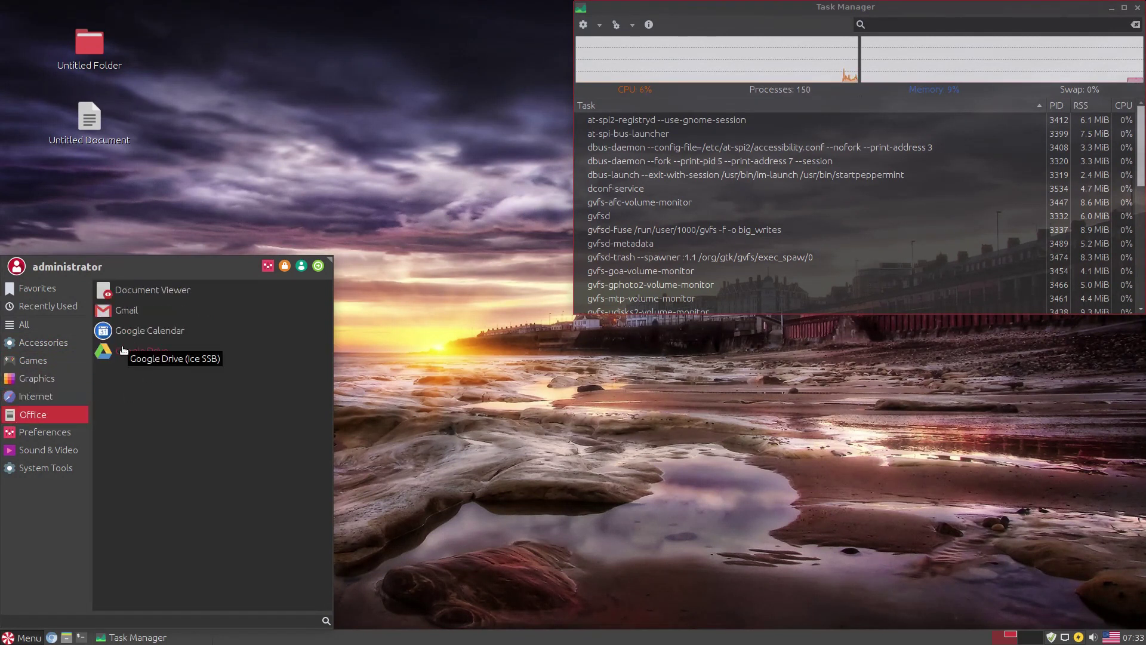
click(126, 351)
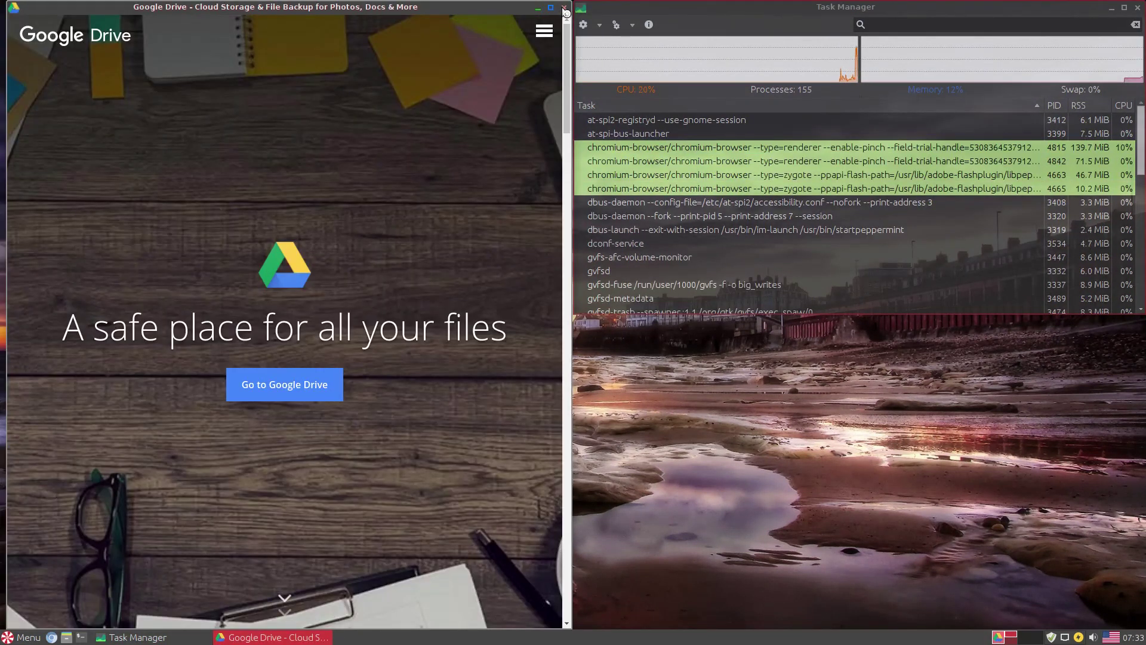
click(565, 9)
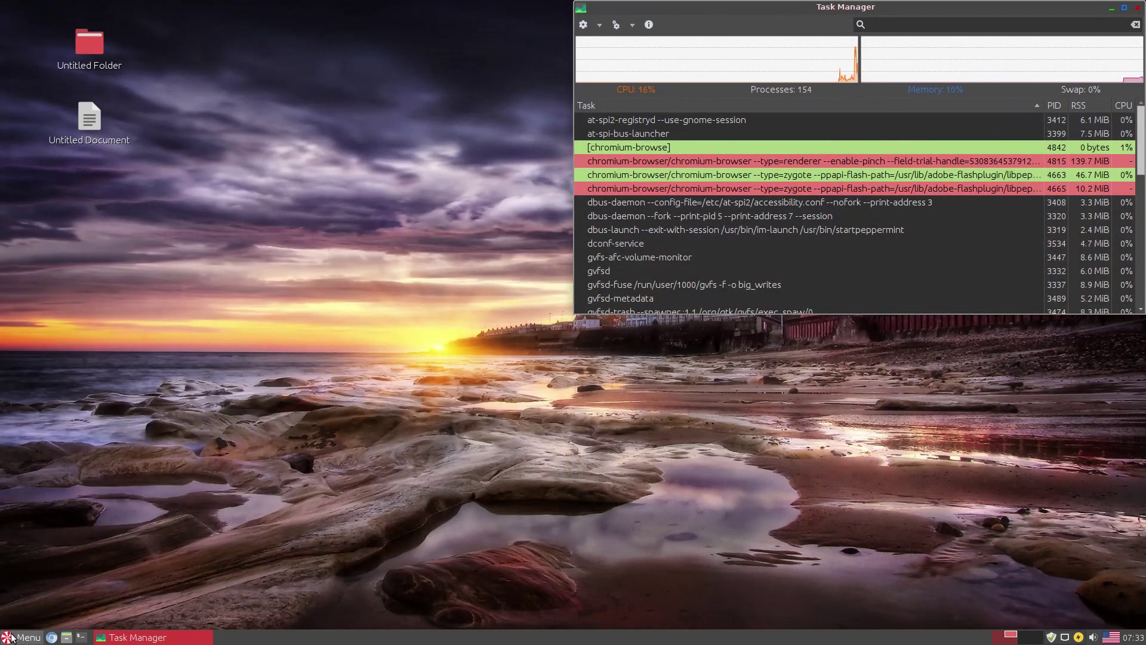
- Browse the Preferences applications and bring up the System Tools submenu
click(22, 637)
click(37, 436)
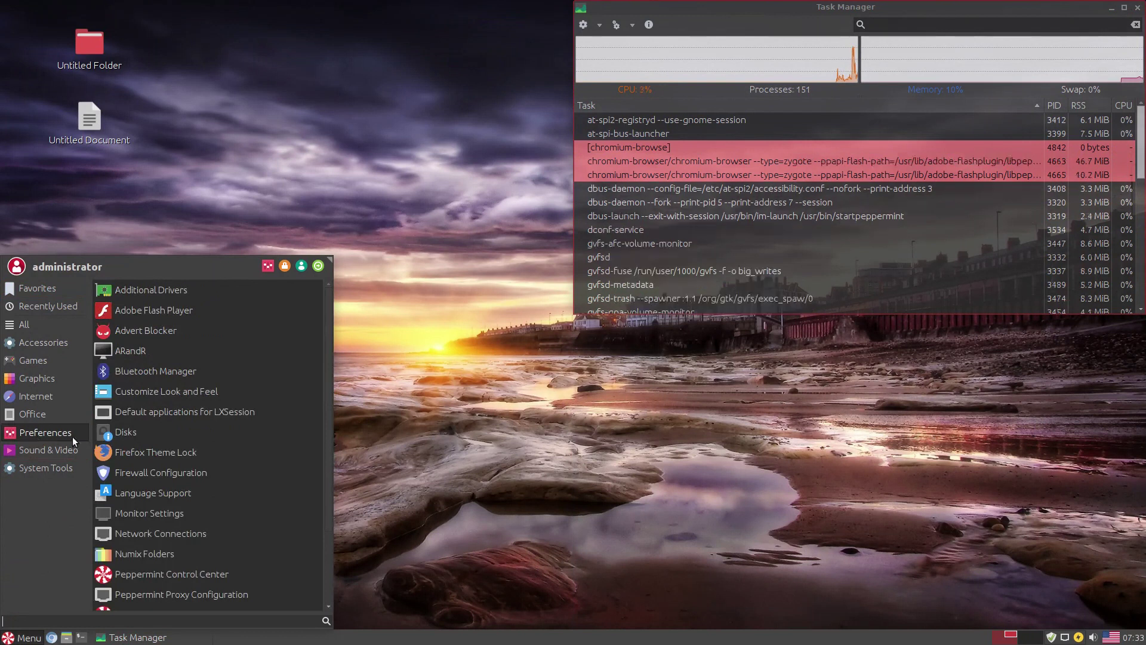
scroll(316, 457, down, 5)
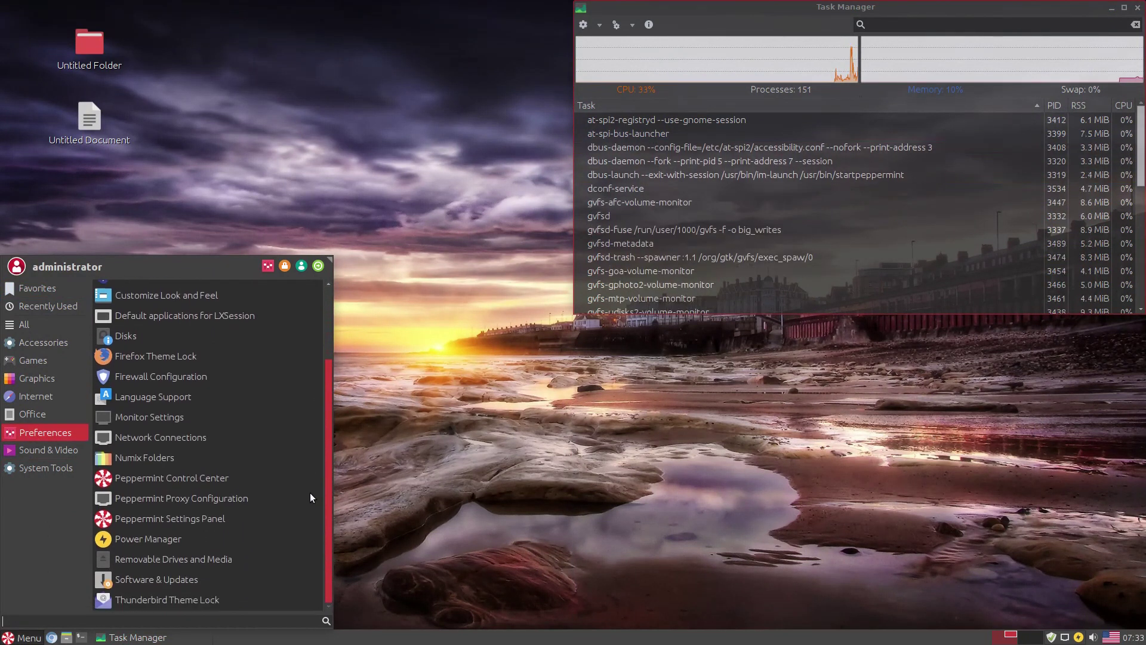
scroll(307, 504, up, 5)
mouse_move(48, 471)
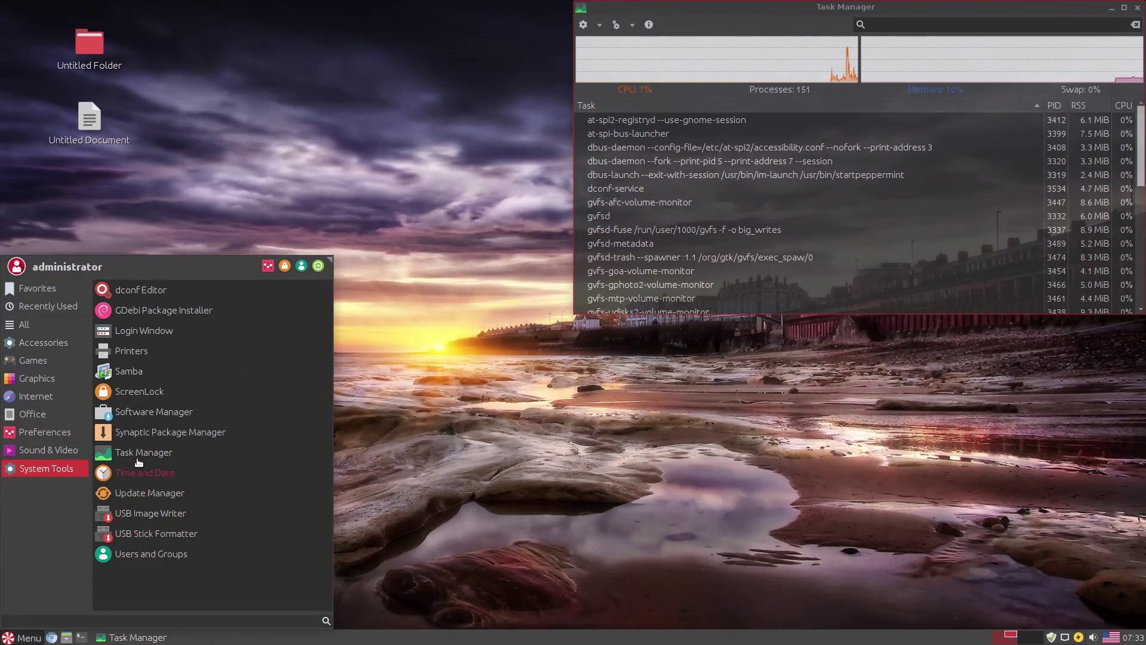
- Launch Software Manager, authenticating with the administrator password
click(138, 418)
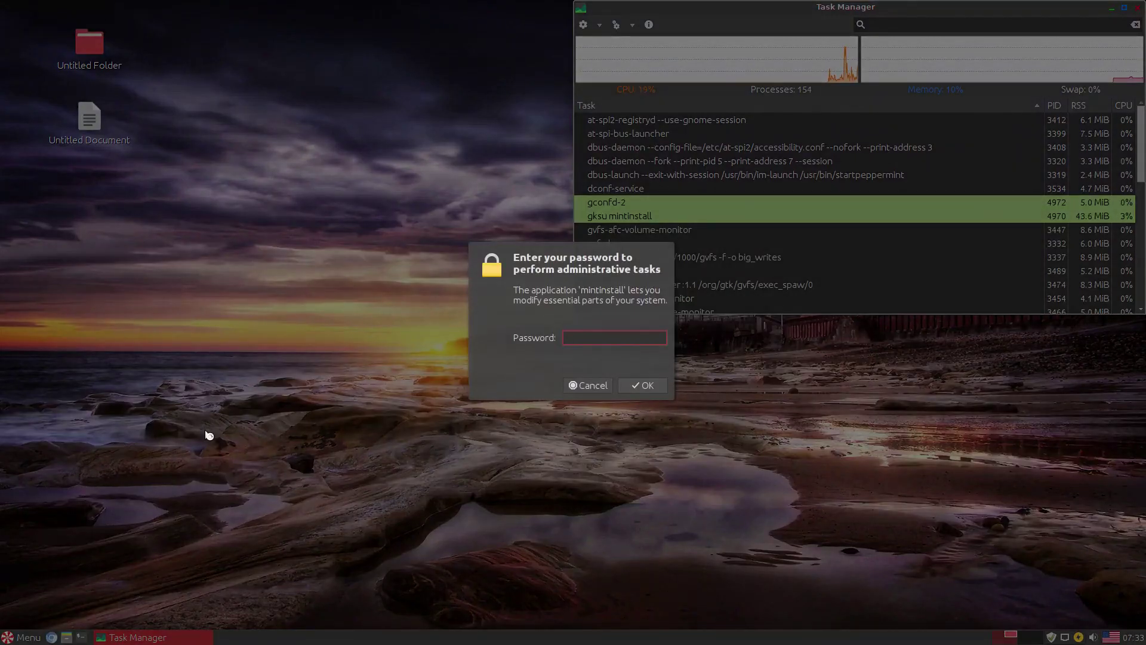
key(Return)
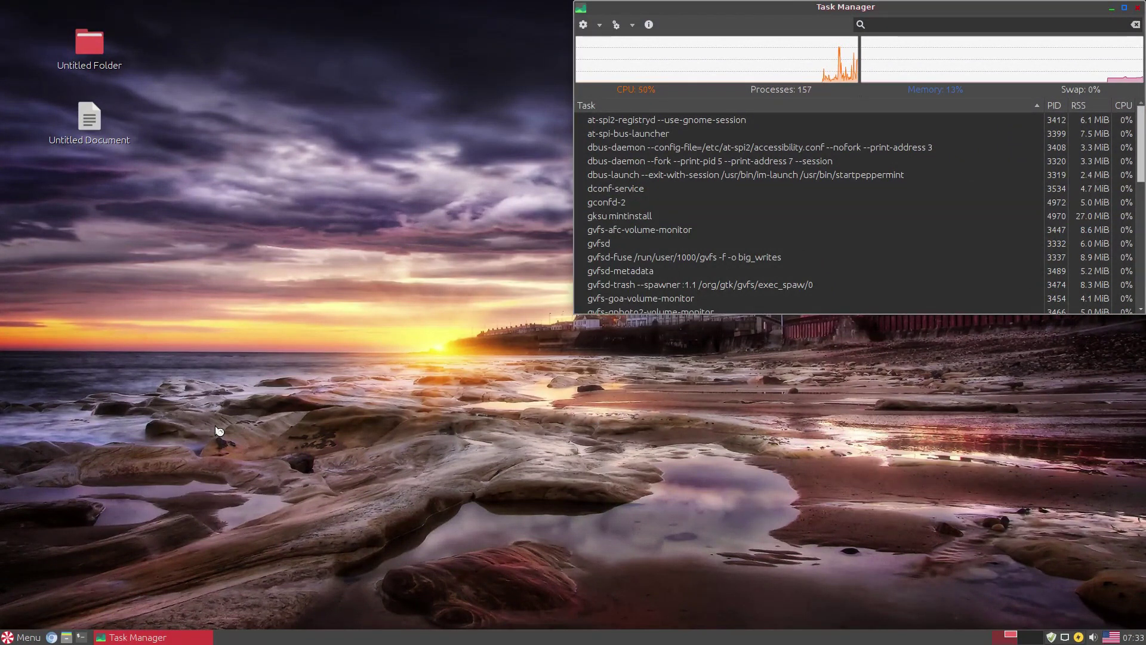
click(23, 637)
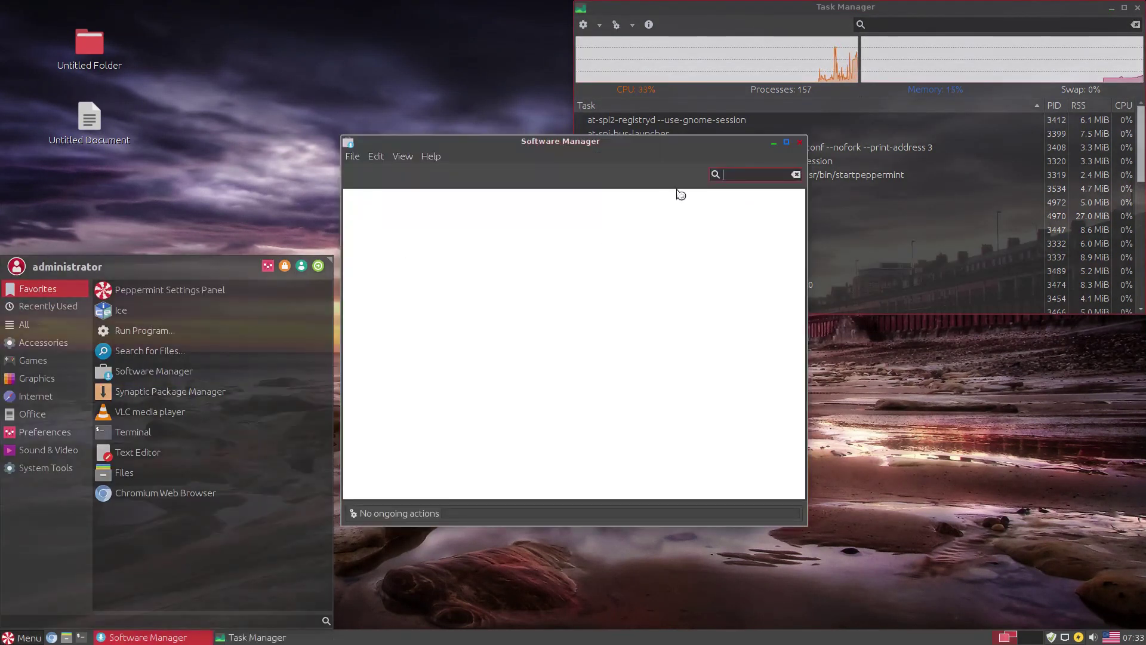
click(623, 166)
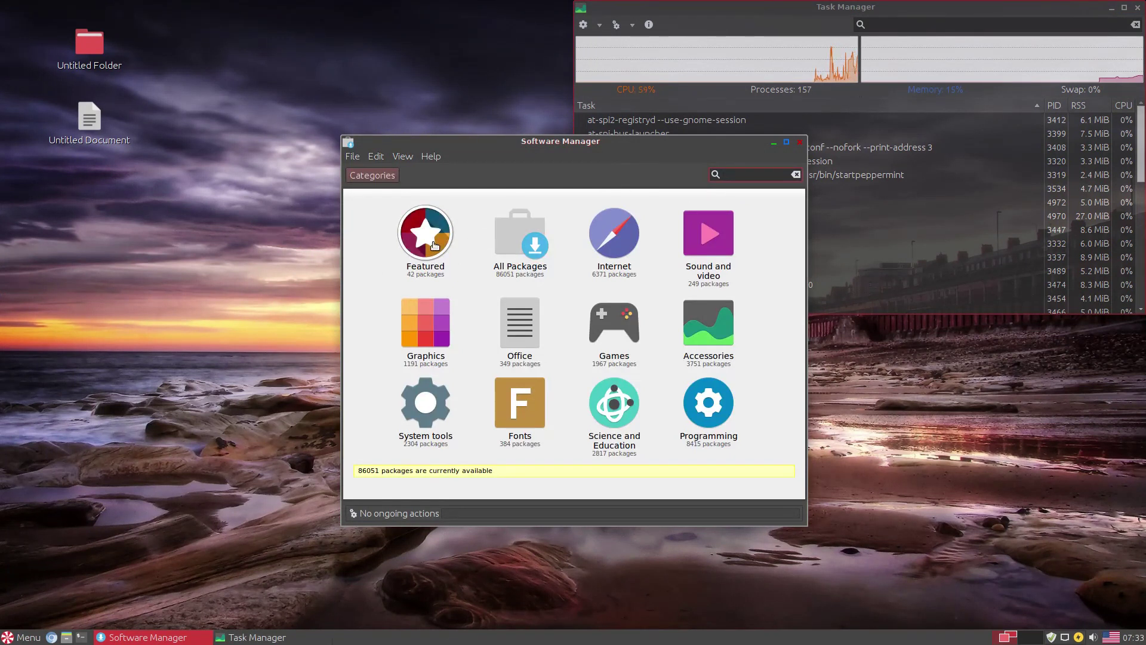
- Open the peppermint-office-pack details page from the Featured packages
click(434, 245)
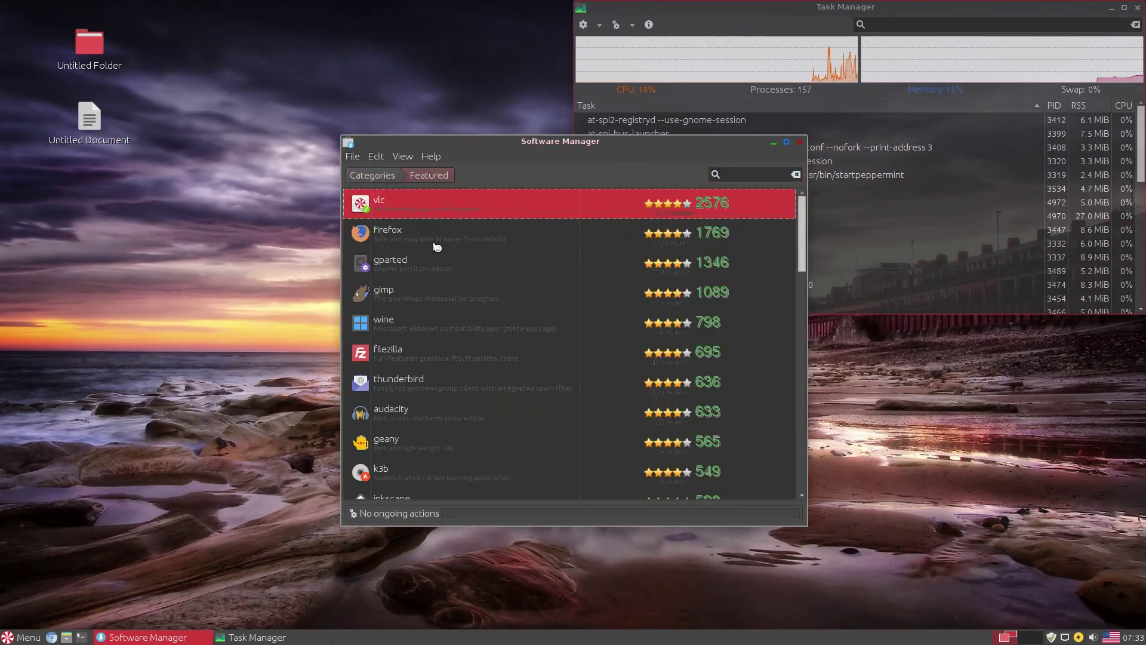
scroll(413, 241, down, 1)
scroll(410, 237, down, 12)
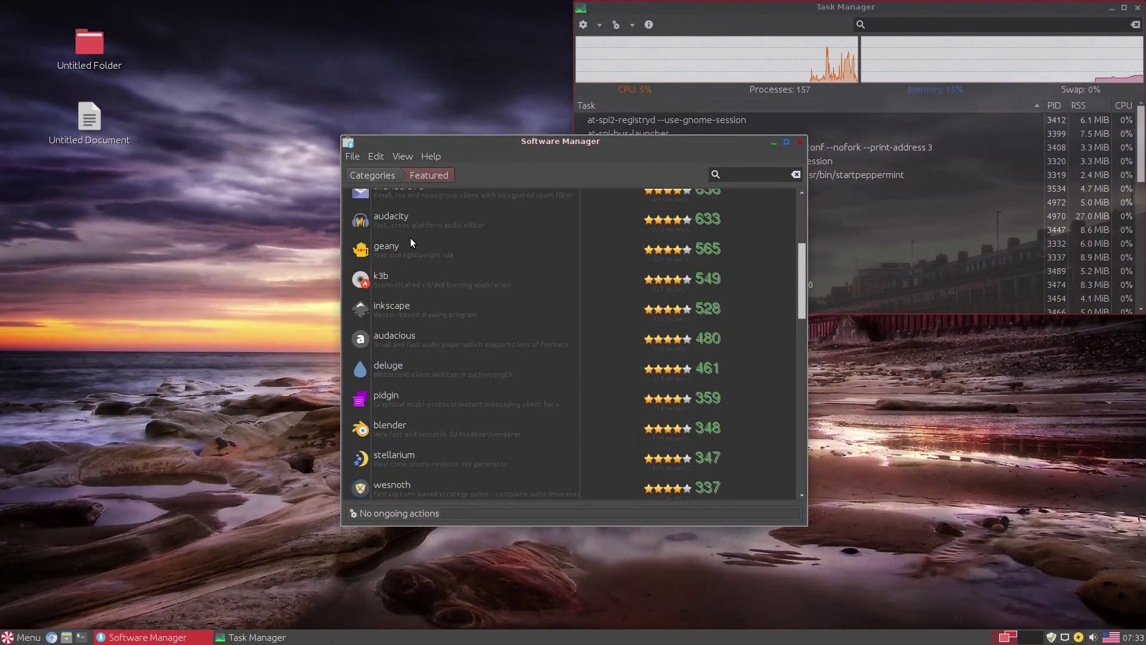
scroll(410, 238, down, 9)
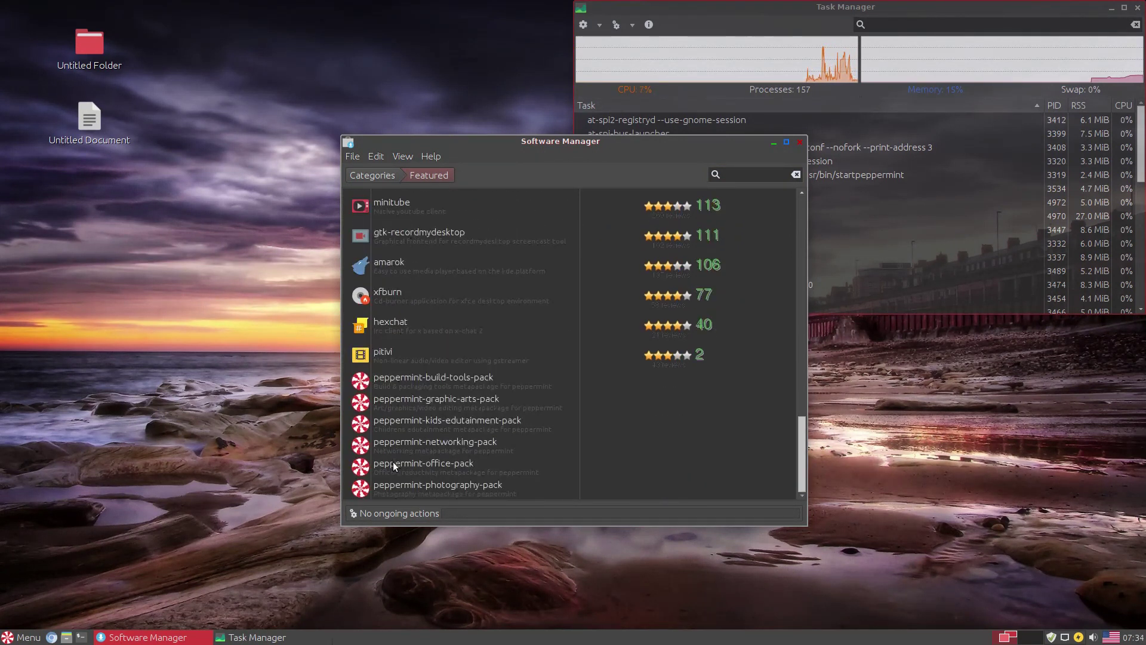
click(399, 470)
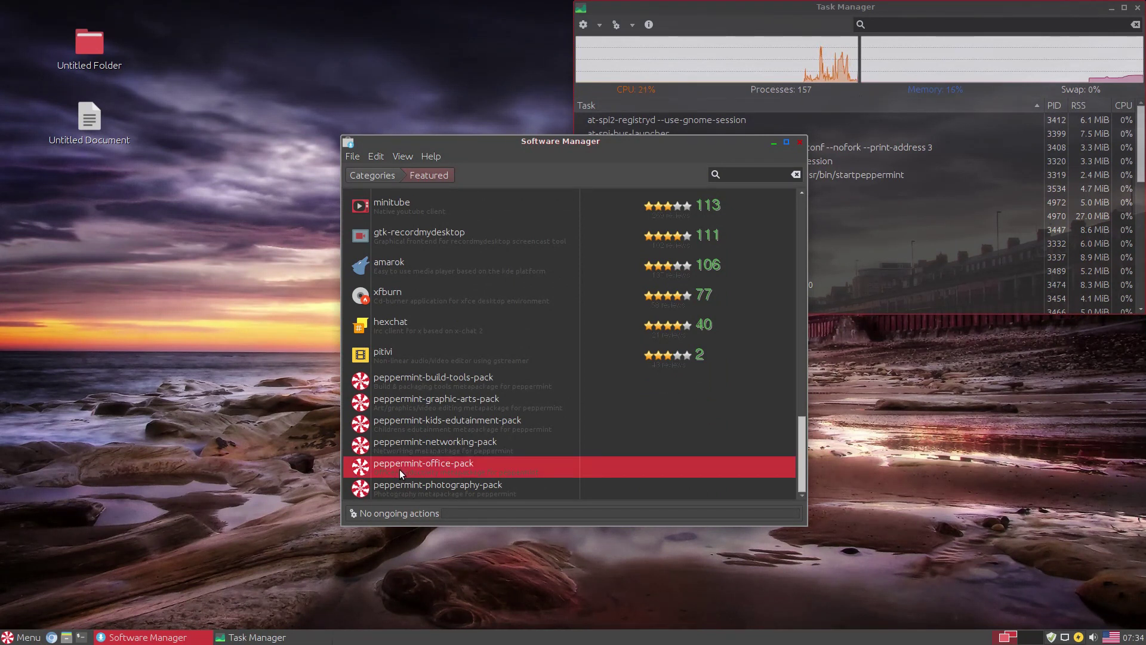
click(399, 469)
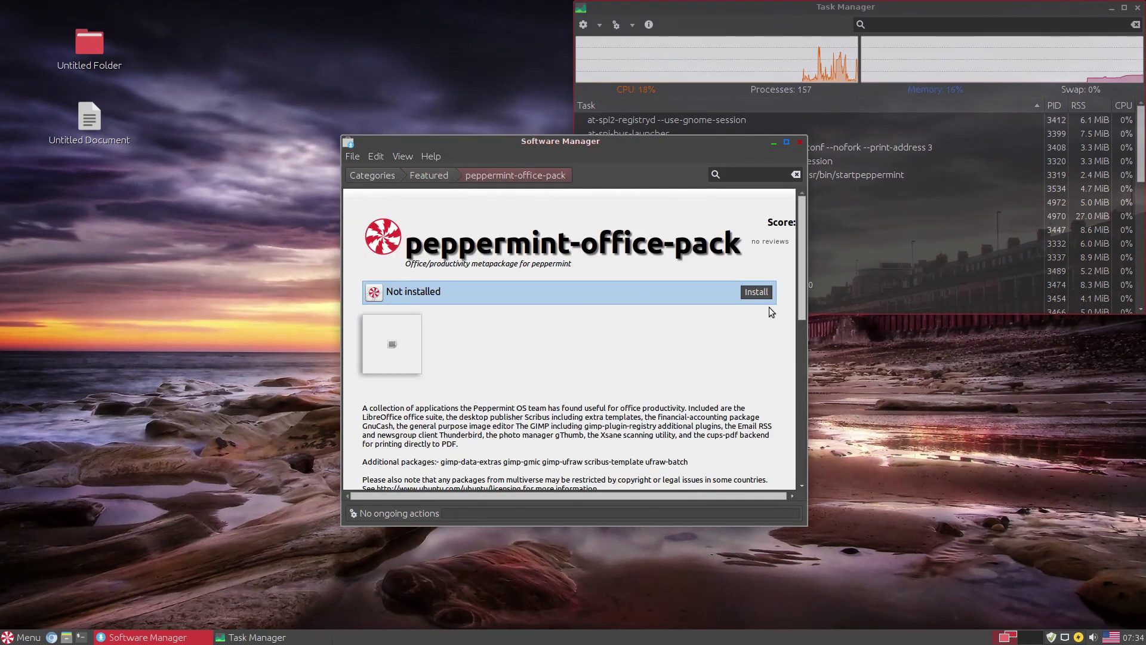
- Install peppermint-office-pack and view Software Manager's About information
drag(799, 295, 774, 439)
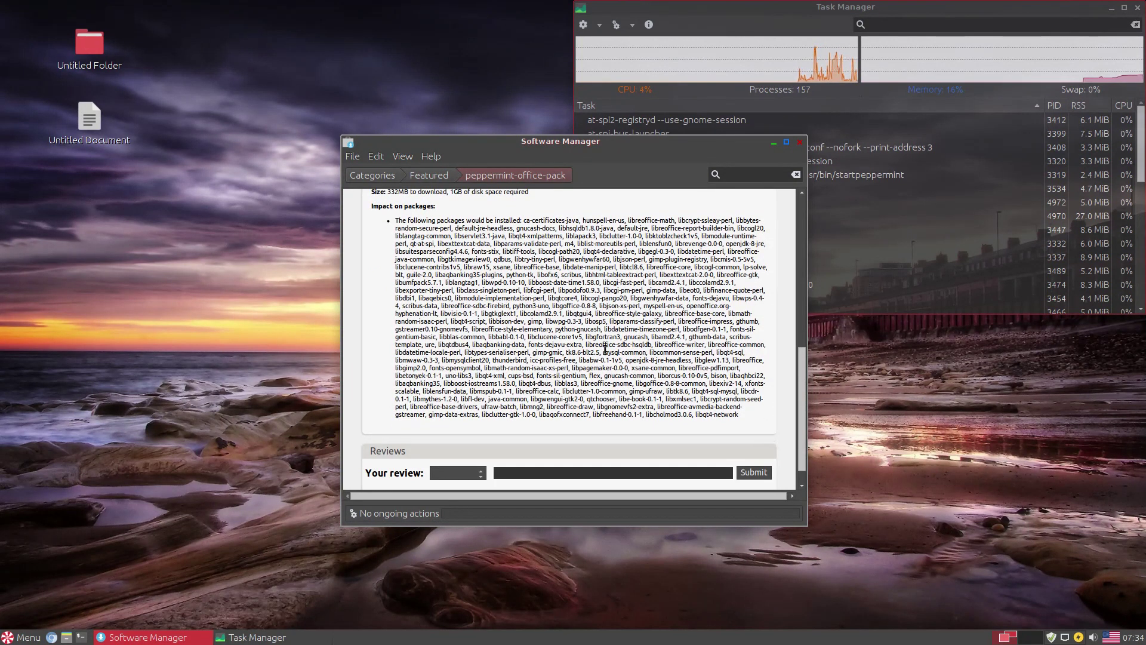
drag(801, 419, 849, 234)
click(755, 291)
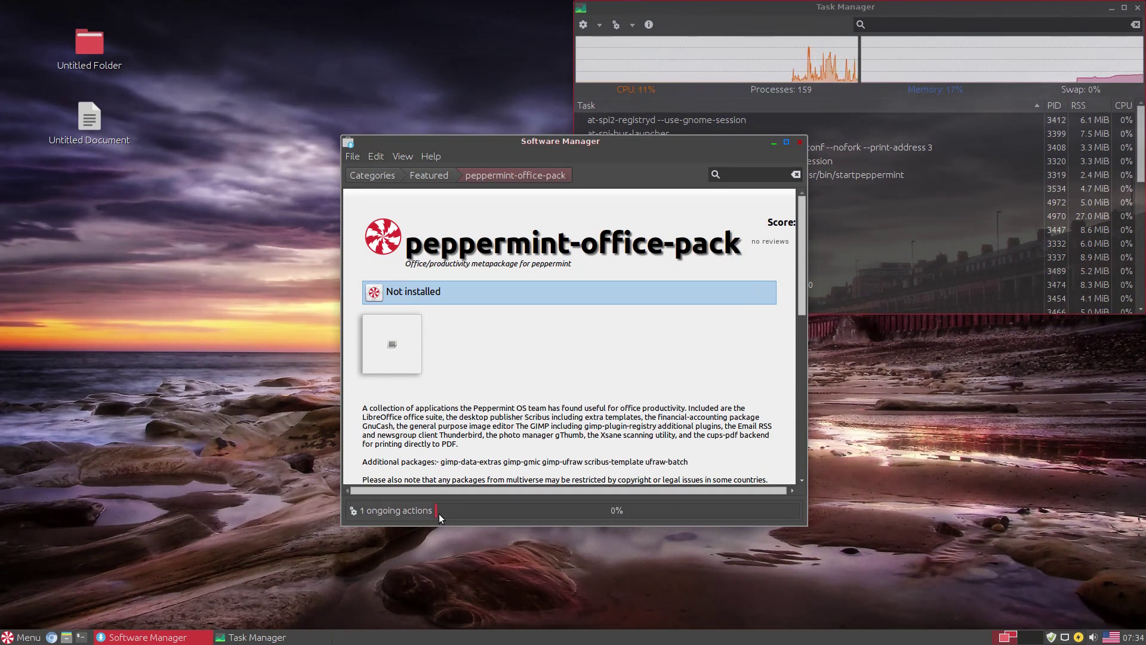
click(431, 156)
click(435, 172)
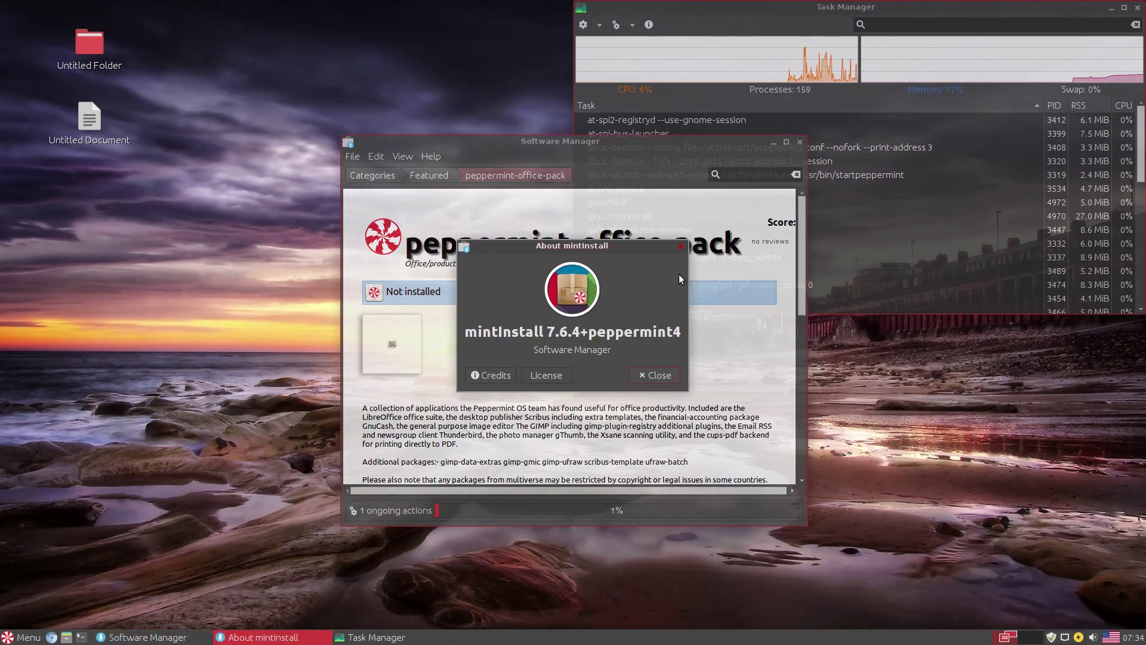
click(680, 246)
- Open the Peppermint Settings Panel from the menu and maximize it
click(24, 637)
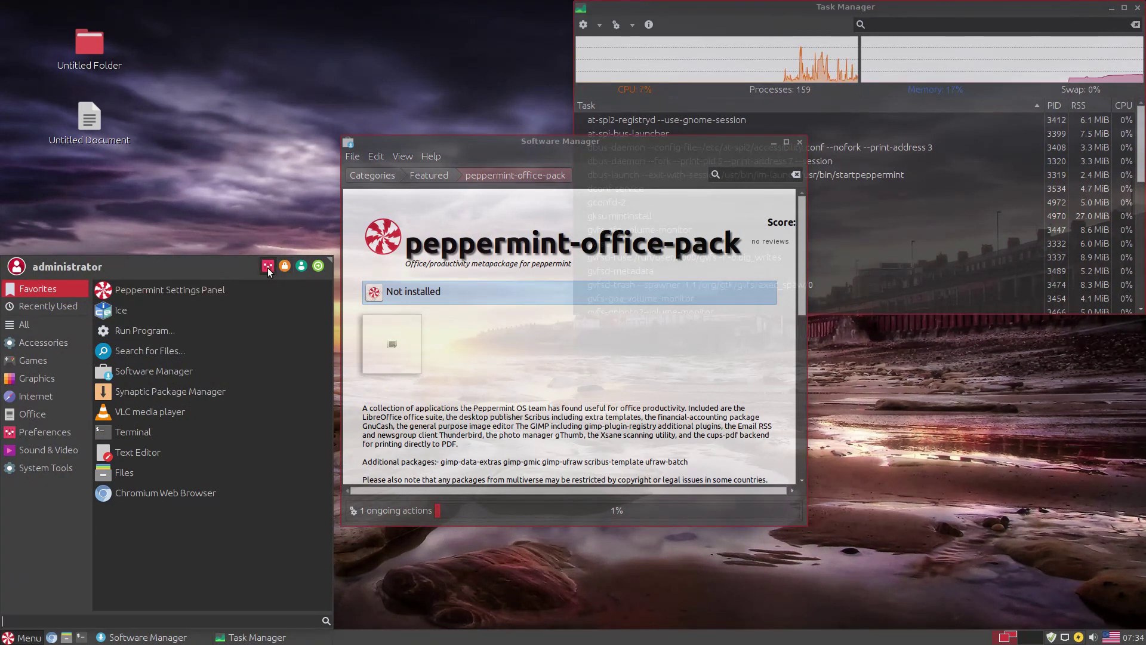
click(265, 291)
double_click(494, 217)
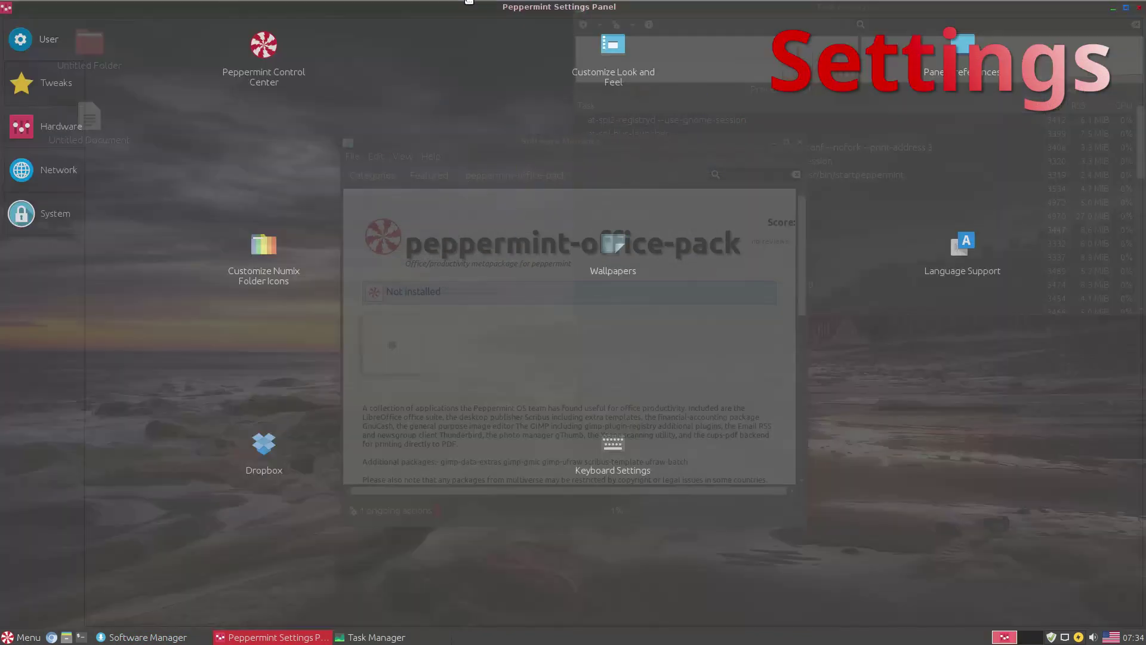
- Open Peppermint Control Center and review the Pepirus theme, title font and Center alignment, leaving them unchanged
click(270, 65)
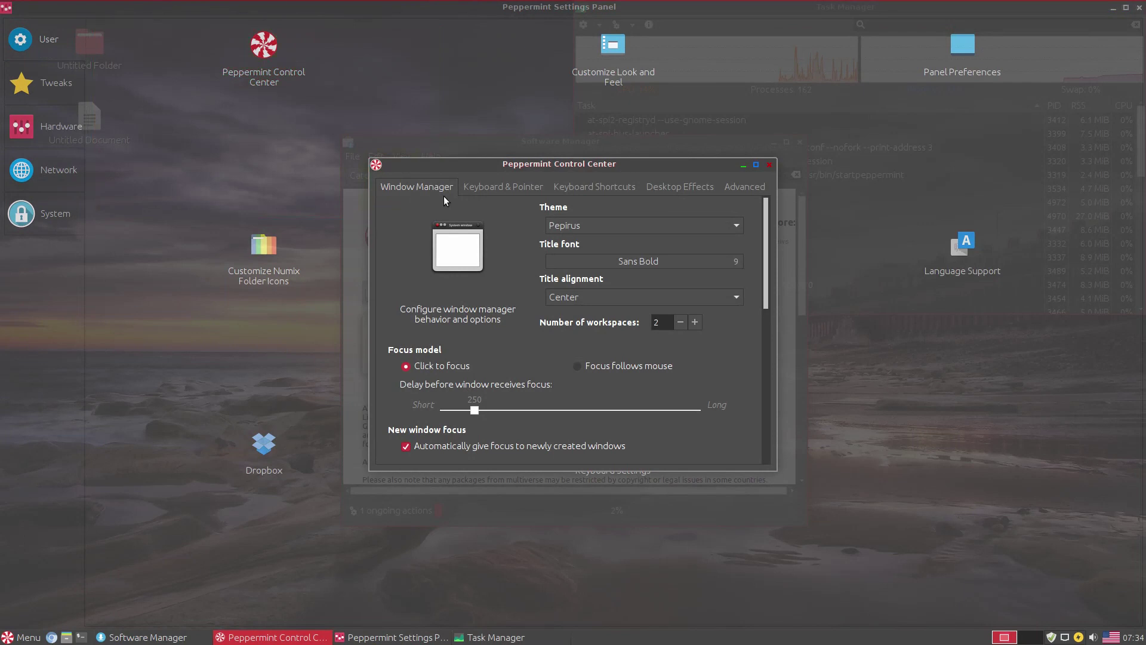
click(589, 225)
click(590, 224)
click(584, 261)
key(Escape)
click(649, 298)
click(649, 302)
- Browse the Keyboard, Shortcuts, Effects and Advanced window manager tabs without adding a shortcut
click(507, 189)
click(594, 187)
click(689, 213)
key(Escape)
click(678, 188)
click(738, 188)
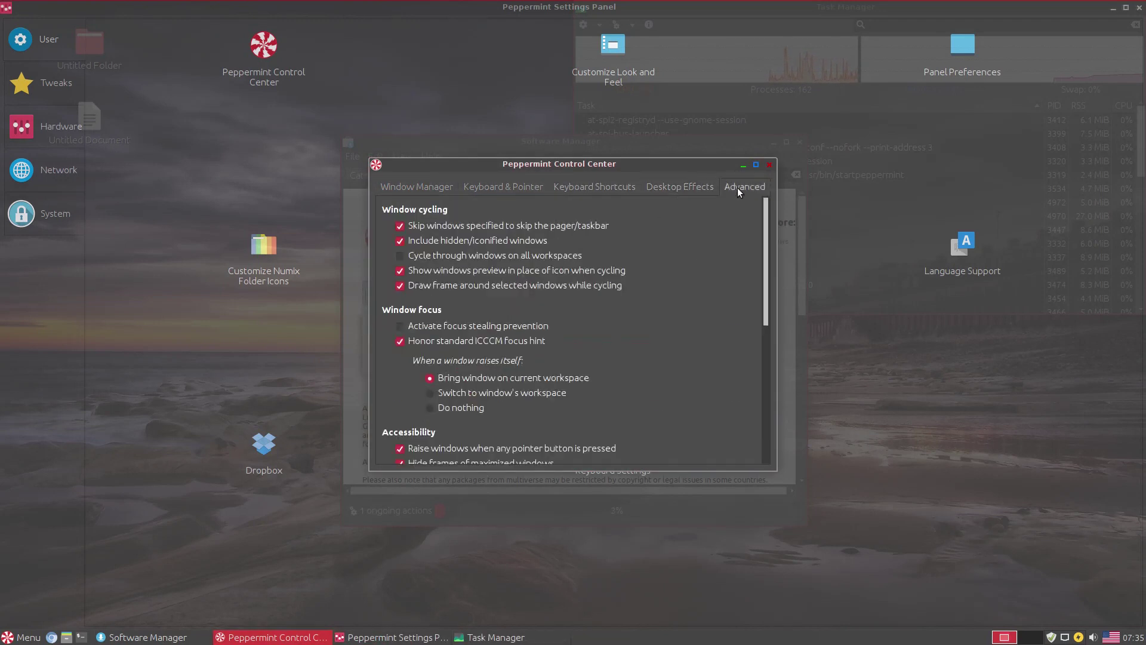
scroll(750, 288, down, 9)
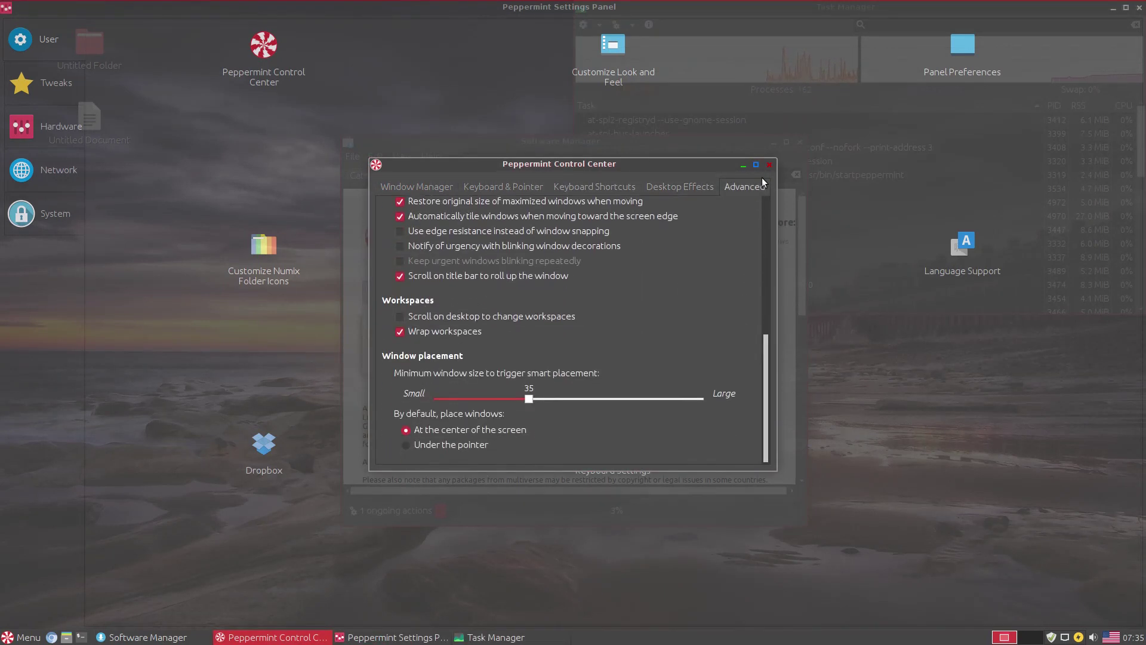
- Close the Control Center and open Panel 1 preferences, viewing its Items list
click(769, 164)
click(949, 74)
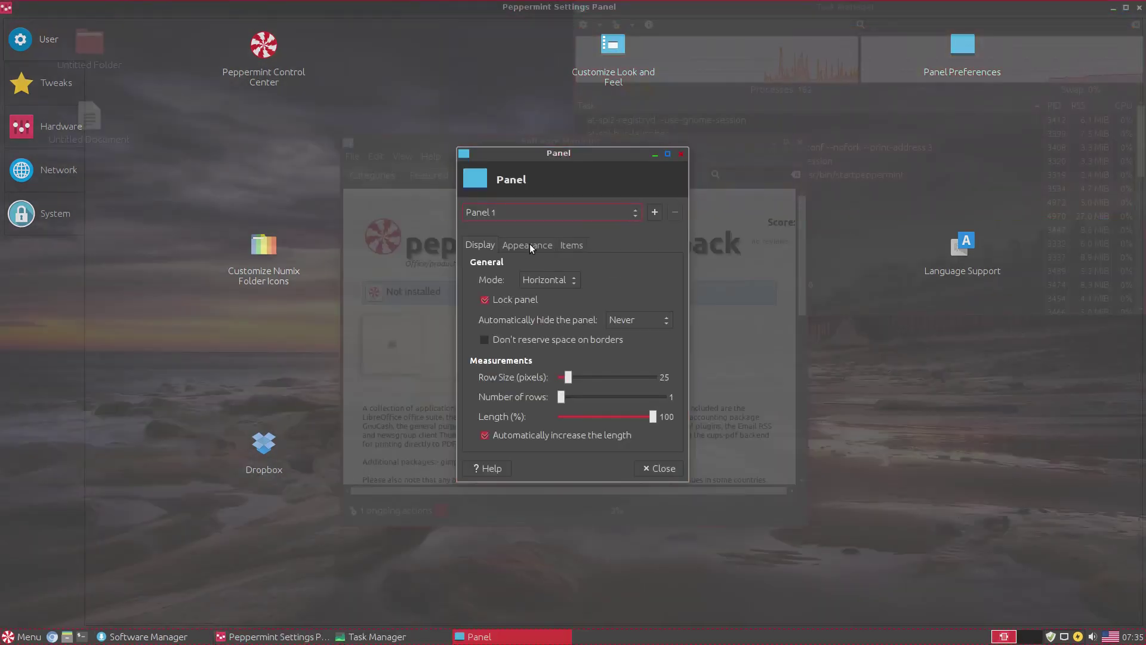
click(571, 245)
- Close Panel preferences, try the Numix folder icon customizer (Style 6, Default colour), then cancel
click(681, 155)
click(258, 273)
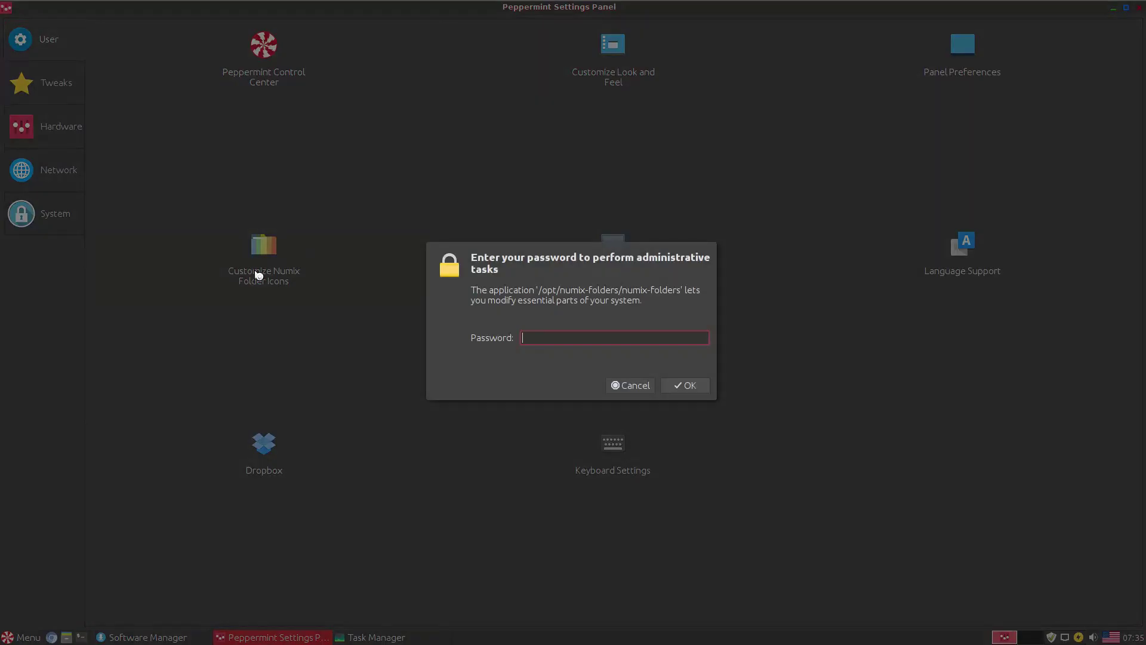
key(Return)
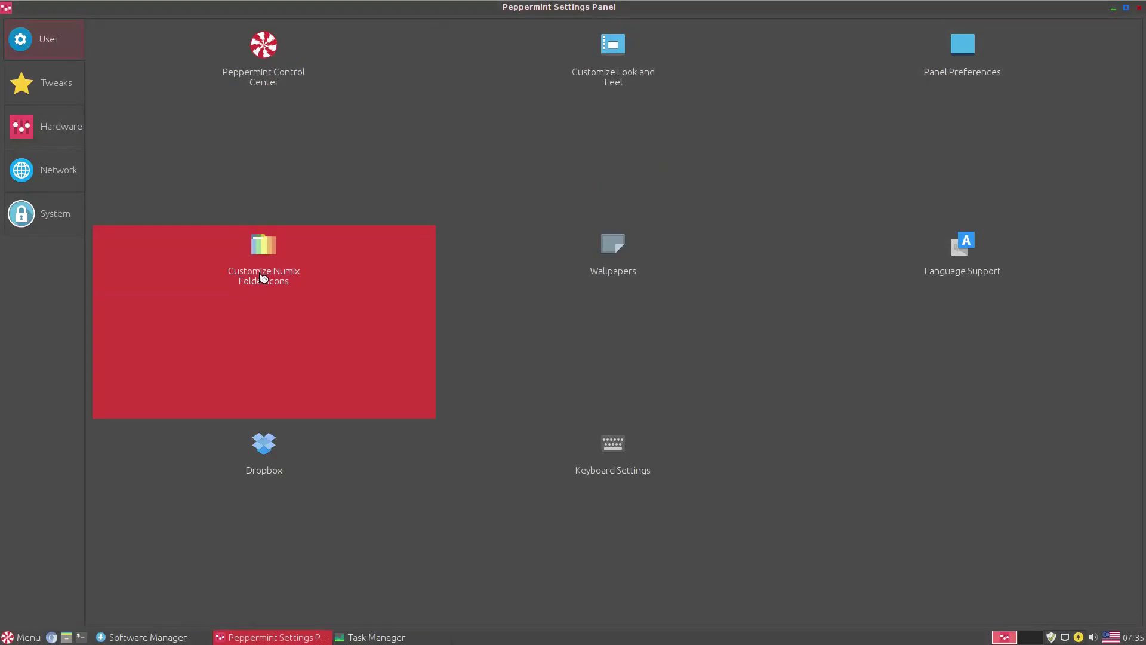
click(552, 317)
click(540, 310)
click(594, 310)
click(594, 310)
click(589, 366)
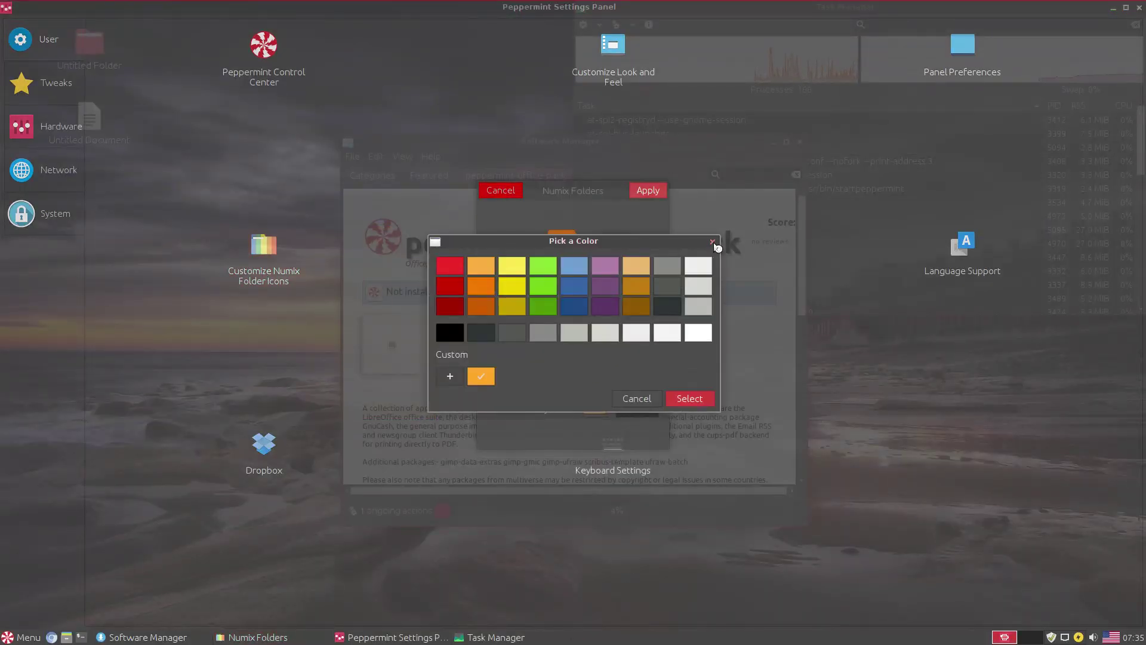
key(Escape)
click(518, 194)
- Open and close the wallpaper chooser and Language Support, glancing at its regional formats
click(577, 254)
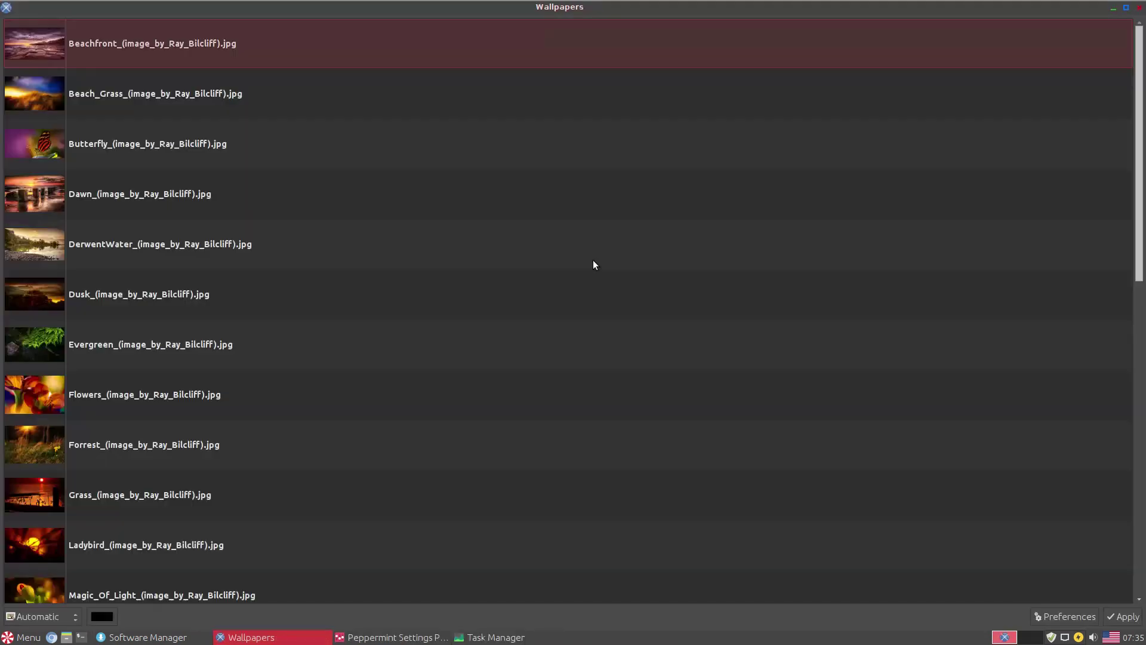
click(6, 11)
click(828, 563)
click(1134, 7)
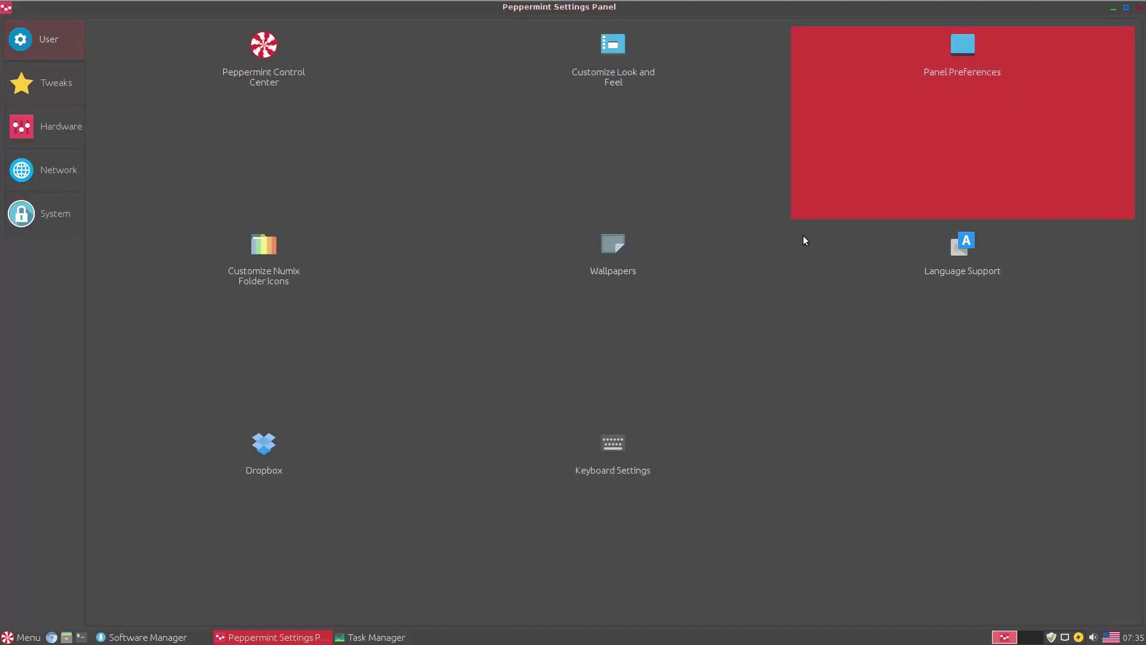
click(977, 257)
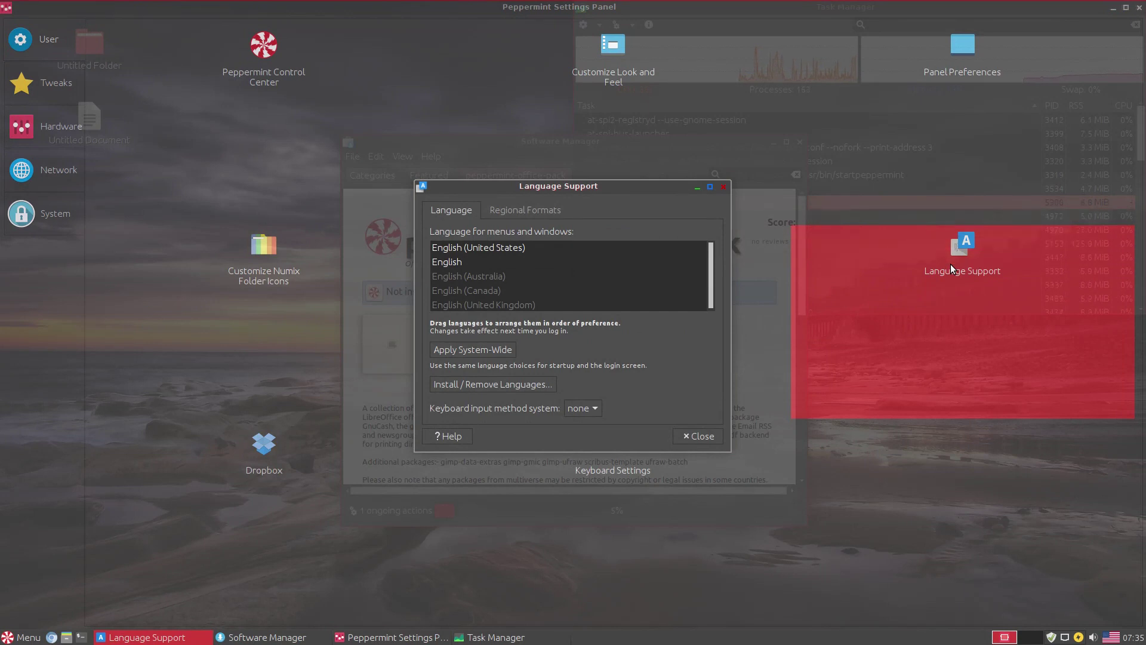
click(528, 209)
click(722, 187)
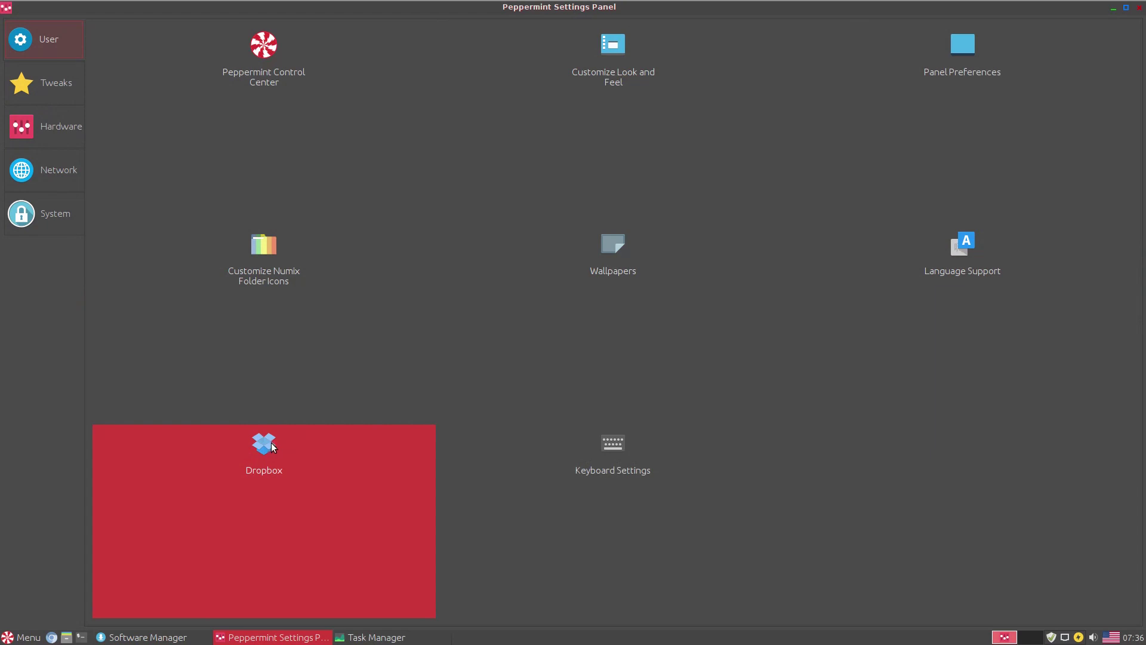
- Browse Keyboard Settings' shortcuts and layout, open and close the Dropbox sign-in, then select Tweaks
click(604, 455)
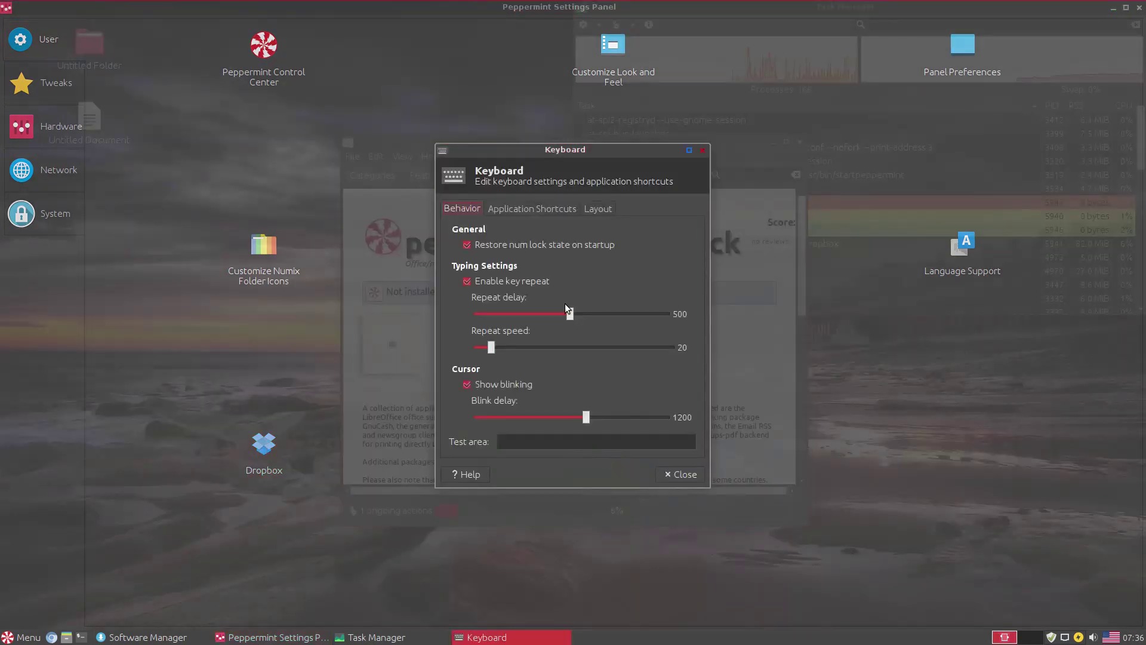
click(523, 210)
click(598, 209)
click(702, 151)
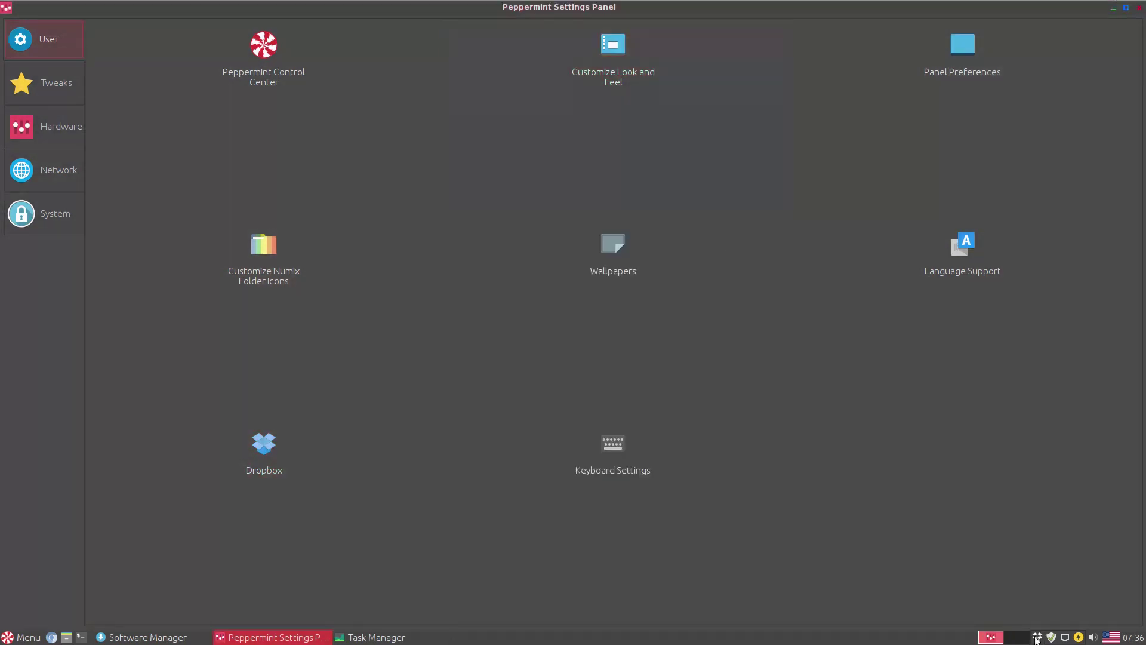
click(1038, 638)
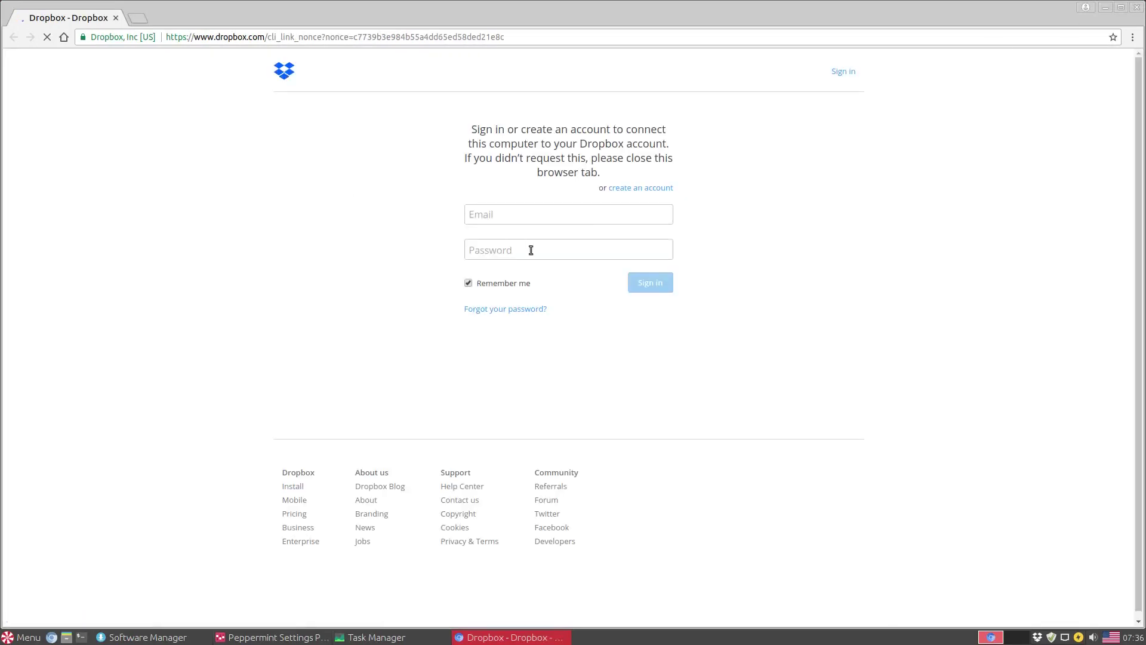
click(1137, 8)
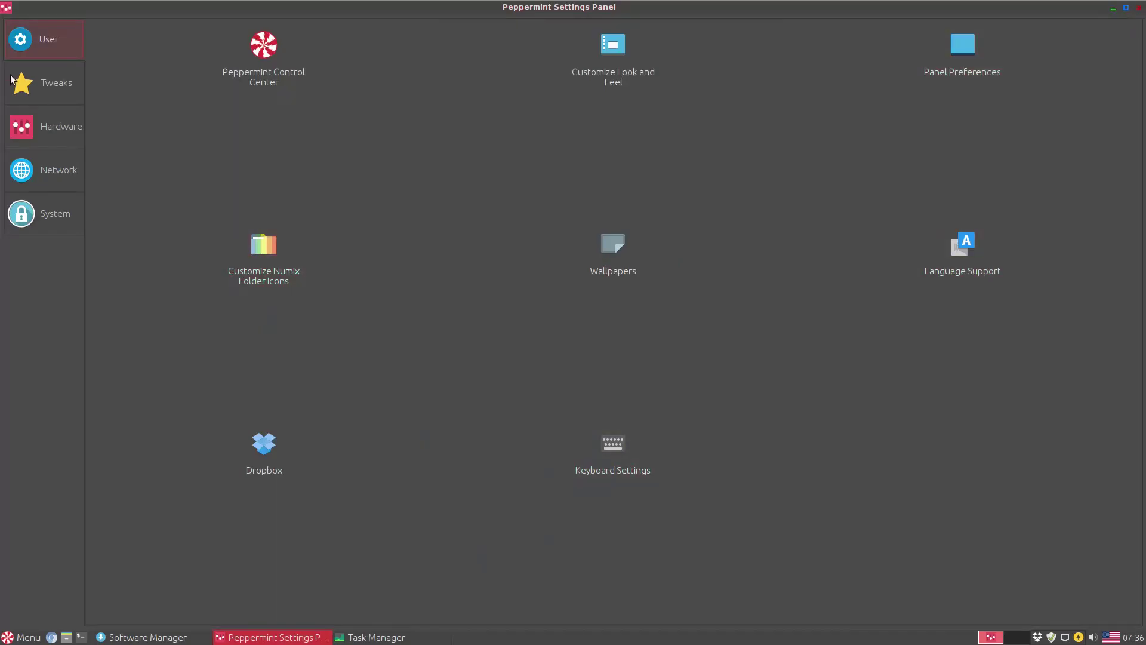
click(49, 92)
- Back out of the Reset Panel prompt and dismiss the System Sounds toggle prompt
click(268, 80)
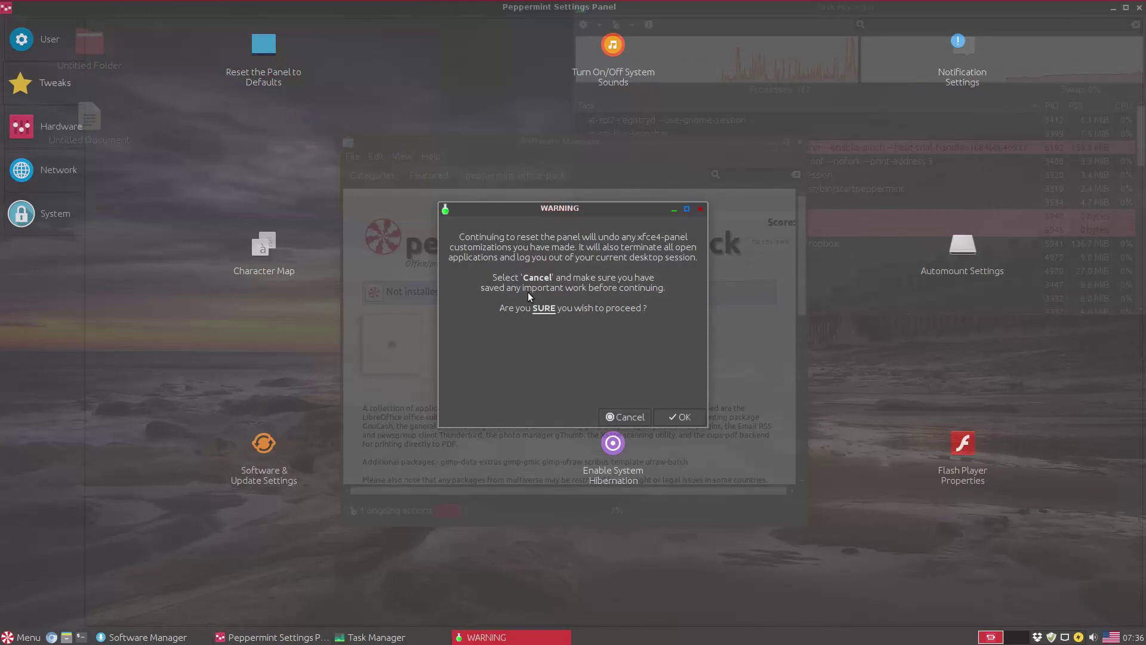
click(618, 418)
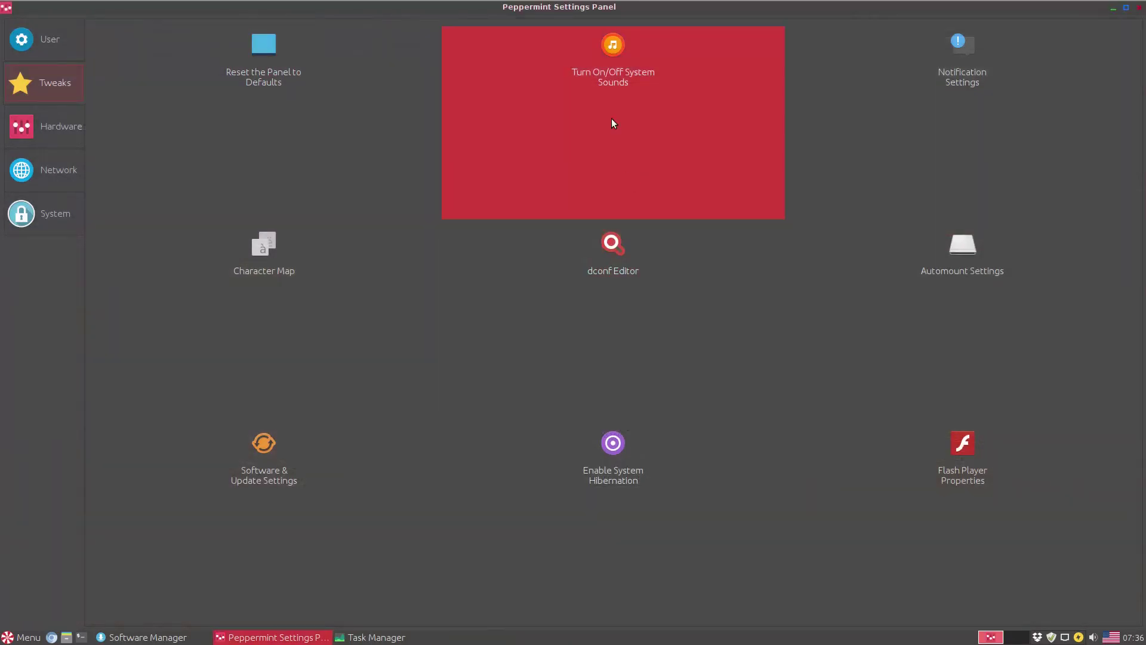
click(611, 92)
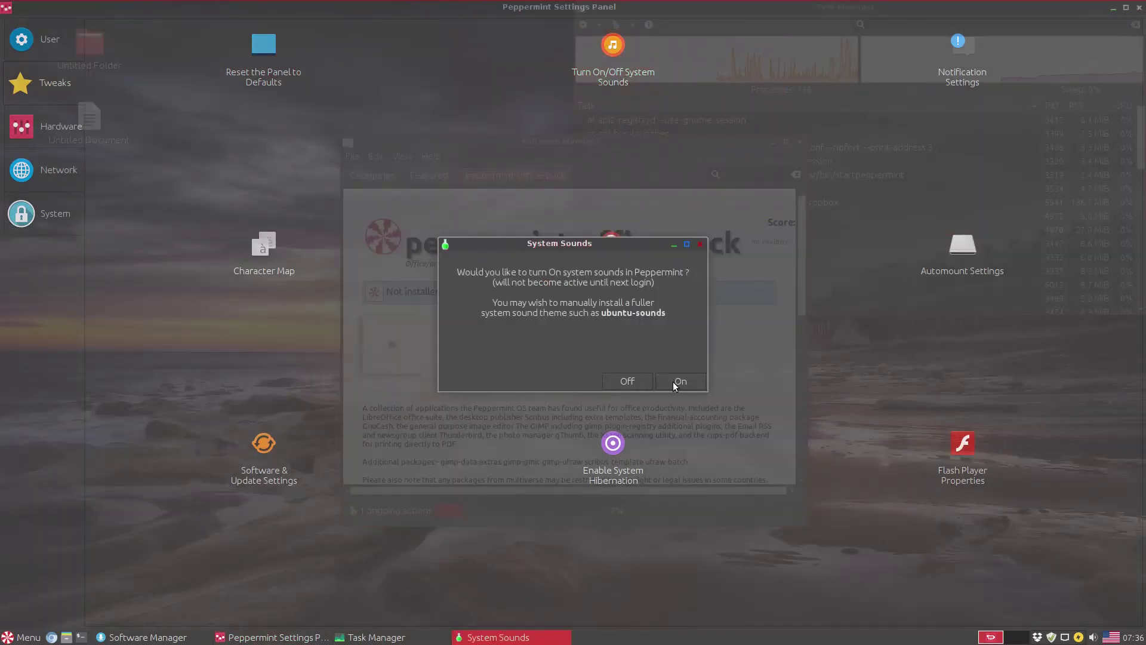
click(672, 381)
- Review notification settings, keeping the Default theme, preview a notification, and close
click(936, 75)
click(603, 299)
click(603, 299)
click(608, 299)
click(608, 300)
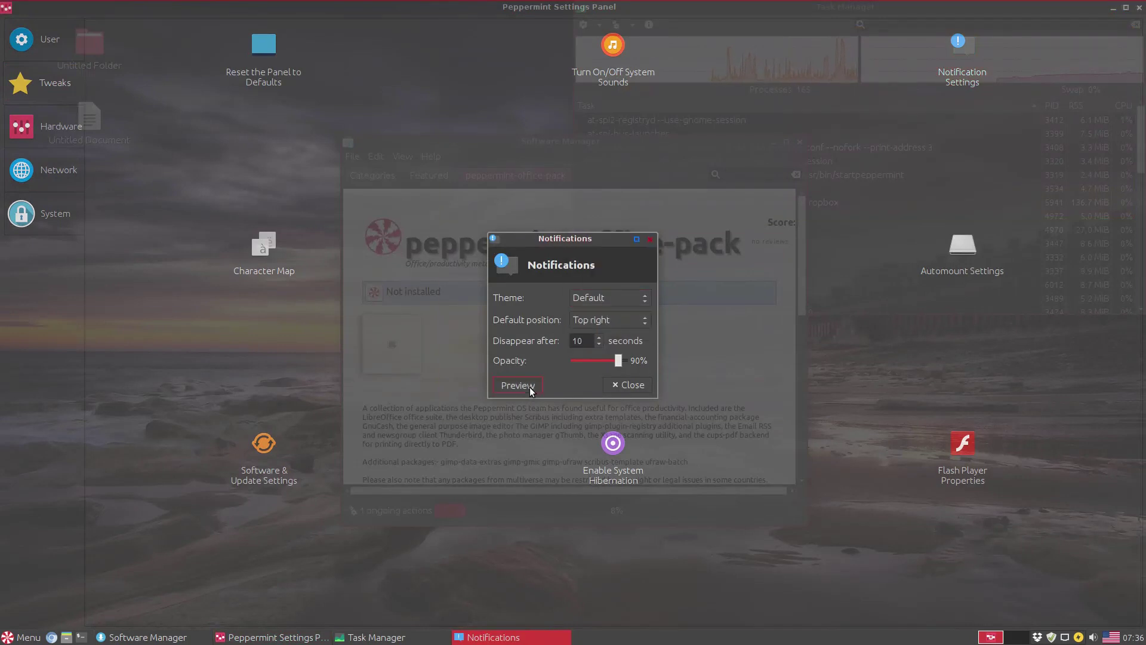
click(529, 387)
click(625, 385)
- Open and close Character Map and dconf Editor, expanding the ca branch
click(256, 272)
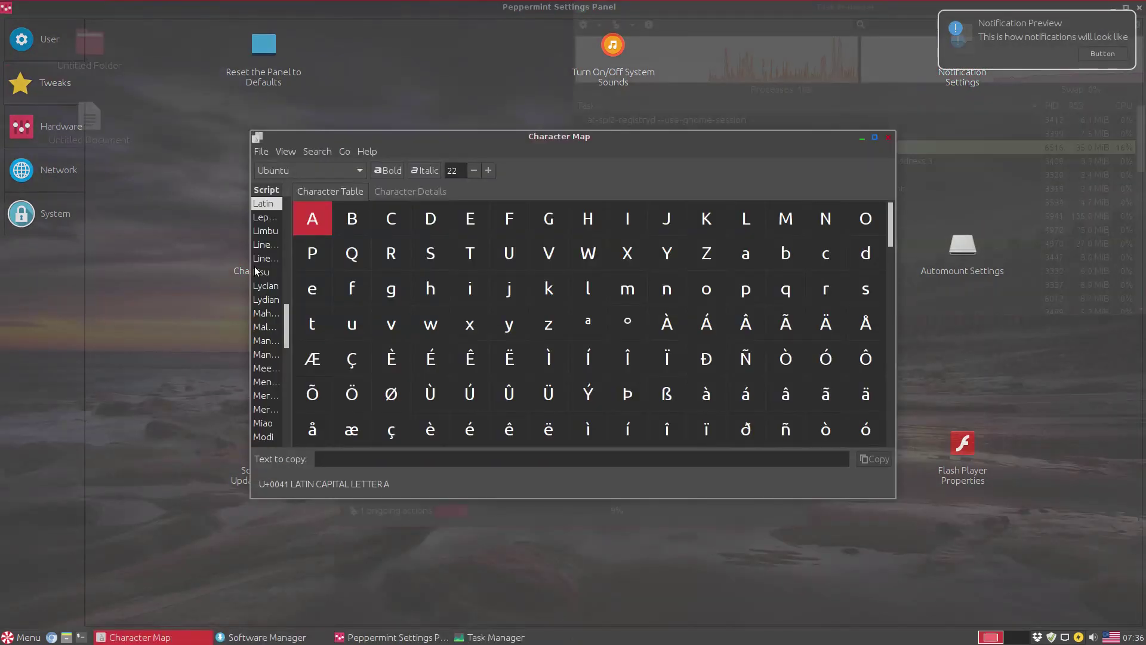
click(889, 139)
click(608, 277)
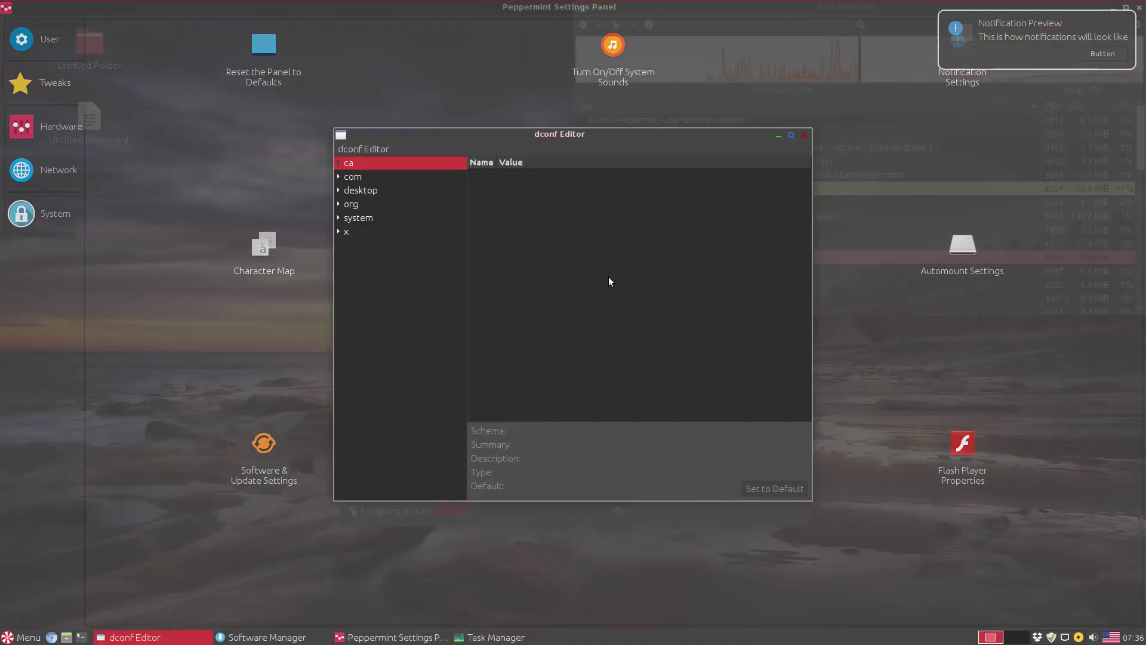
click(339, 162)
click(805, 135)
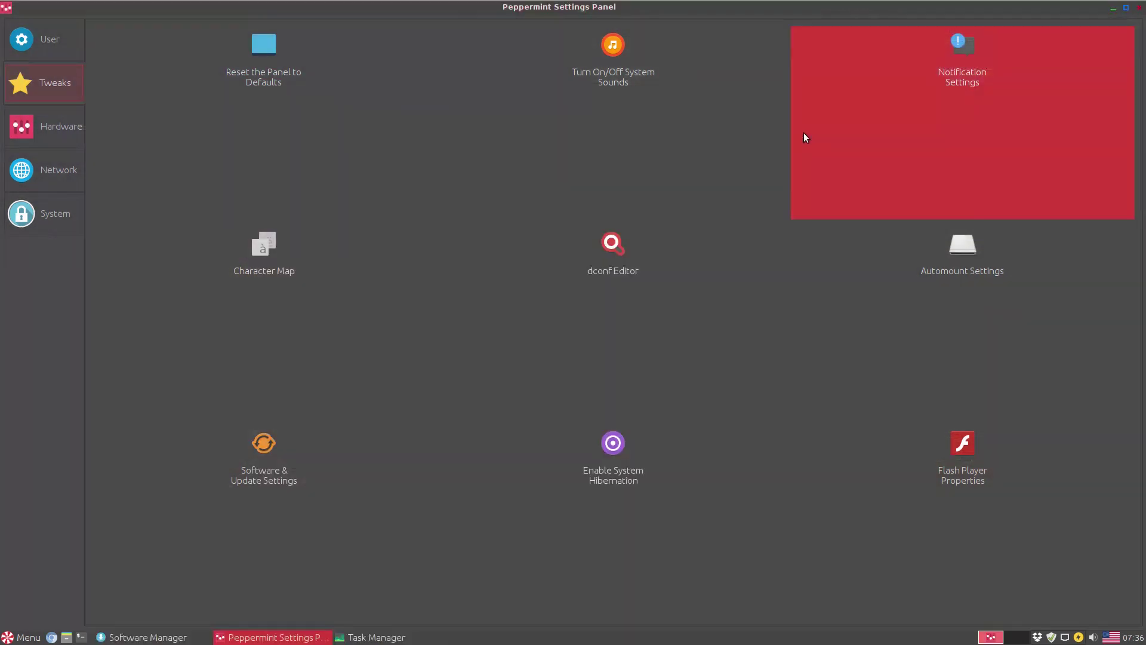
- Browse the removable media automount tabs, then open and close Software & Updates
click(951, 286)
click(487, 233)
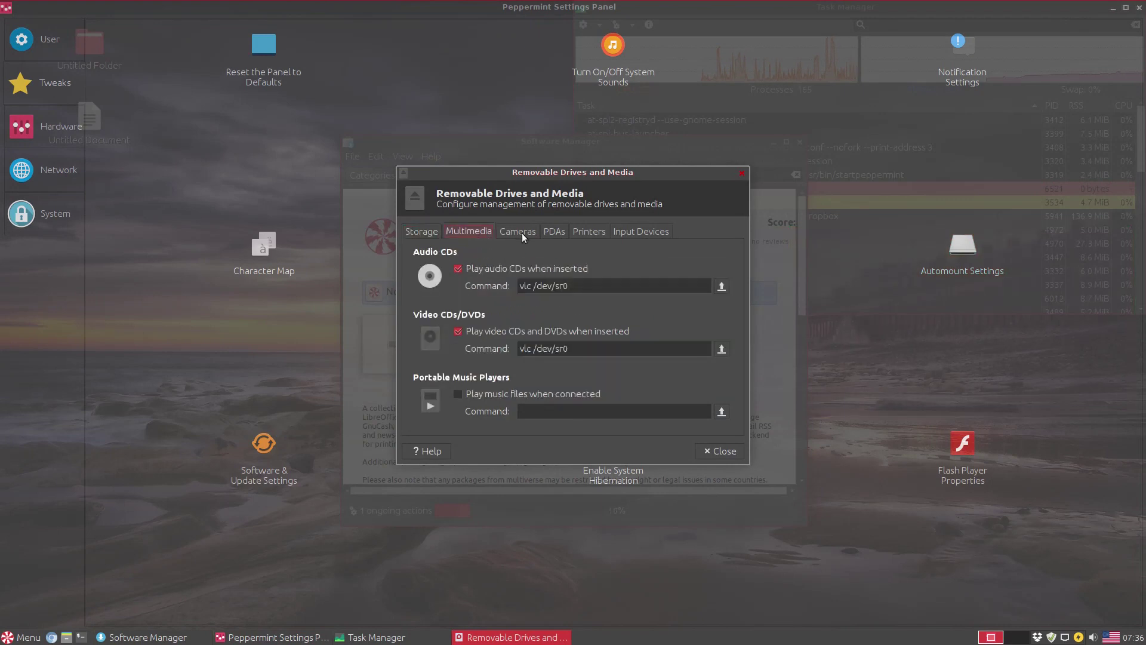
click(526, 231)
click(594, 230)
click(641, 231)
click(741, 173)
click(320, 431)
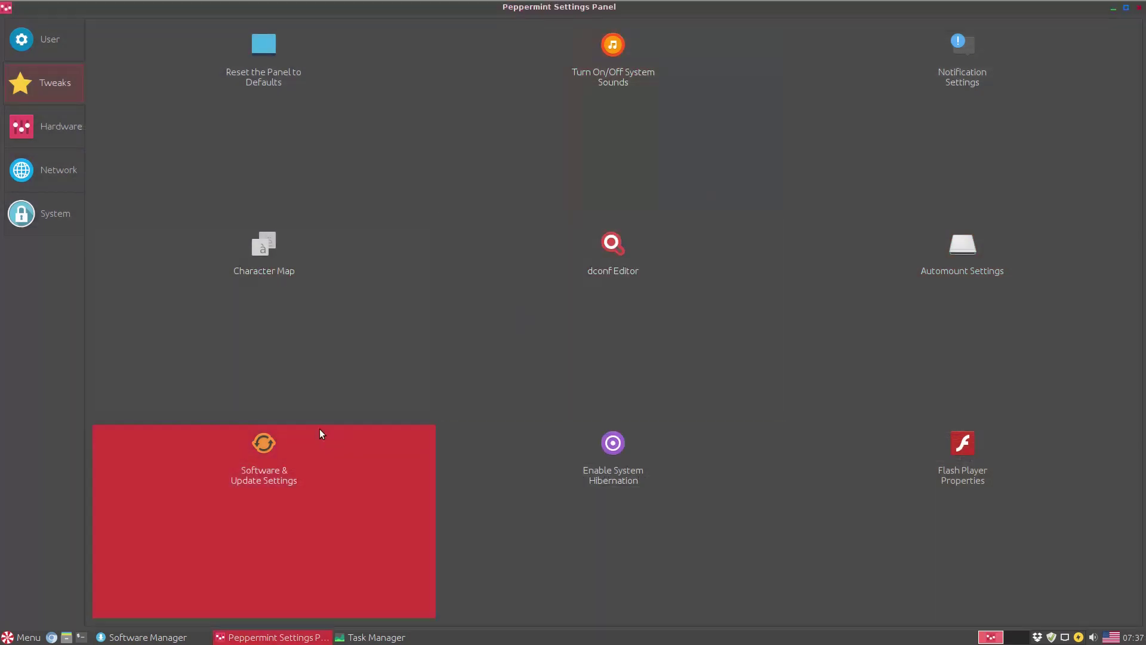
click(839, 195)
- Start the Hibernation enabler with the administrator password, then dismiss its prompt
click(621, 451)
text(••)
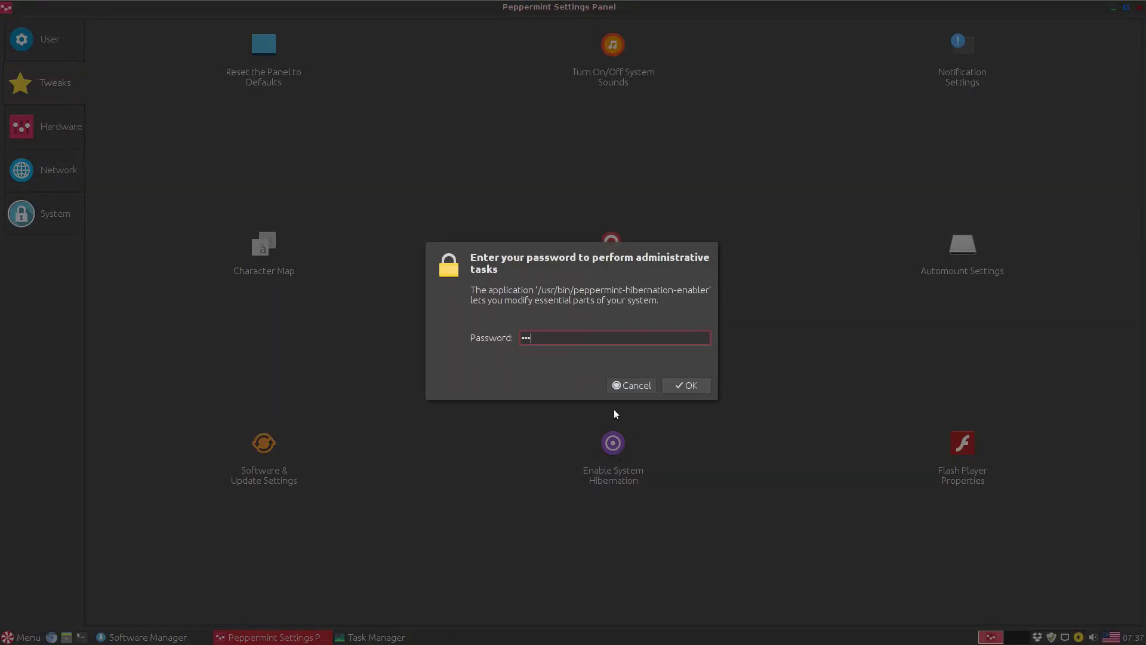
key(Return)
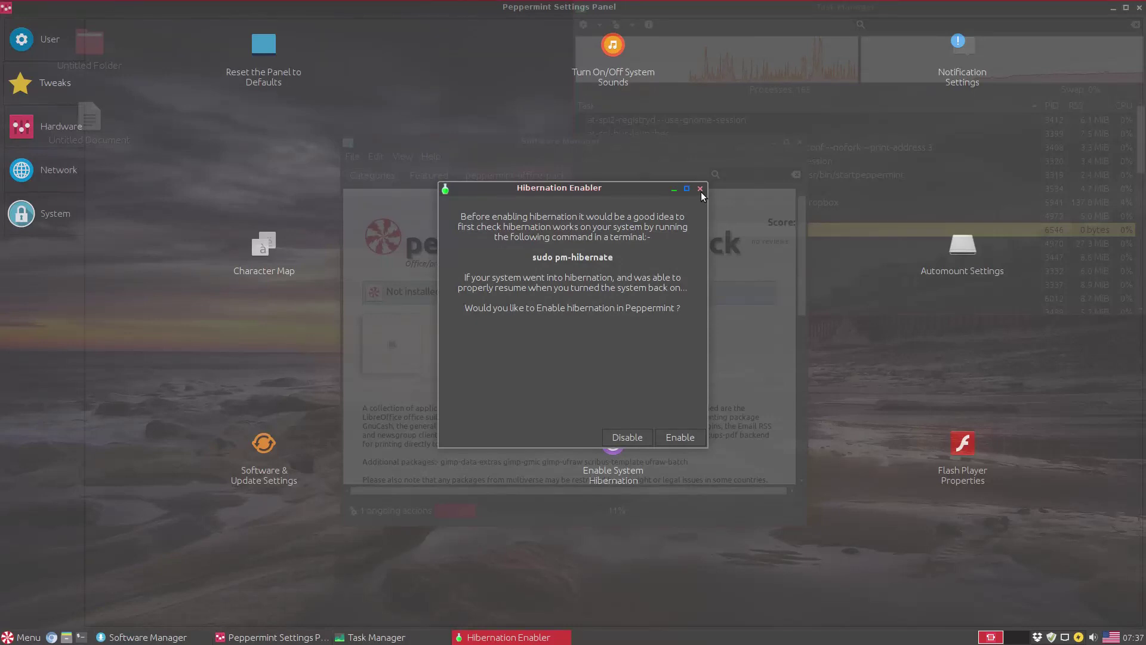
click(678, 437)
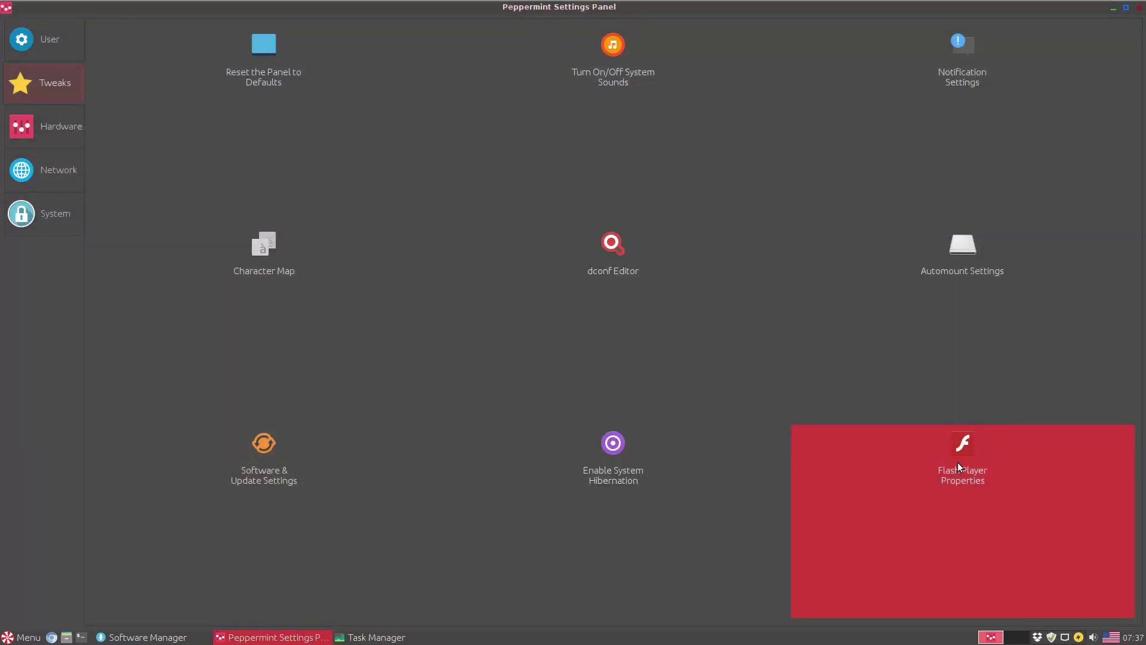
- View Flash Player's camera, playback and advanced settings, close it, and switch to Hardware
click(960, 468)
click(469, 150)
click(527, 149)
click(590, 150)
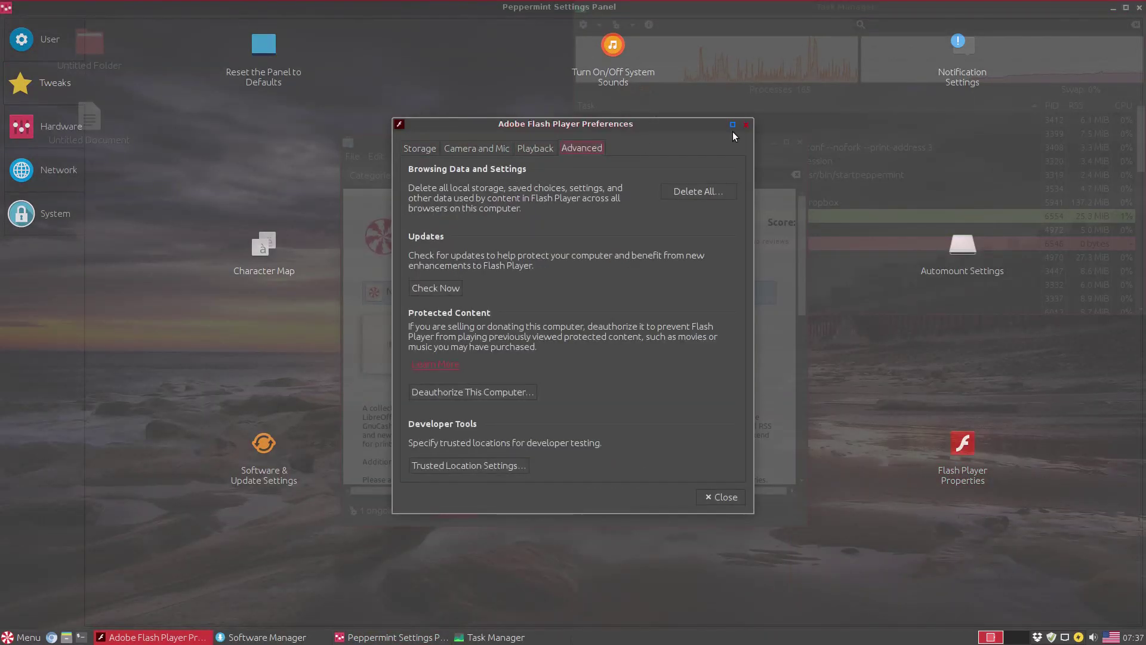
click(746, 125)
click(42, 126)
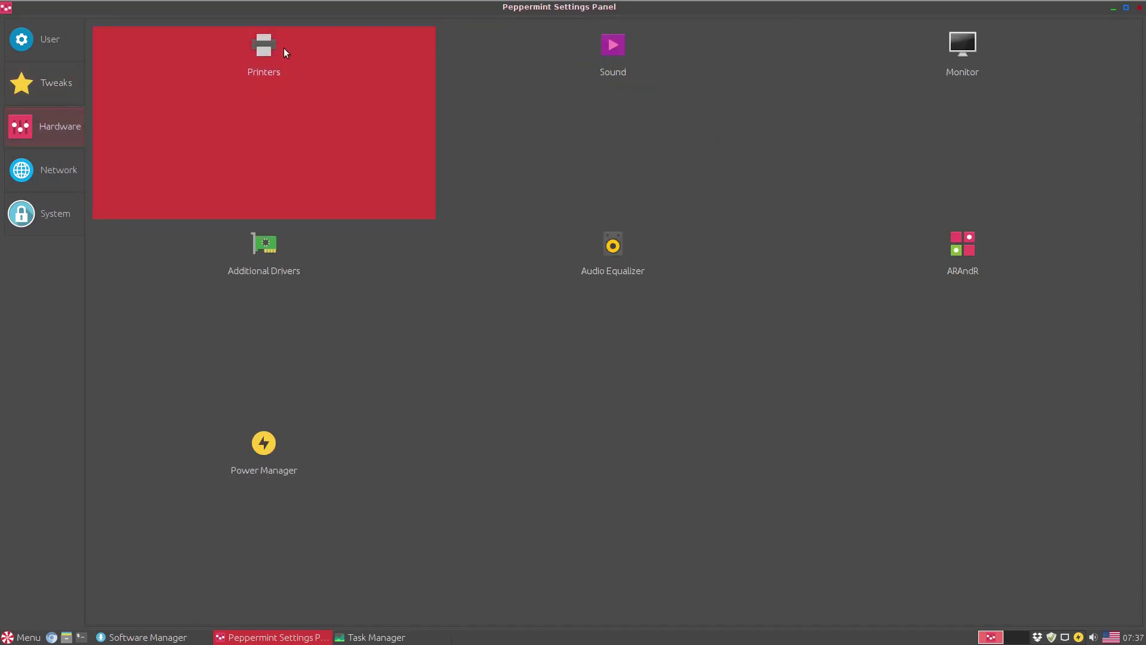
- Open printer management, begin adding a network printer, then cancel and close it
click(284, 49)
click(456, 325)
click(395, 256)
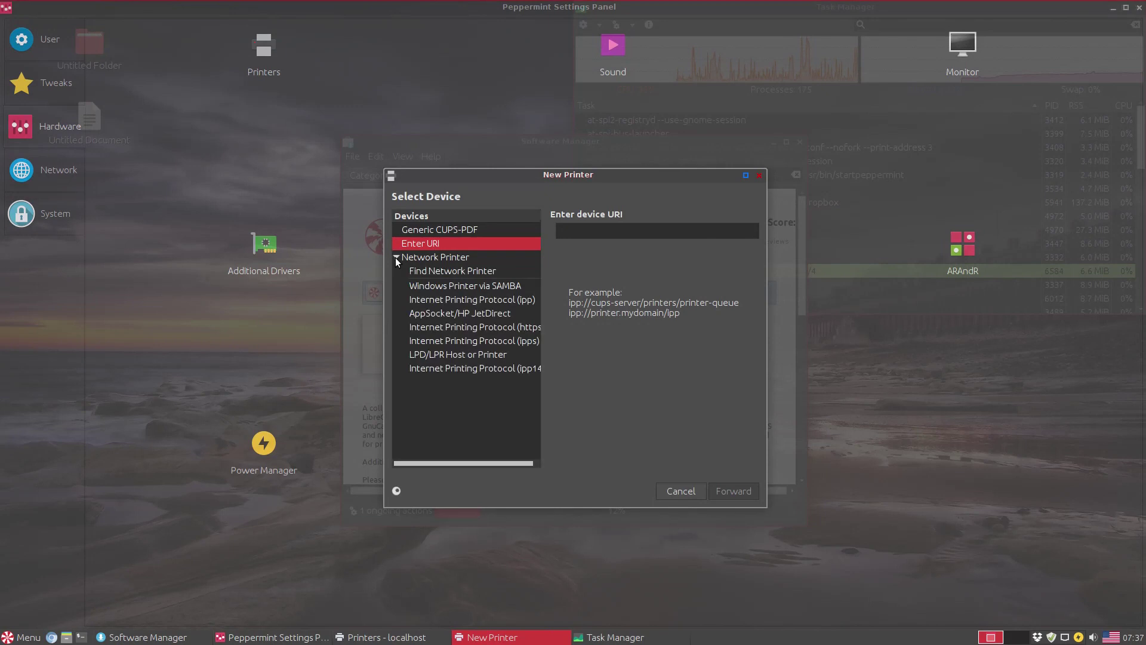
click(395, 257)
click(759, 175)
click(700, 247)
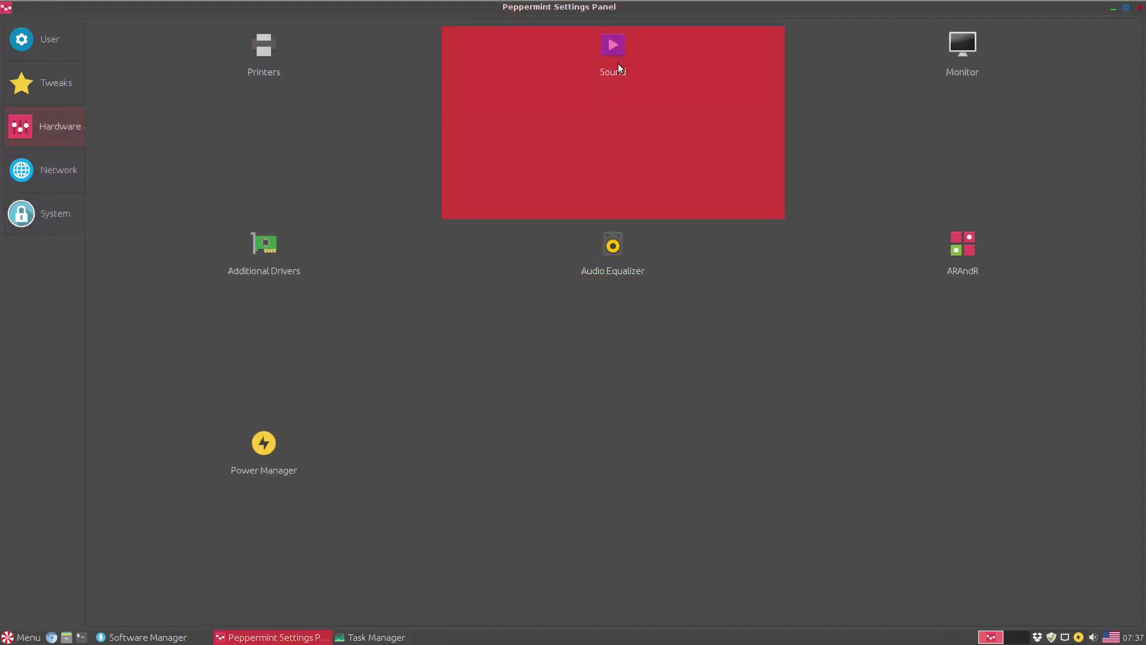
- Maximize the volume controls, browse Playback, Recording, Output, Input and Configuration, then close
click(615, 58)
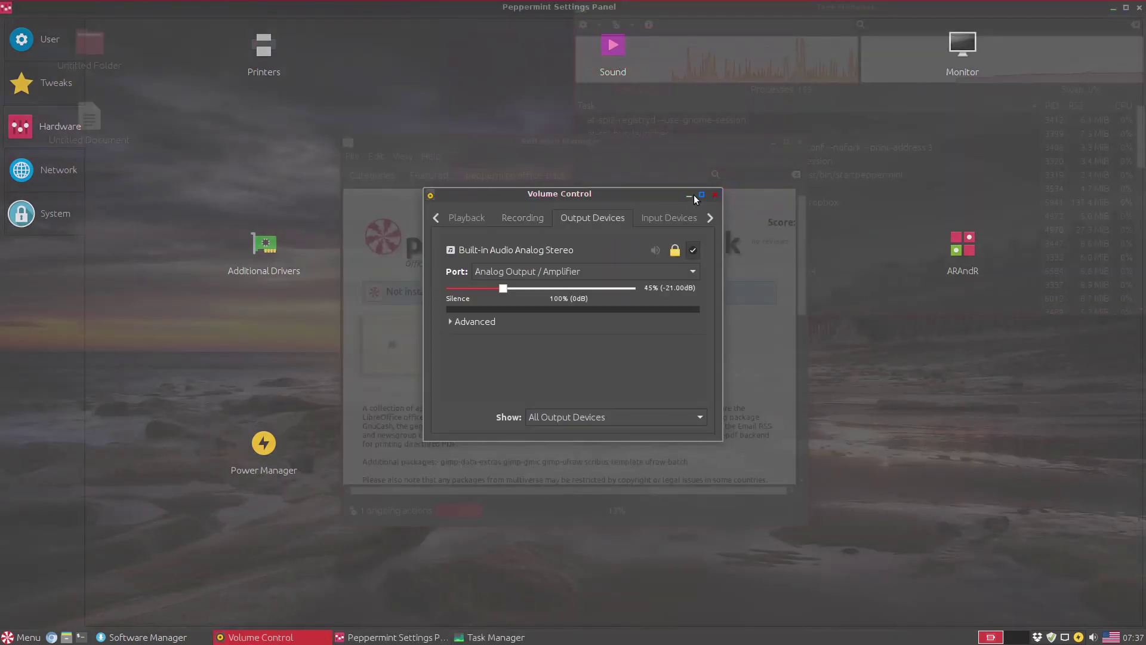
click(698, 194)
click(38, 29)
click(90, 30)
click(155, 31)
click(236, 34)
click(282, 32)
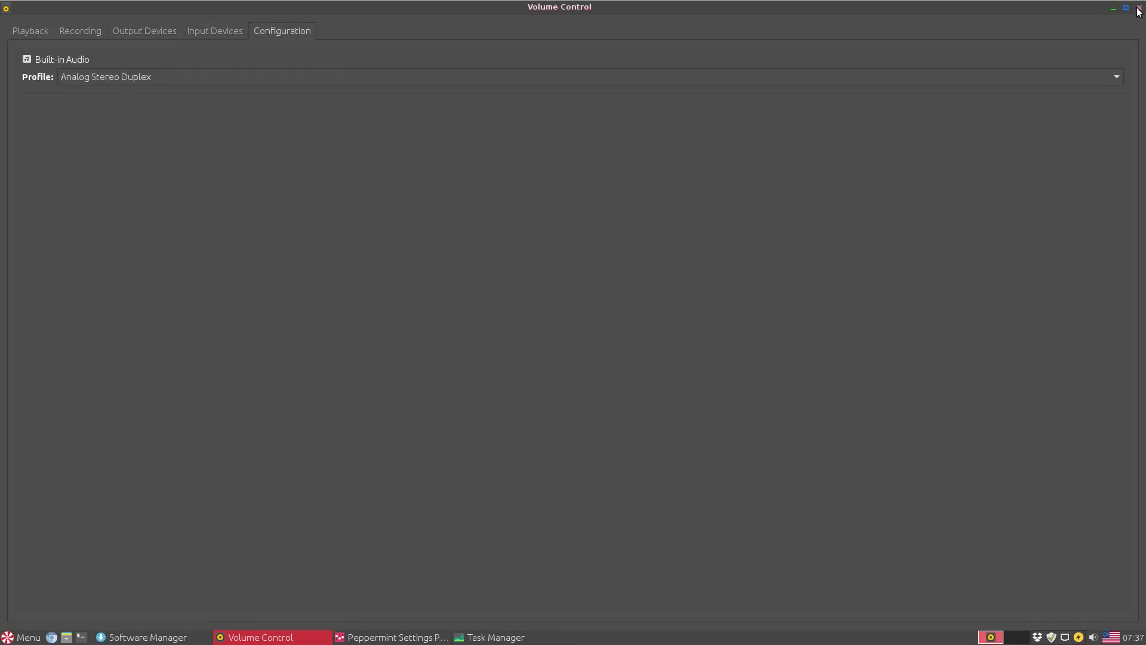
click(1138, 9)
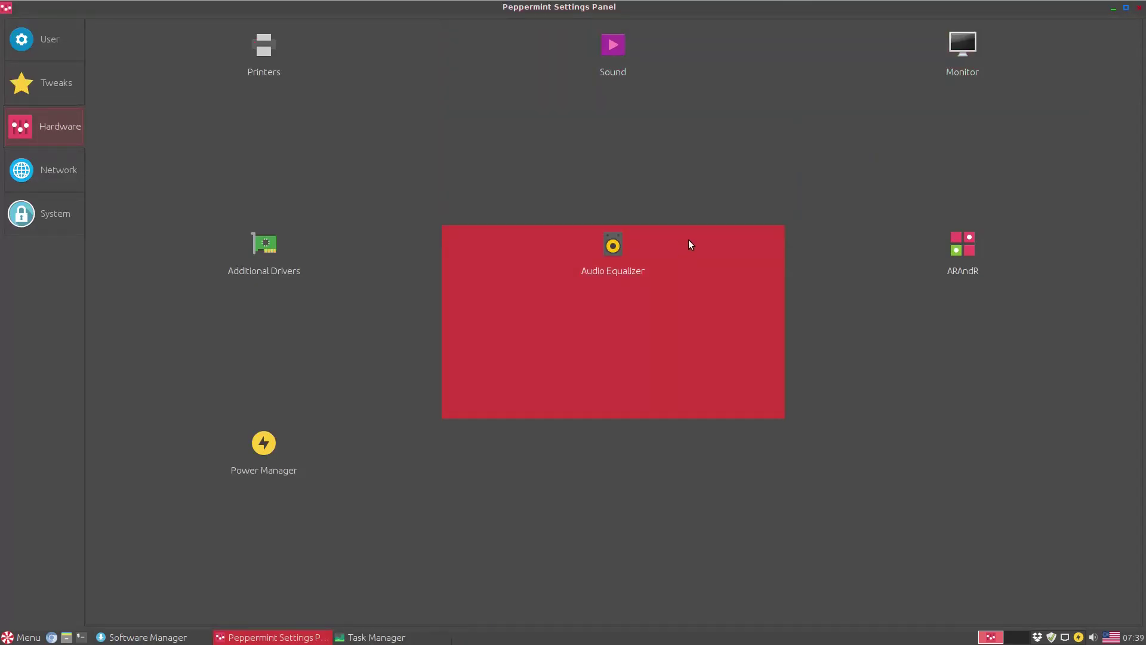
- Check Monitor settings keeping 1920x1080, then open and close Additional Drivers
click(971, 56)
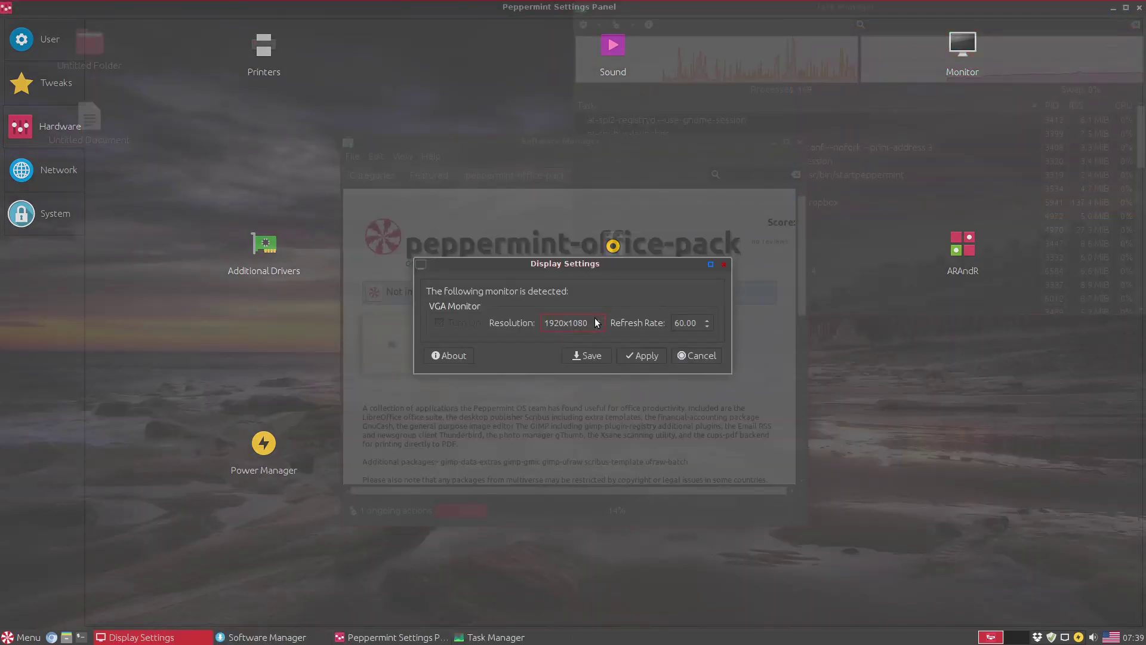
click(597, 322)
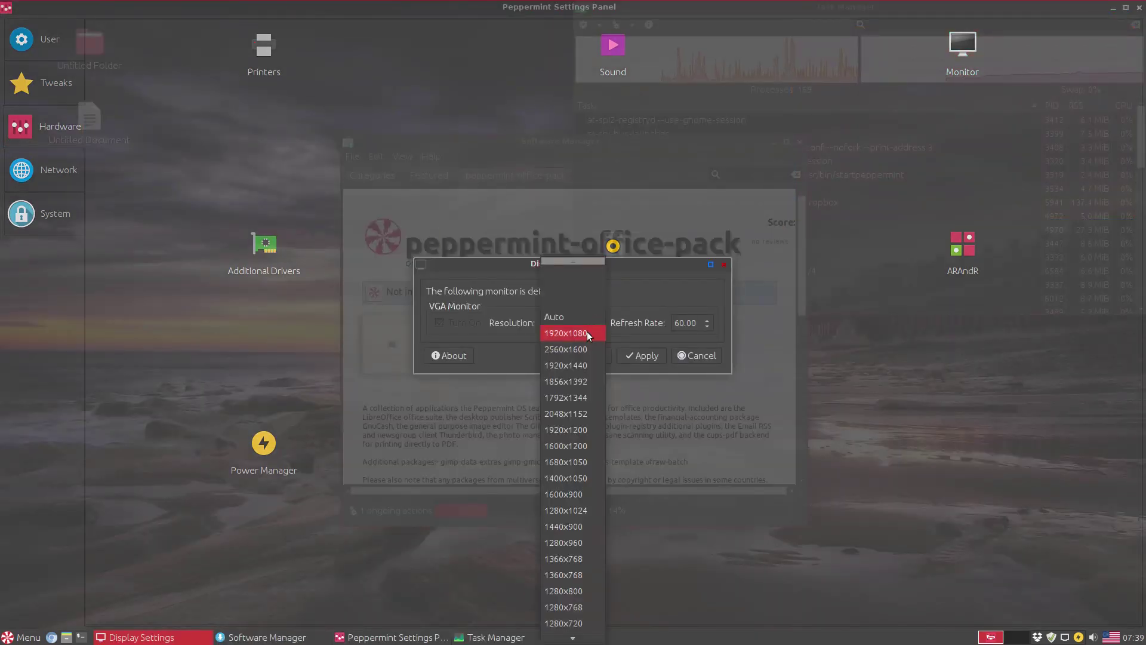
click(586, 331)
click(723, 264)
click(285, 252)
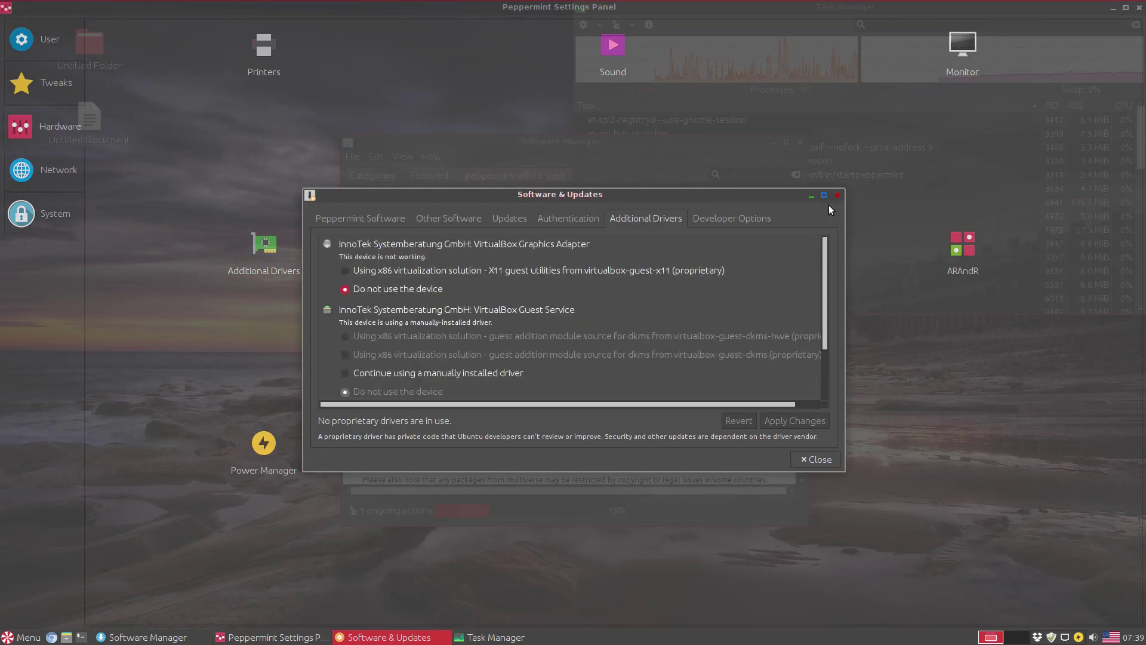
click(838, 195)
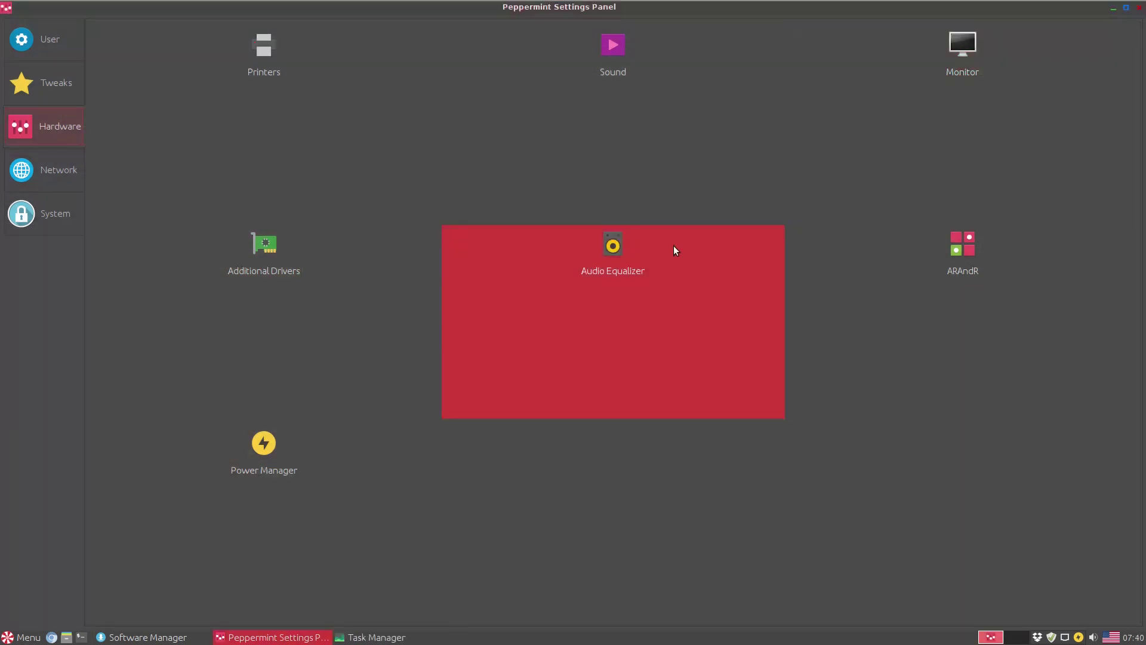
- Open and close the Audio Equalizer and the ARandR screen layout editor
click(615, 260)
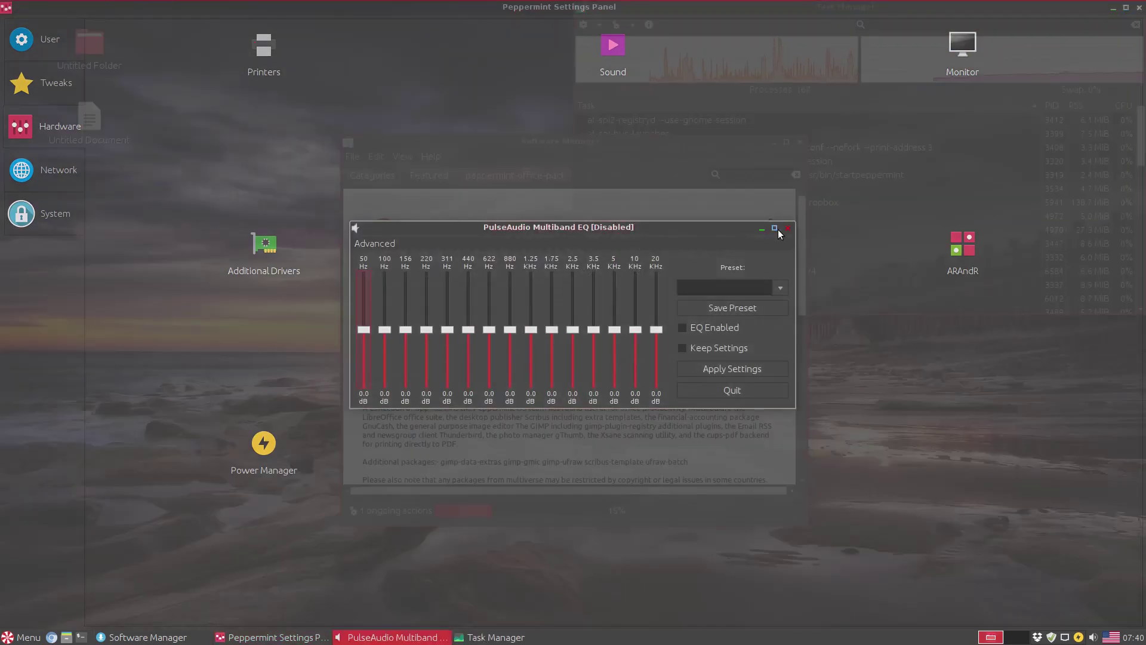
click(788, 228)
click(967, 261)
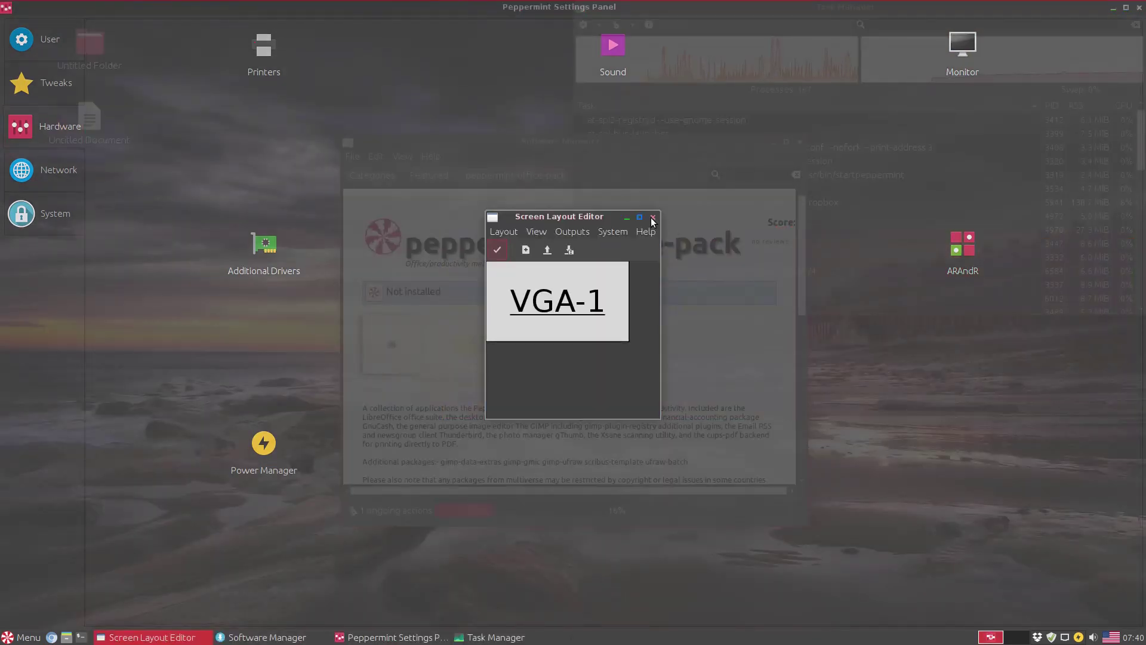
click(653, 218)
- Review Power Manager keeping Do nothing for hibernate, then open Network Connections under Network
click(252, 441)
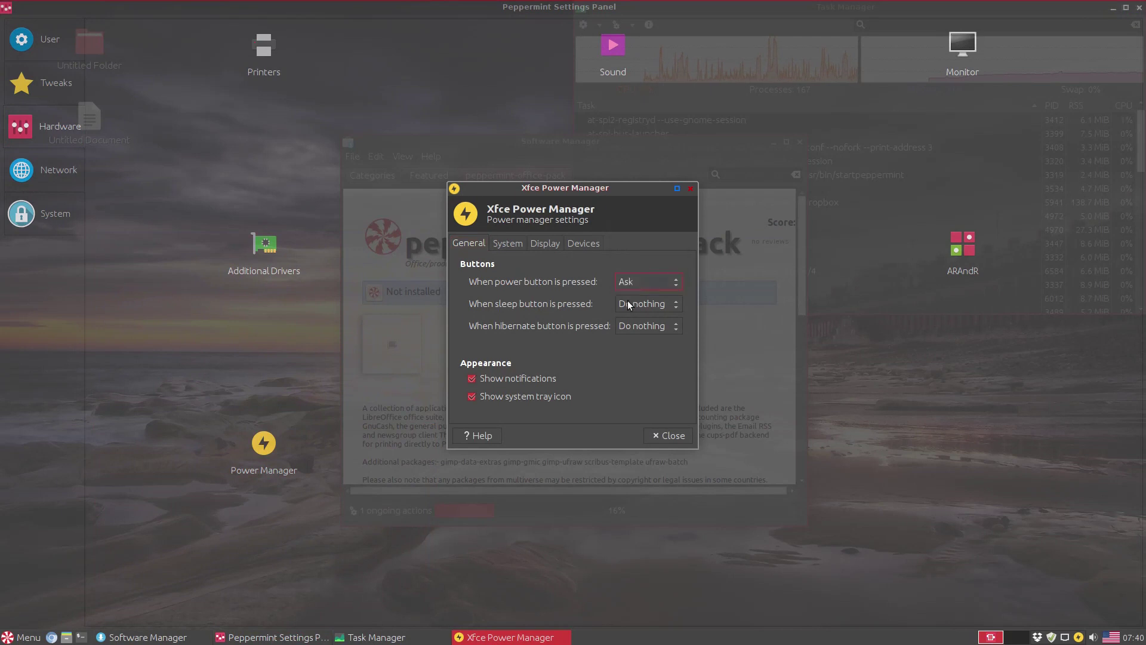
click(625, 327)
click(621, 323)
click(509, 244)
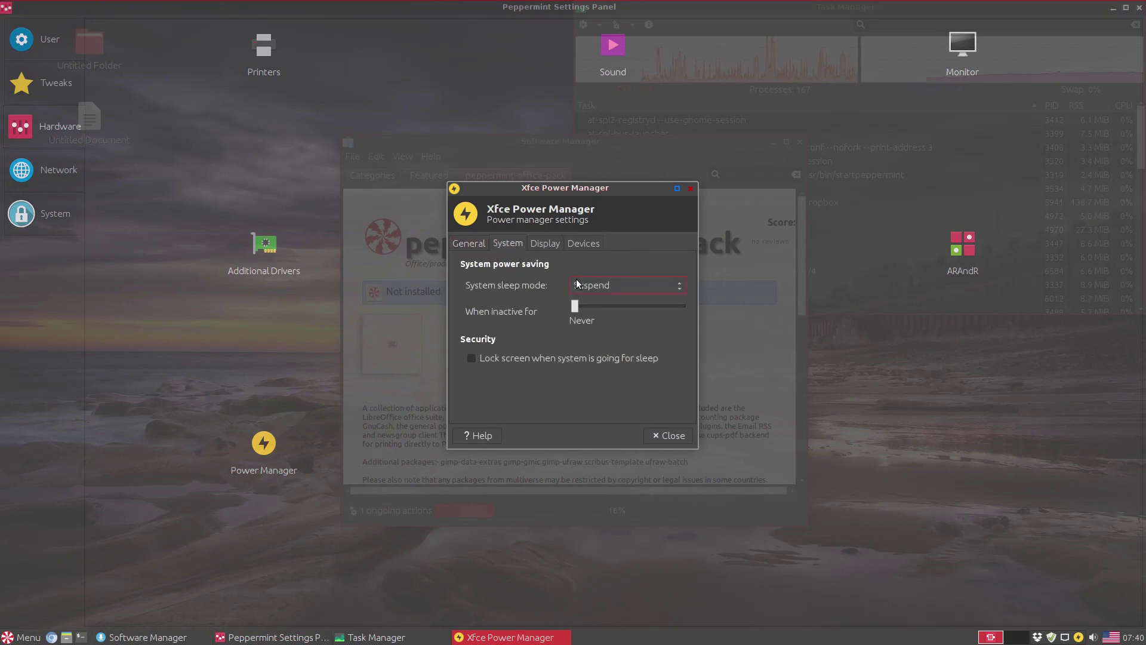
click(545, 244)
click(582, 243)
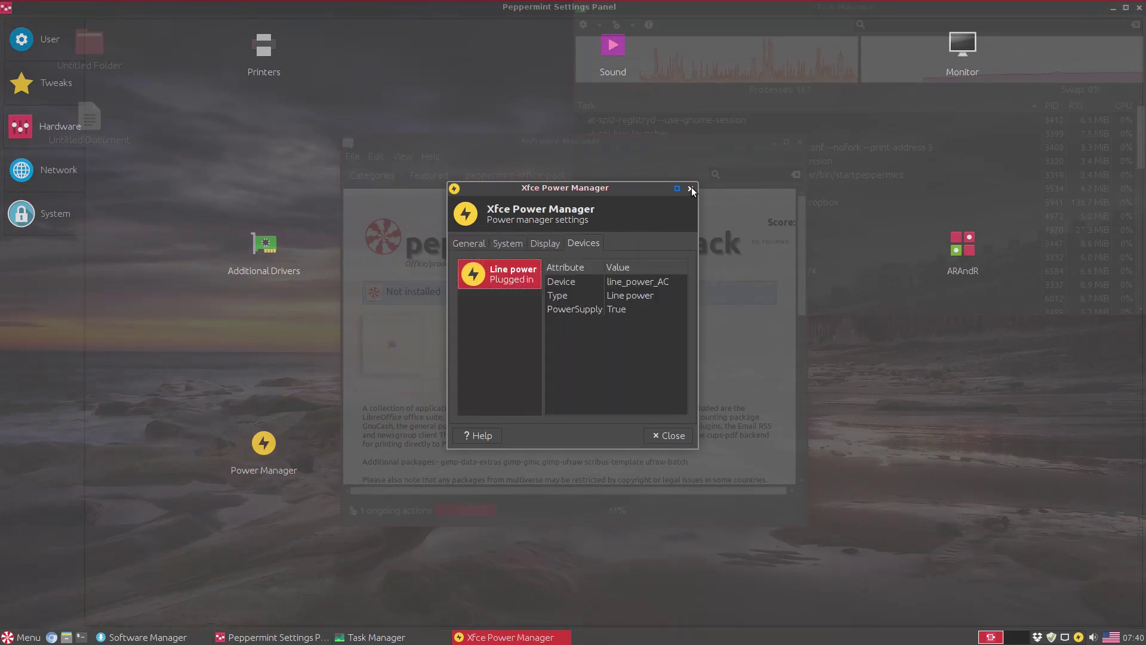
click(691, 188)
click(84, 161)
click(267, 81)
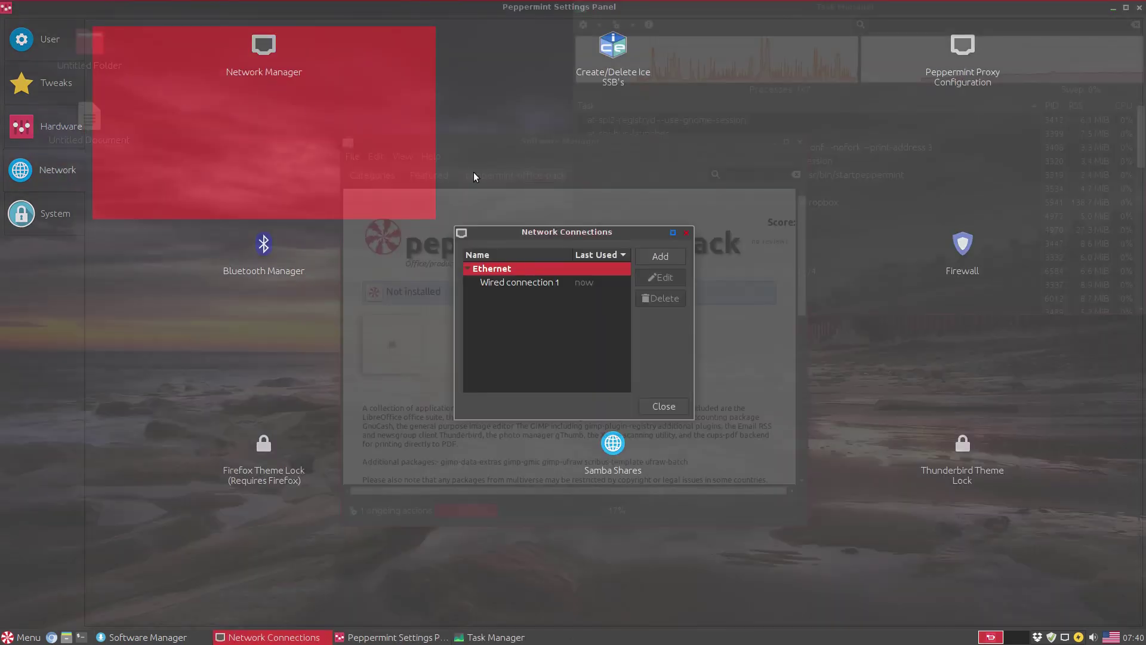
- Start a new Ethernet connection, cancel it, and close Network Connections
click(660, 256)
click(651, 352)
click(654, 352)
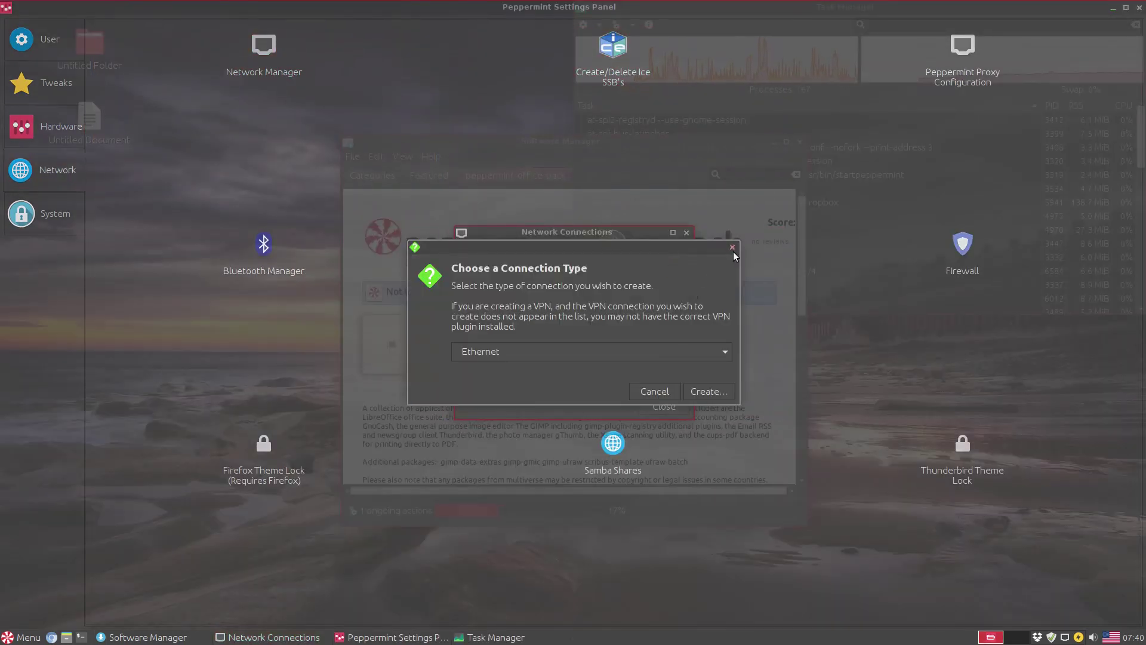
click(732, 247)
click(687, 232)
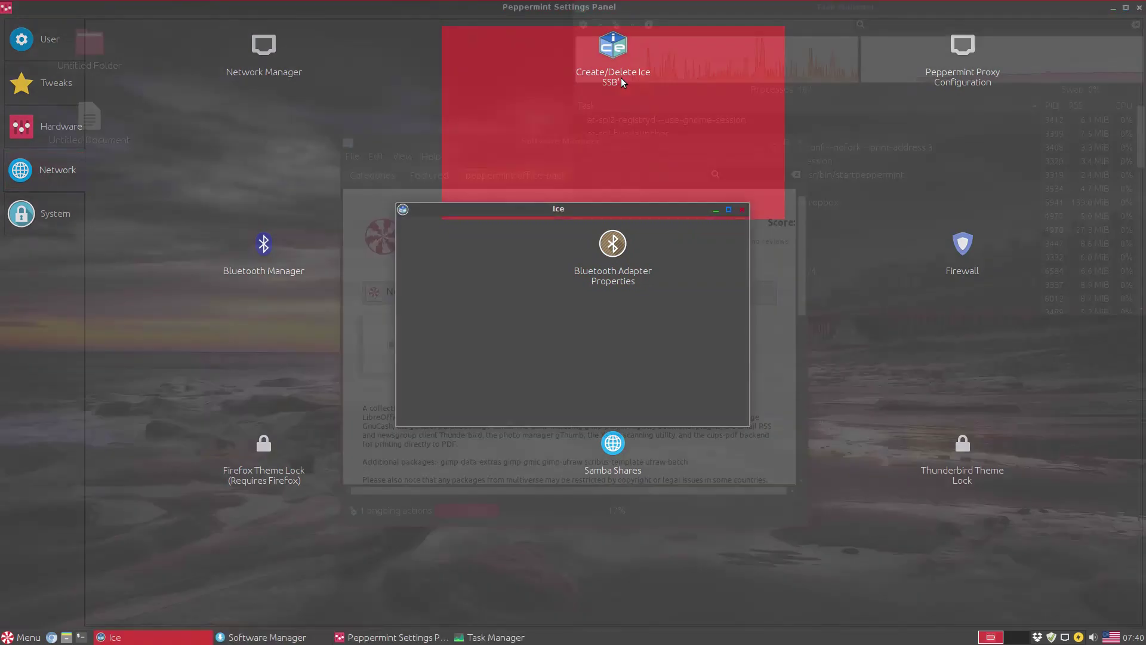
- Keep Internet as the web app menu category, then view Proxy Configuration's ignored hosts and close
click(603, 325)
click(603, 327)
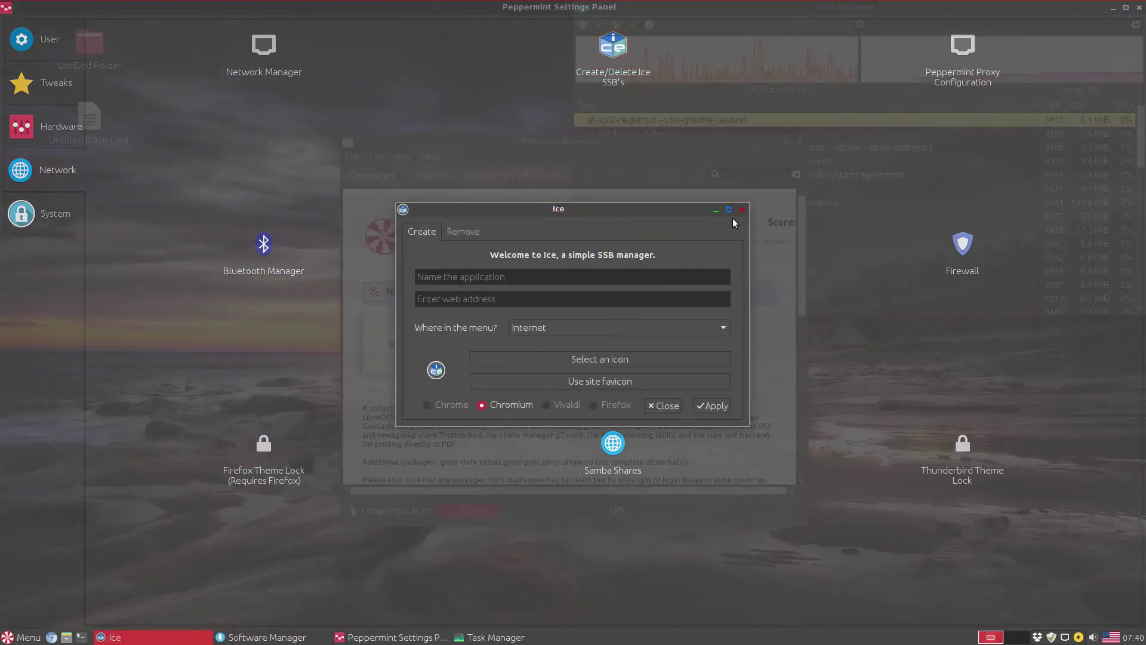
click(742, 209)
click(951, 66)
click(530, 220)
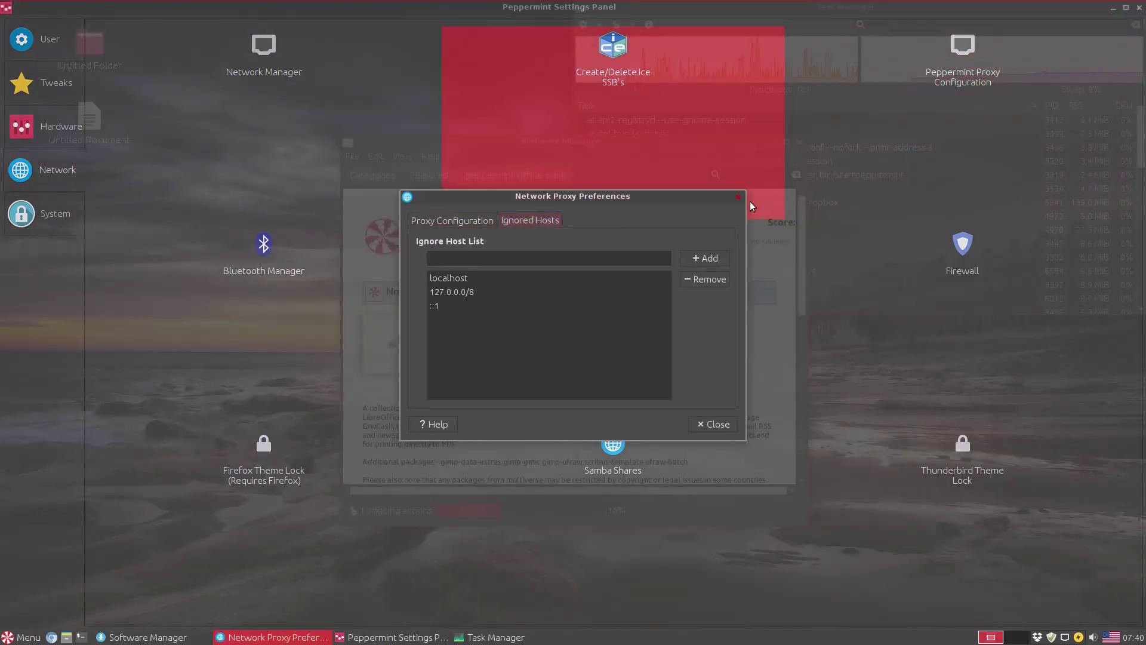
click(739, 197)
- Dismiss the Bluetooth Manager error, then open Firewall with the administrator password and close it
click(295, 246)
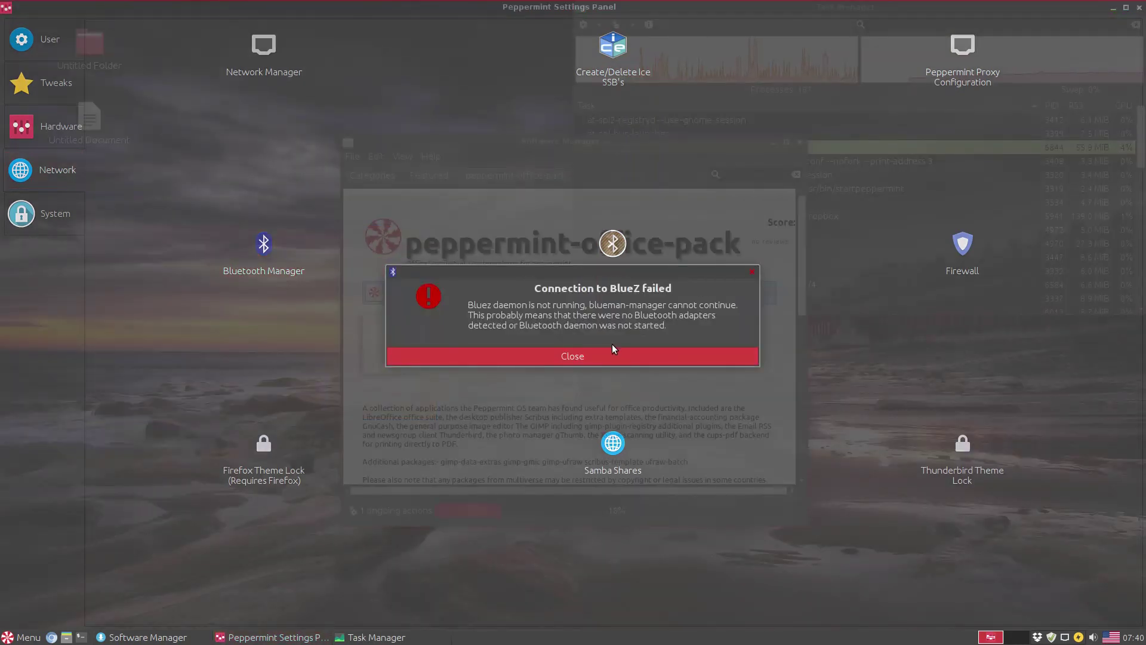
click(613, 352)
click(943, 286)
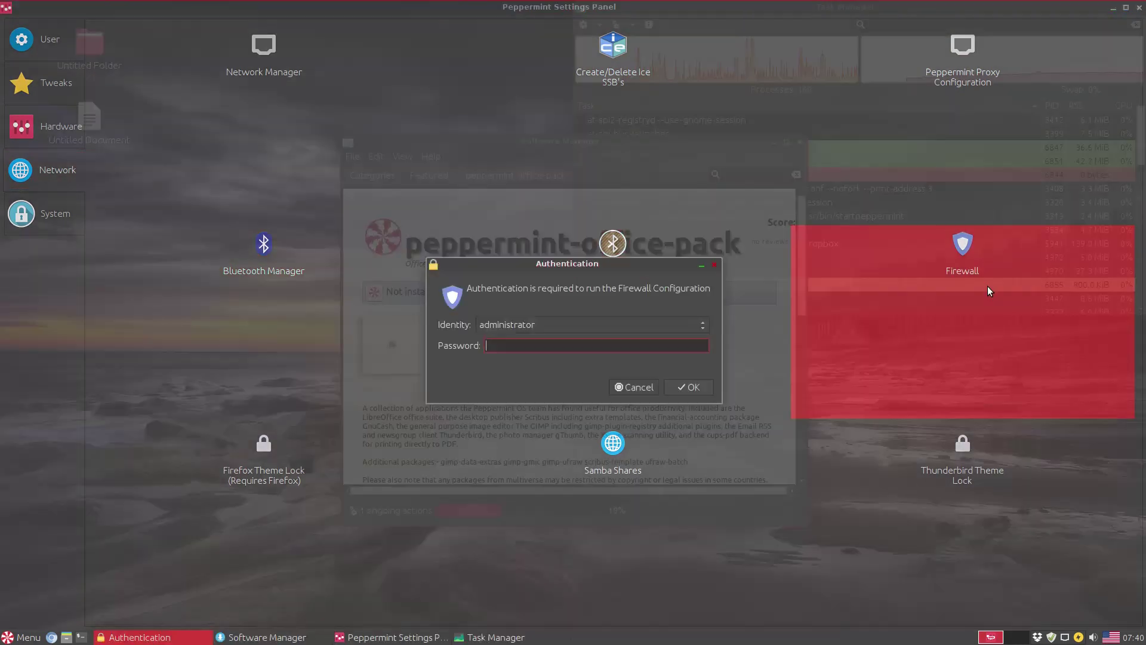
text(password)
key(Return)
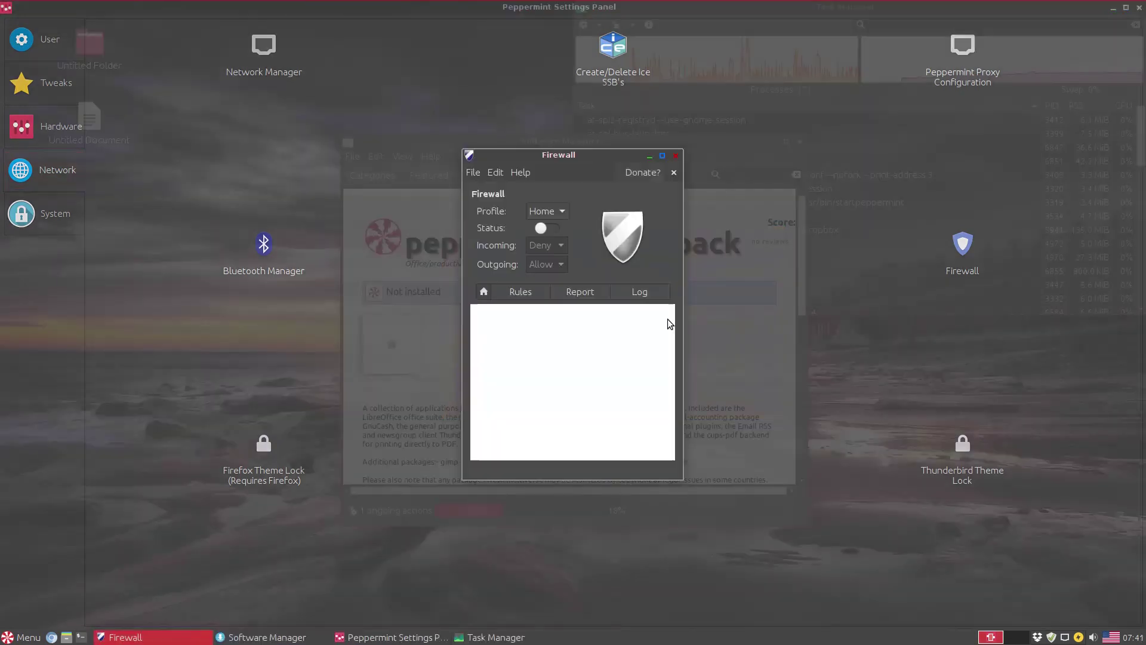
click(680, 159)
- Open and close Samba Shares and Thunderbird Theme Lock after authenticating, then select System
click(591, 465)
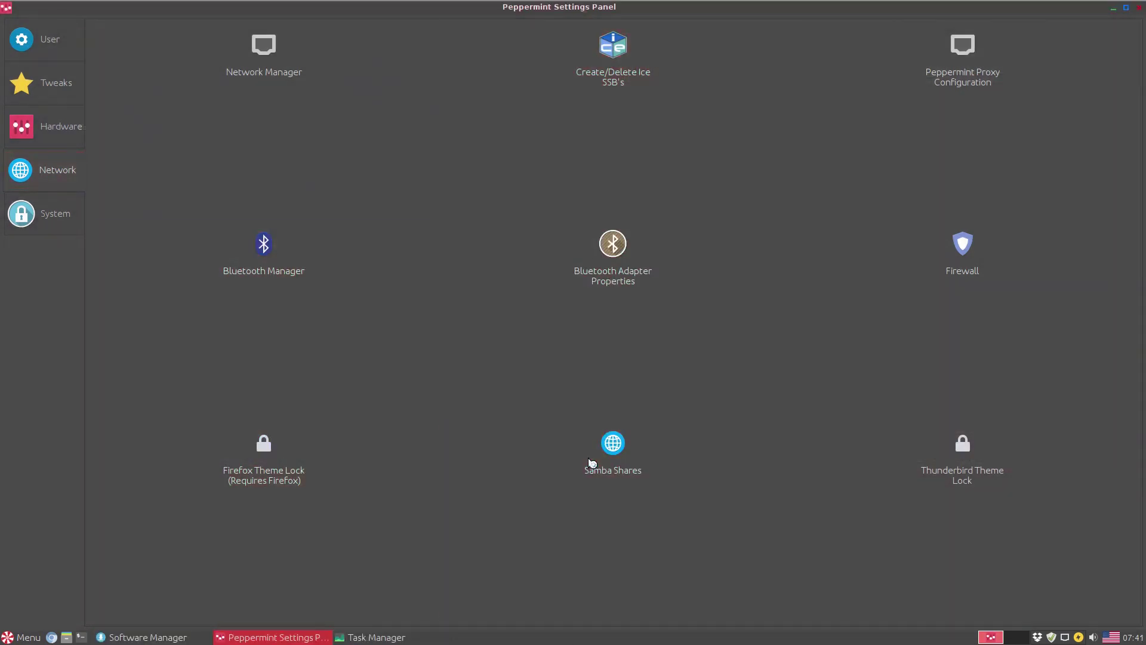
key(Return)
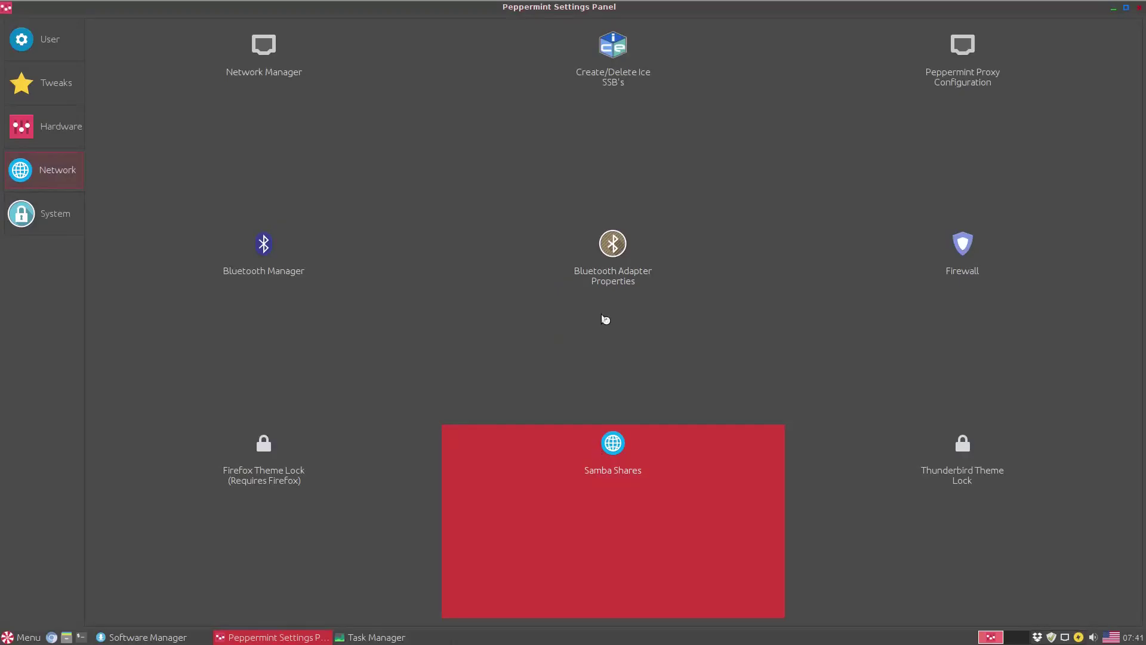
click(744, 214)
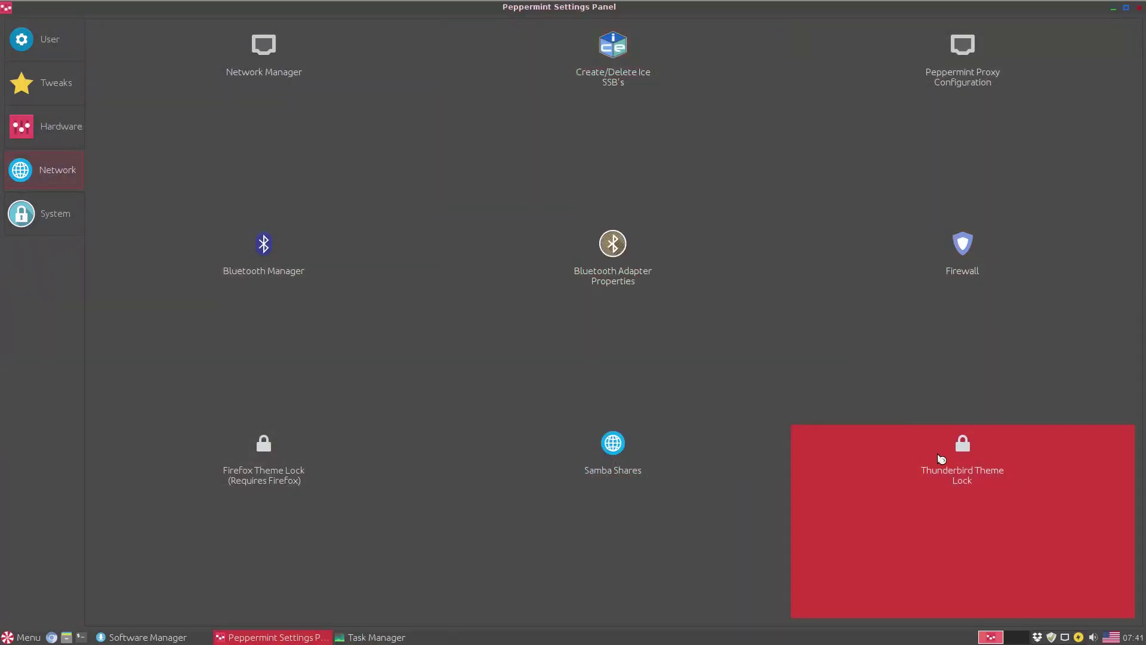
click(941, 457)
key(Return)
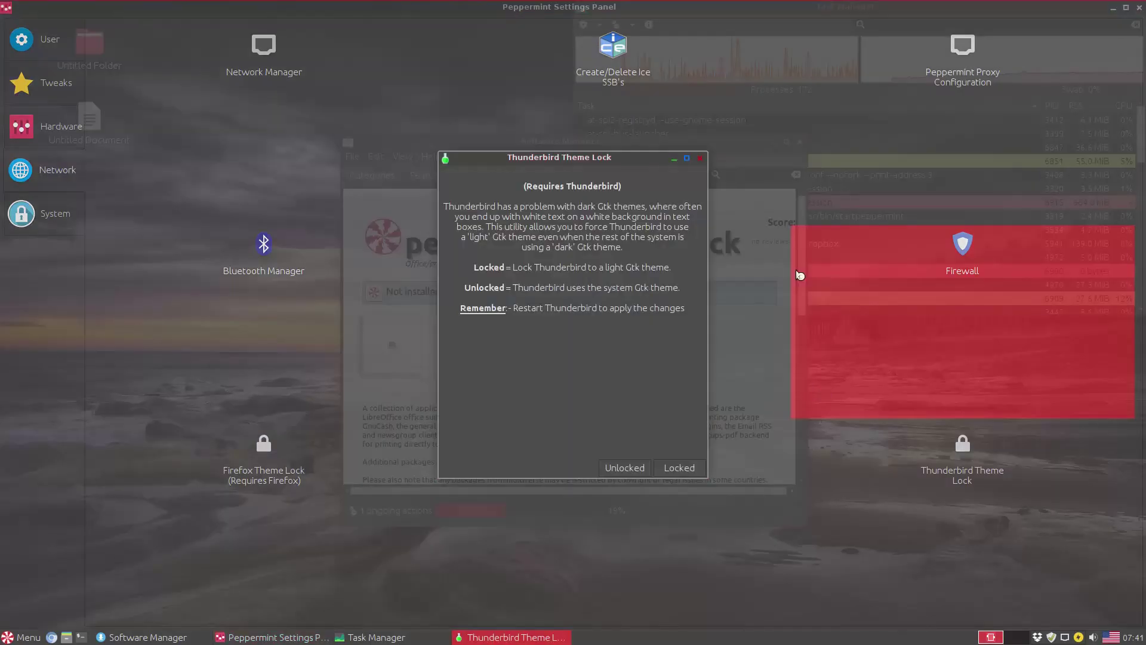
click(696, 160)
click(47, 222)
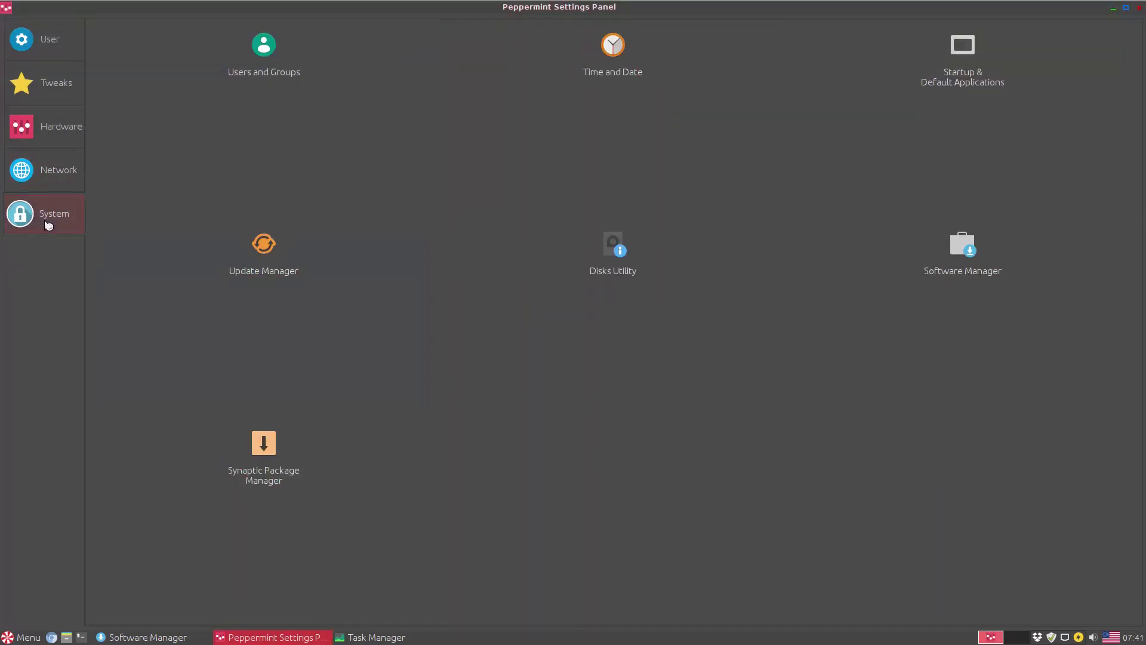
- Open Users and Groups, begin adding a new user after authenticating, then cancel and close it
click(244, 83)
click(418, 393)
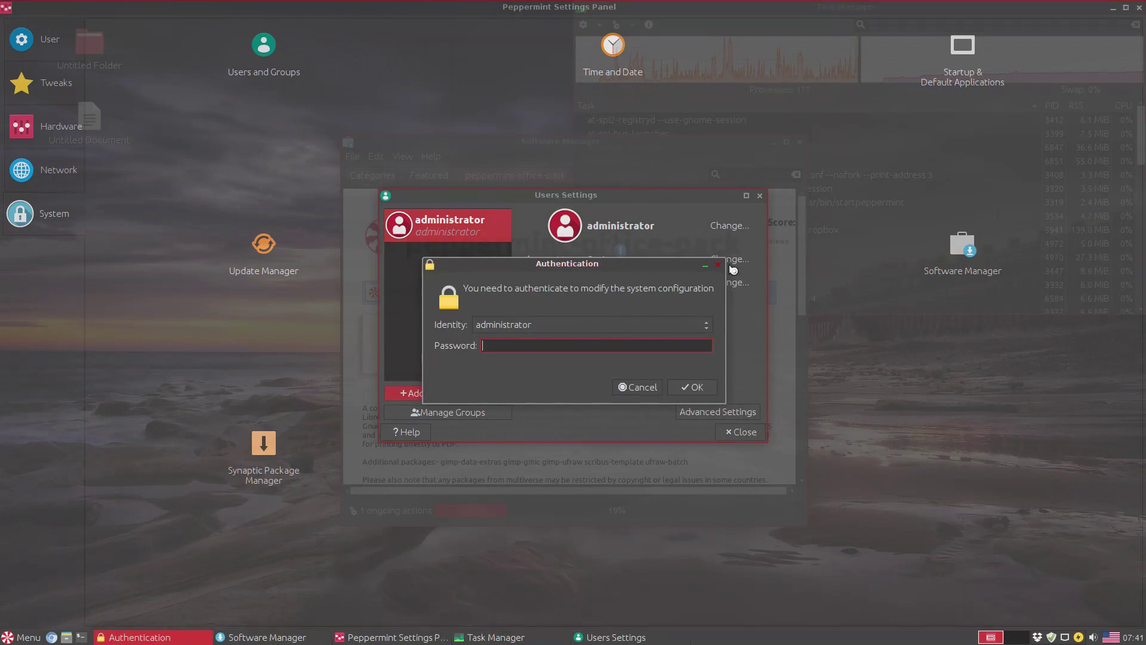
key(Return)
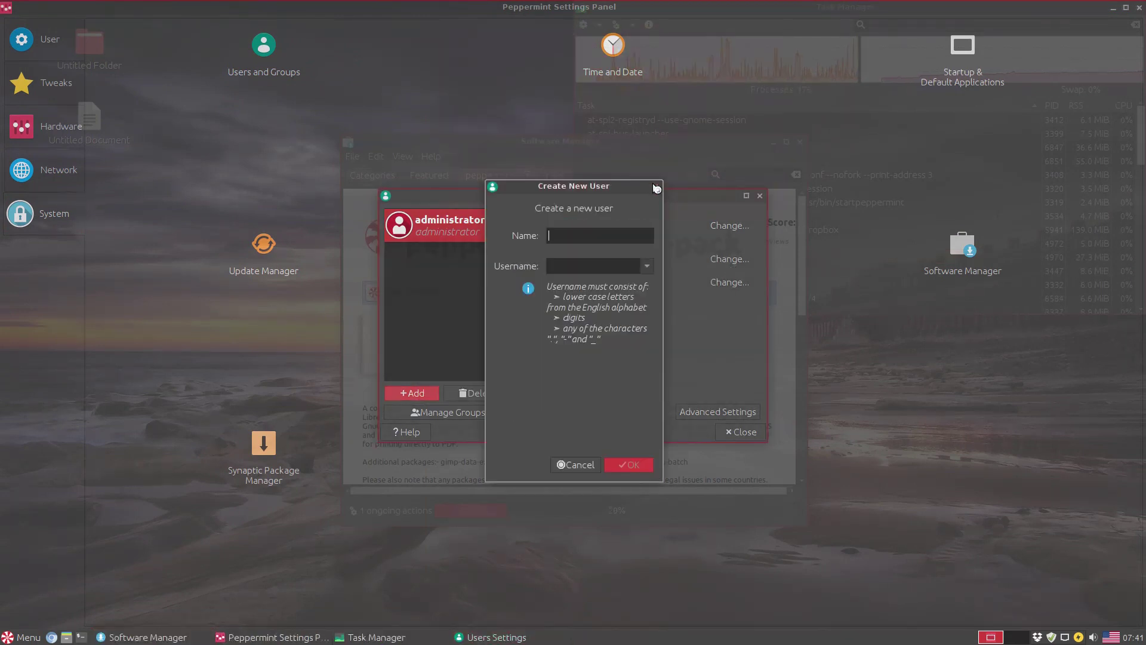
key(Escape)
click(759, 196)
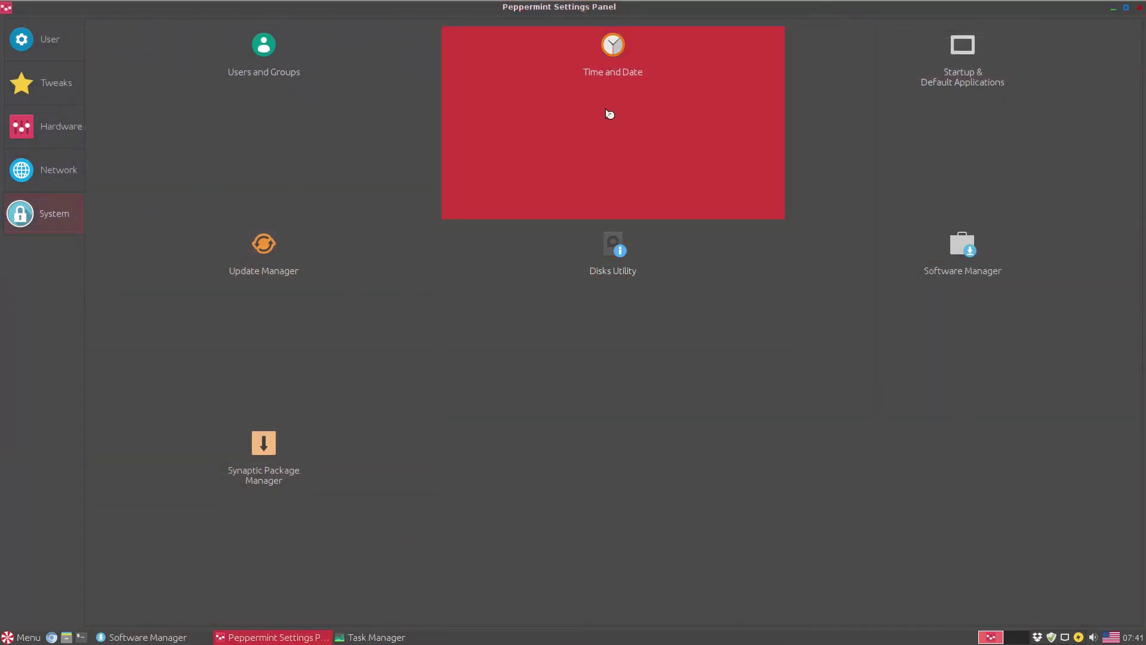
- View Time and Date, then Startup & Default Applications' core applications and session pages, closing each
click(608, 88)
key(Escape)
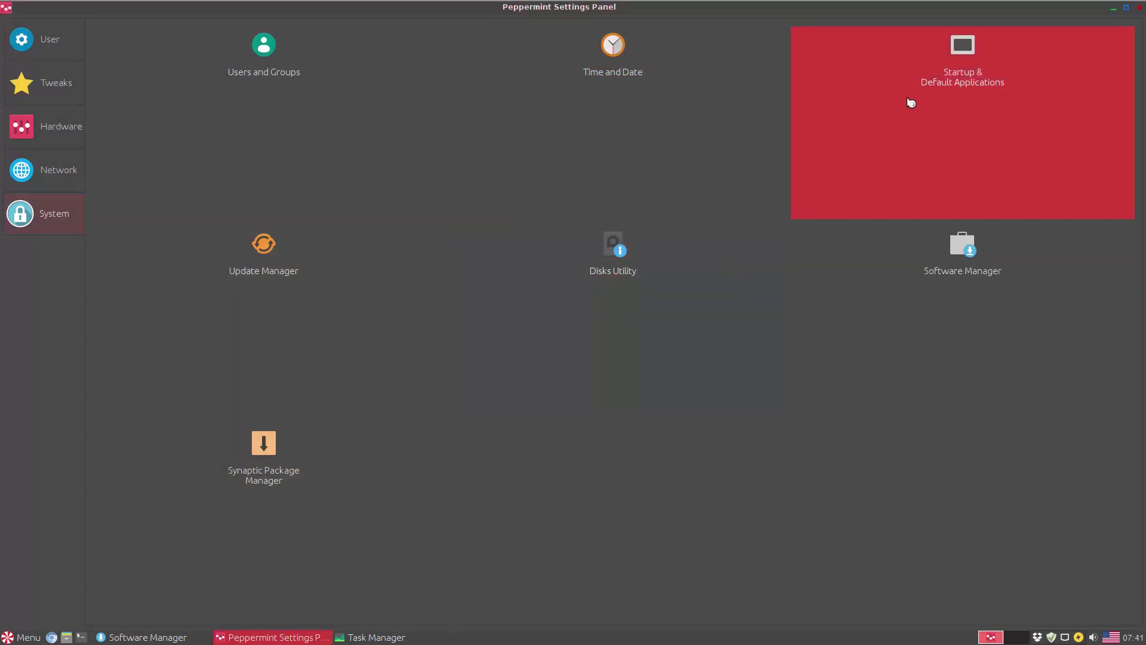
click(925, 91)
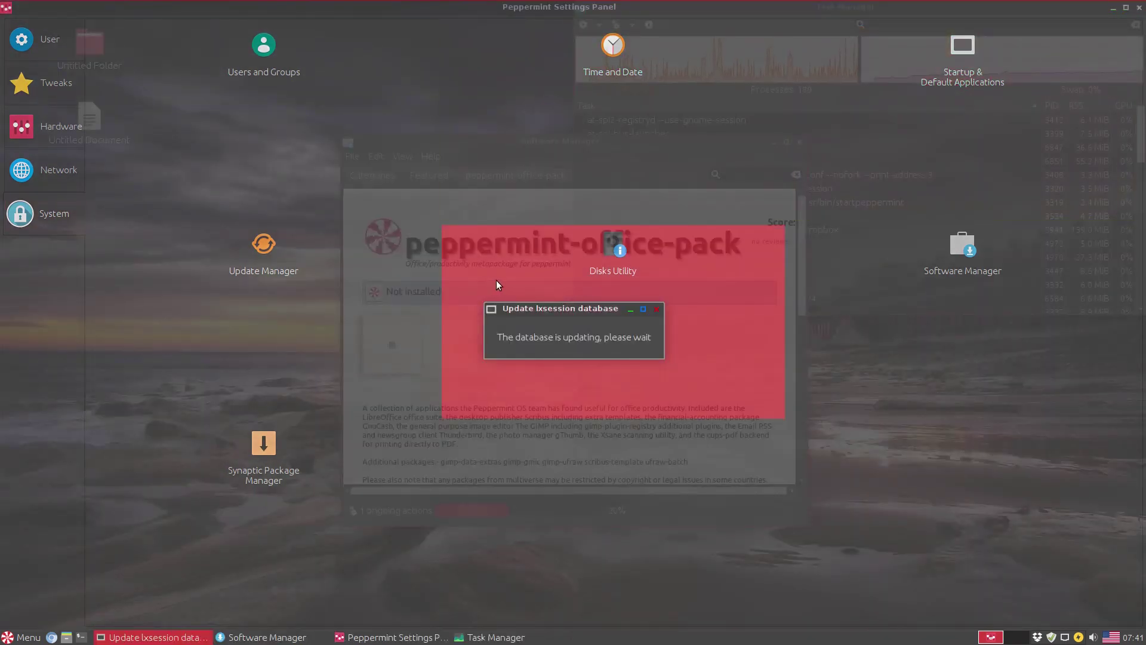
click(452, 245)
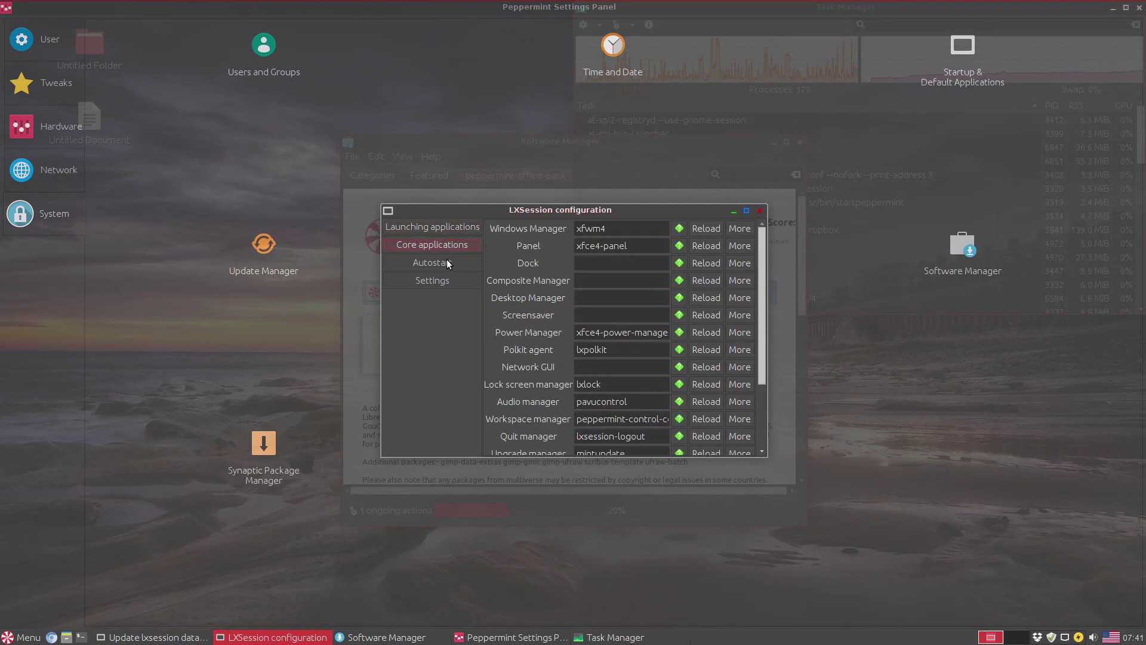
click(442, 279)
click(759, 210)
- Check Update Manager and Disks Utility's CD/DVD drive details, close both, then launch Software Manager
click(327, 243)
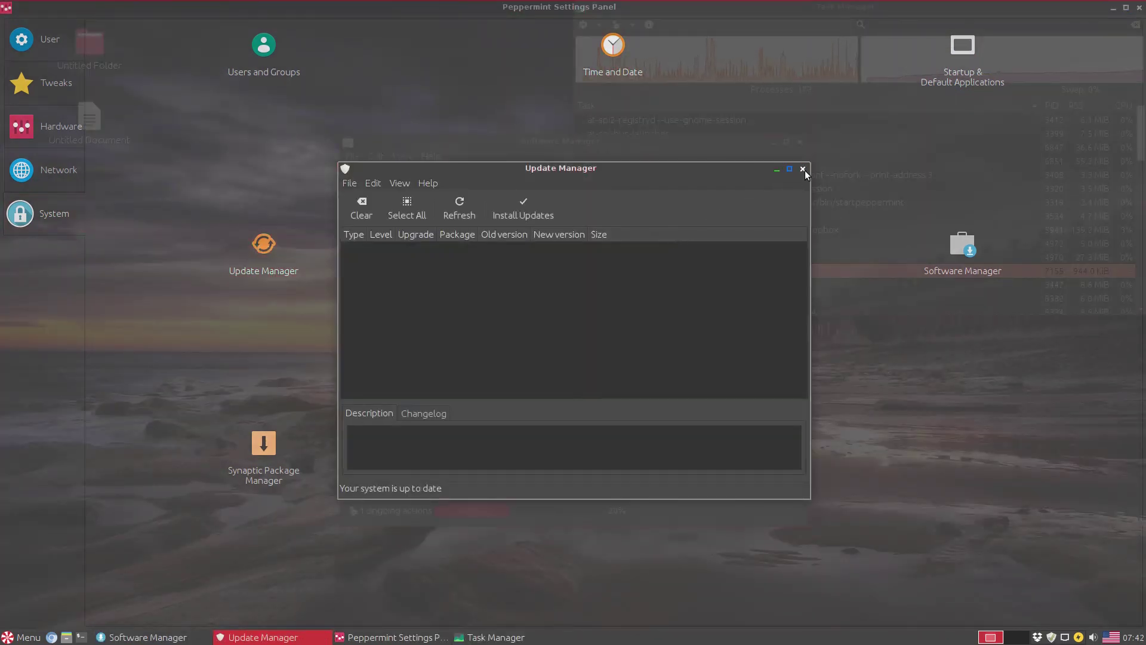
click(803, 169)
click(610, 269)
click(414, 171)
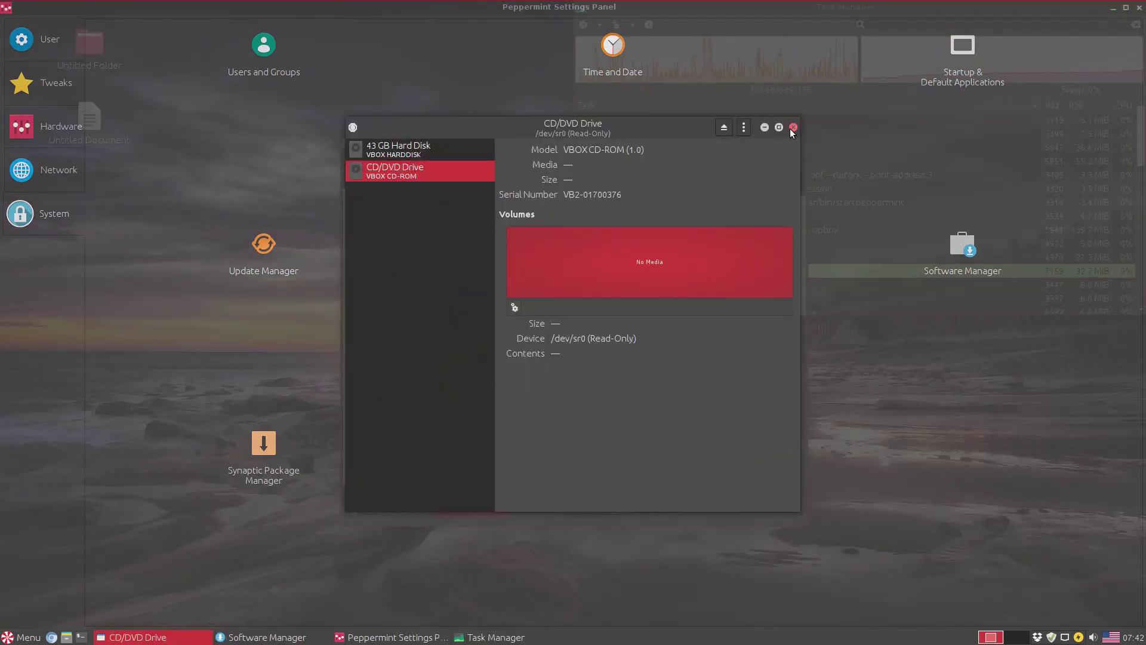
click(793, 127)
click(947, 247)
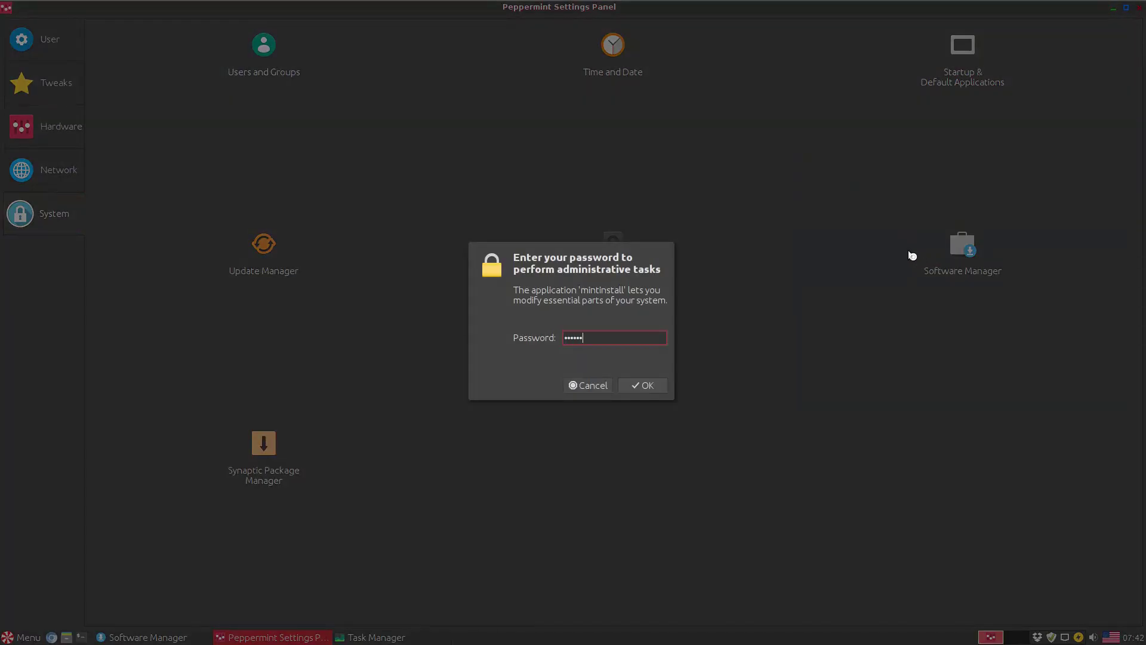
- Authenticate Software Manager, search for 'skype' and browse the results, then close it
key(Return)
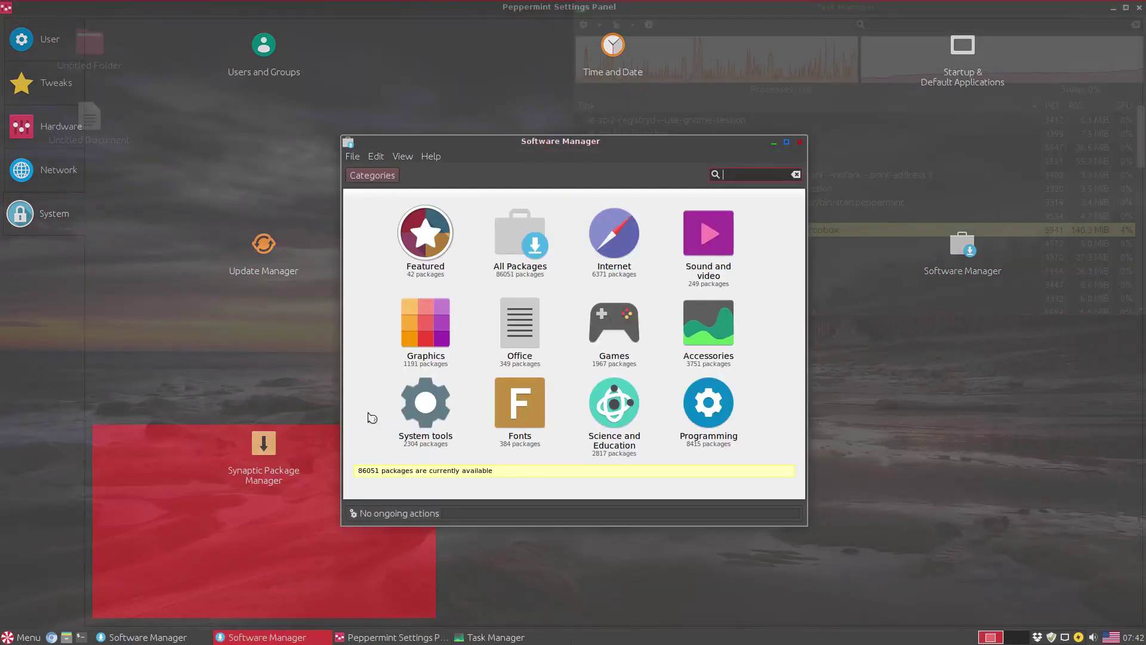
text(ype)
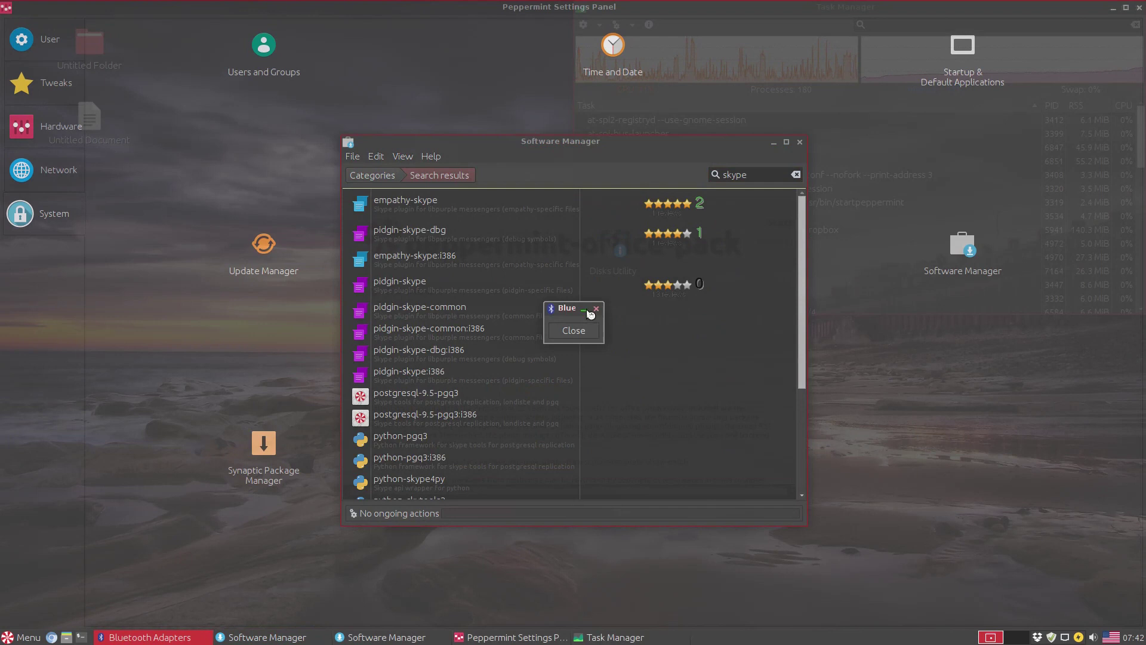
click(590, 309)
scroll(800, 331, down, 5)
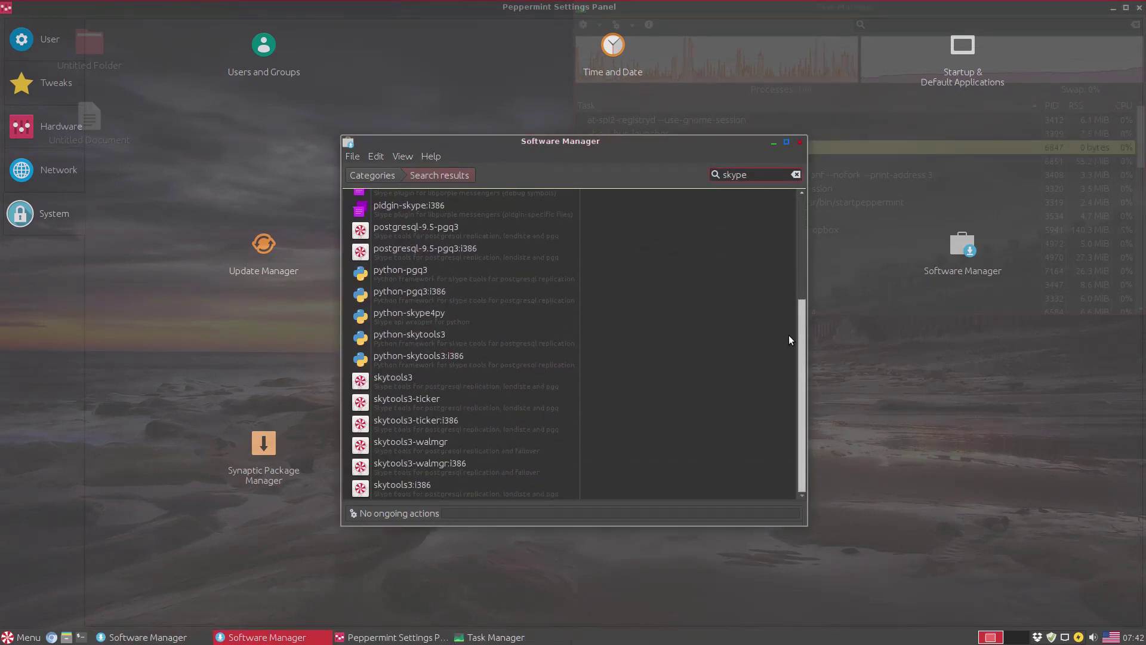
scroll(789, 335, up, 5)
click(800, 141)
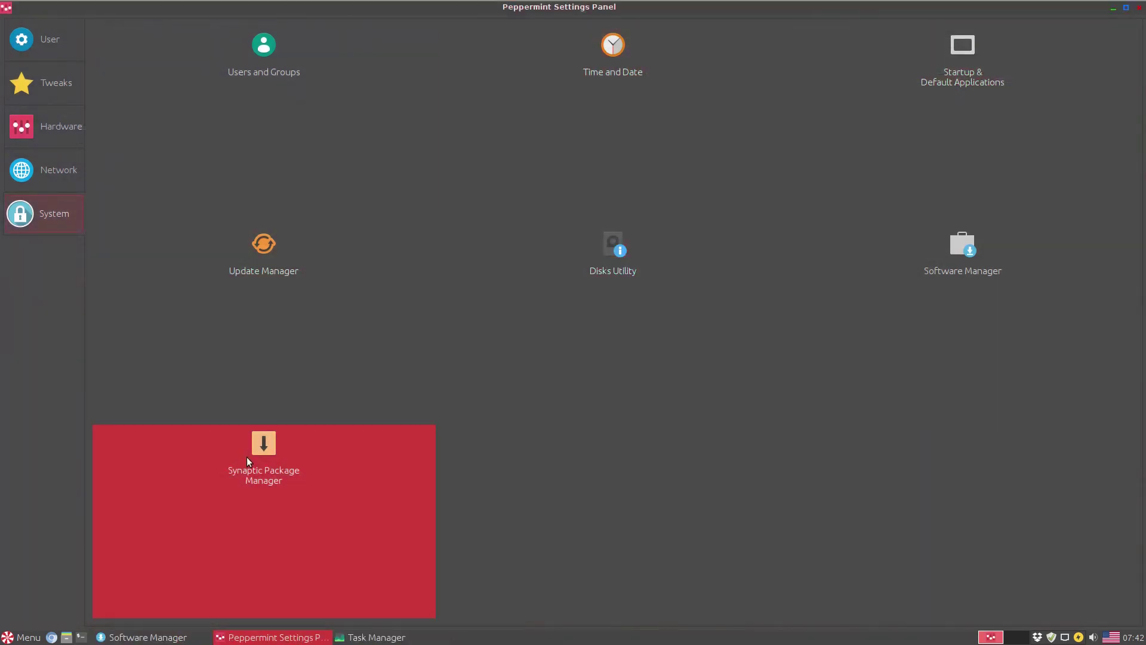
- Open Synaptic Package Manager with the admin password, maximise it, then close it and the Settings Panel
click(247, 460)
text(*)
key(Return)
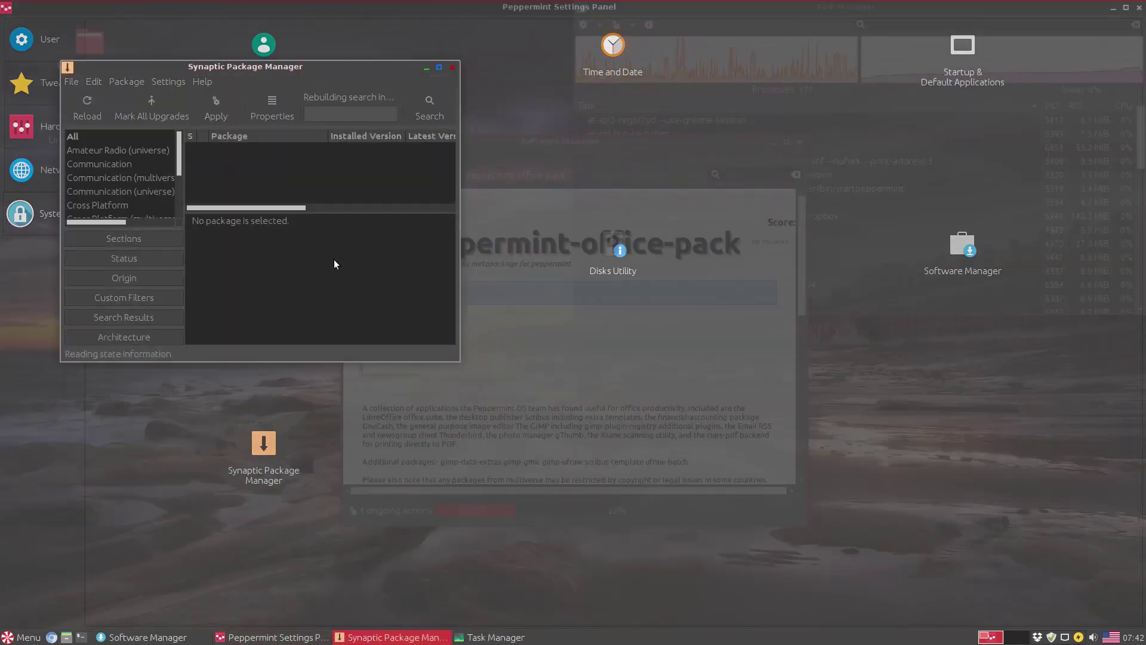
click(646, 293)
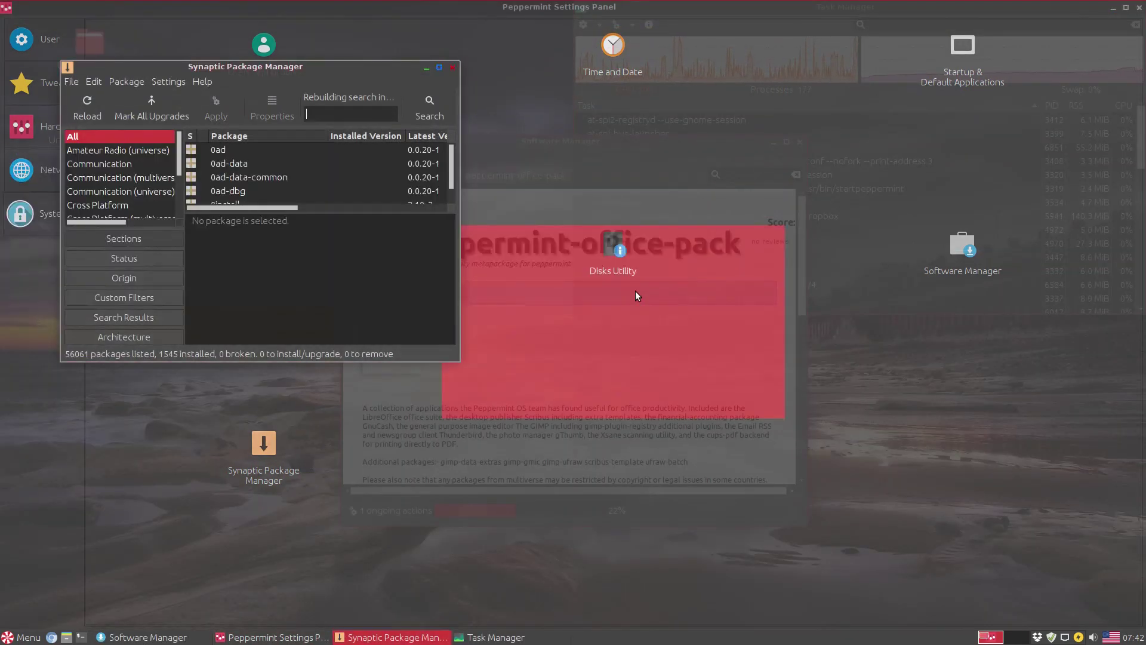
click(439, 67)
click(1132, 9)
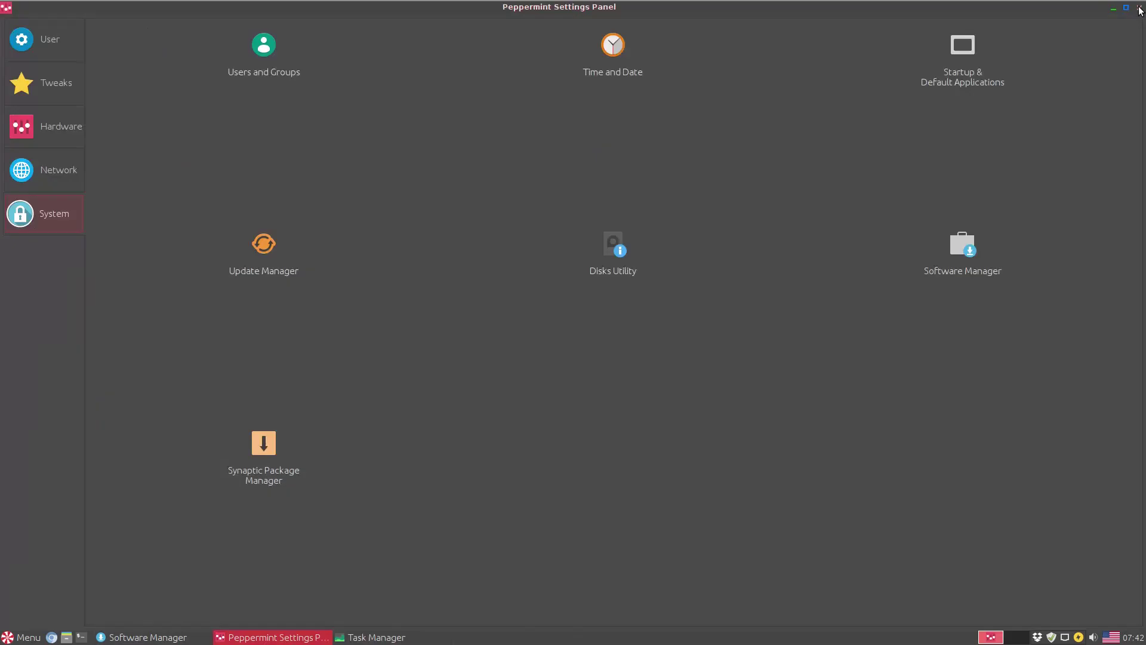
click(1132, 9)
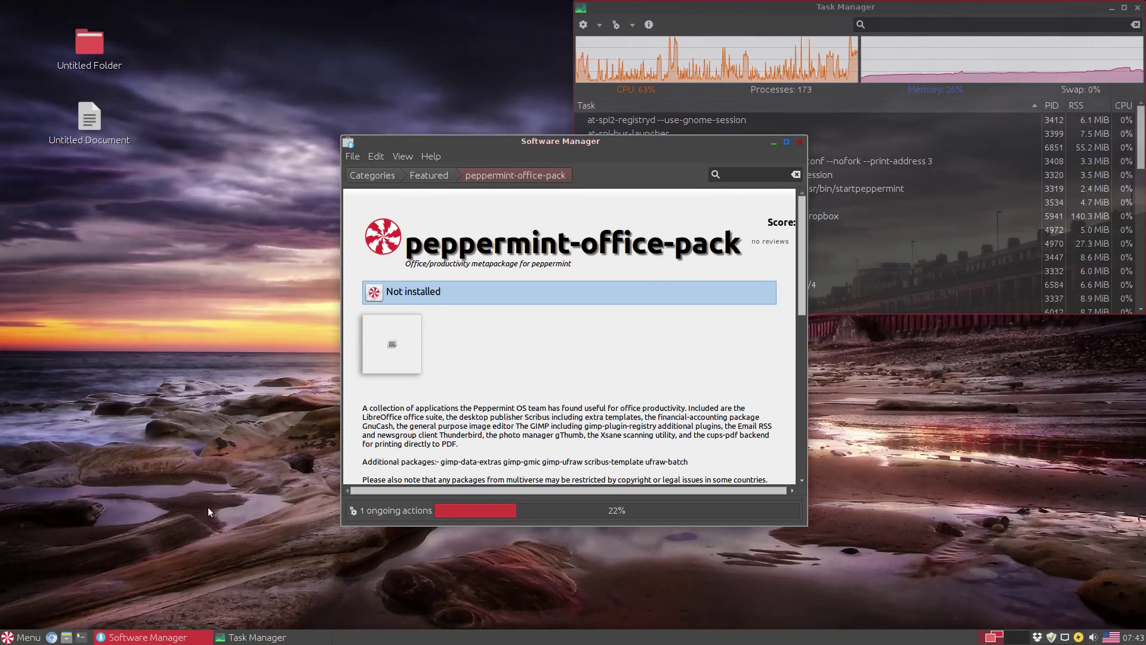
- Toggle the Whisker Menu, lock with Ctrl+Alt+L, unlock with the password, and reopen the menu
click(25, 637)
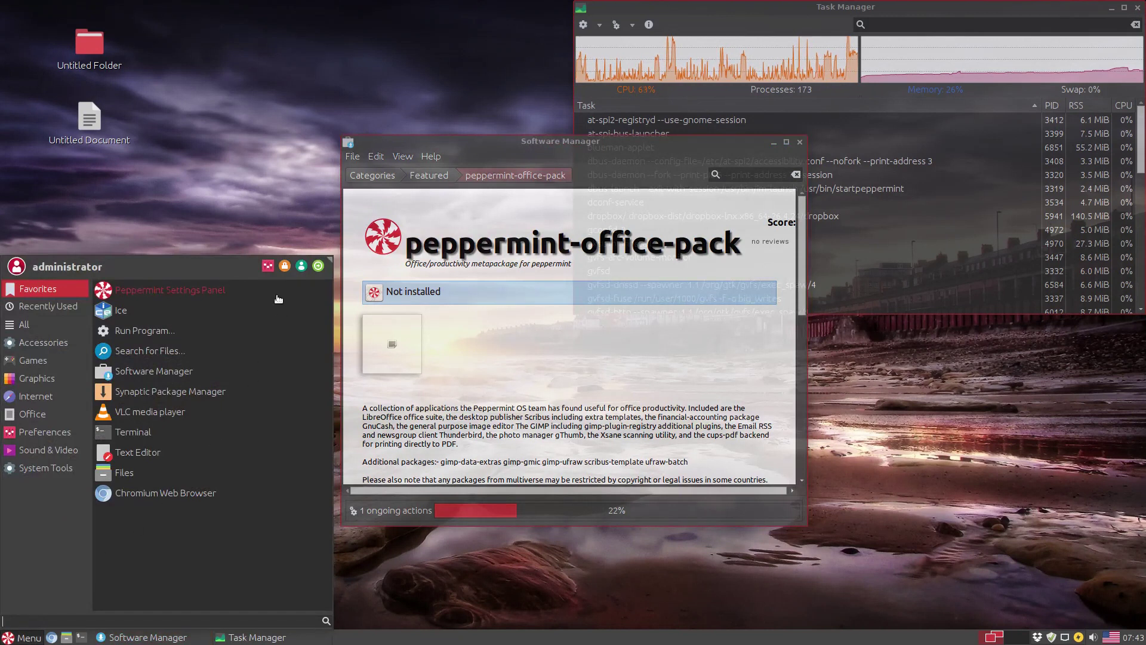
click(290, 270)
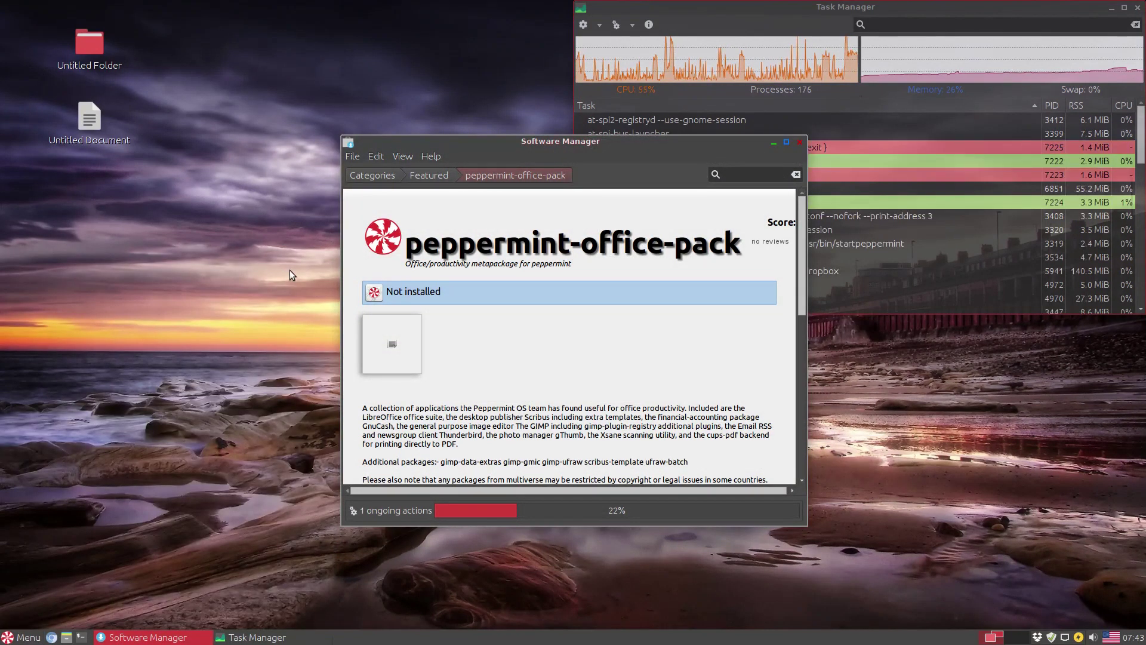
key(ctrl+alt+l)
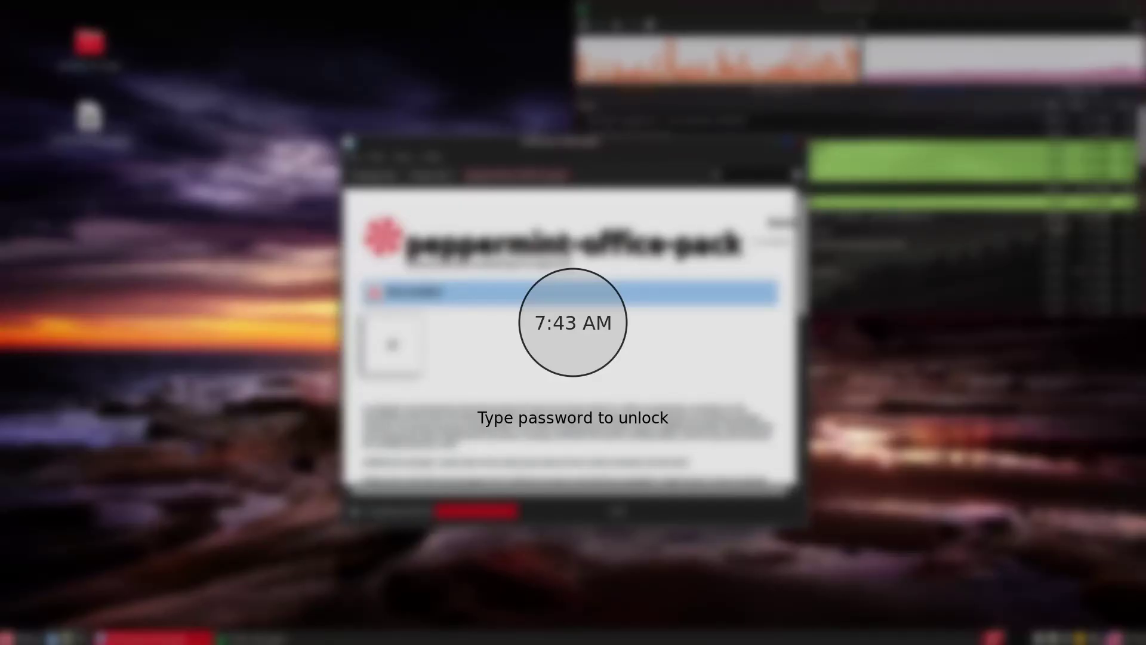
key(Return)
click(24, 637)
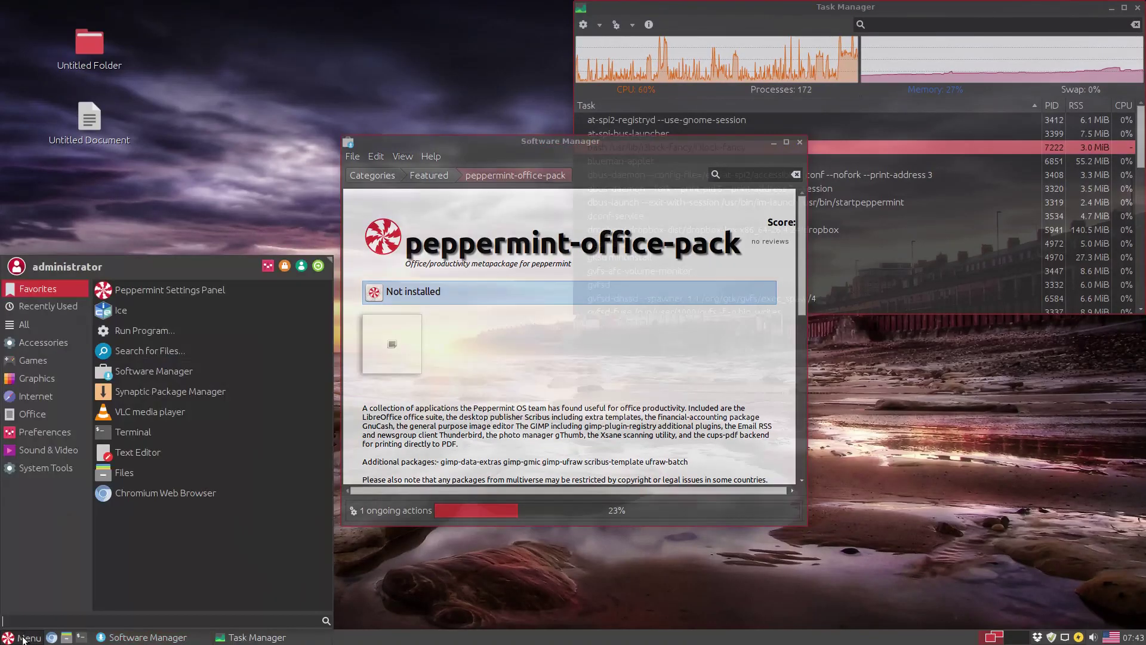